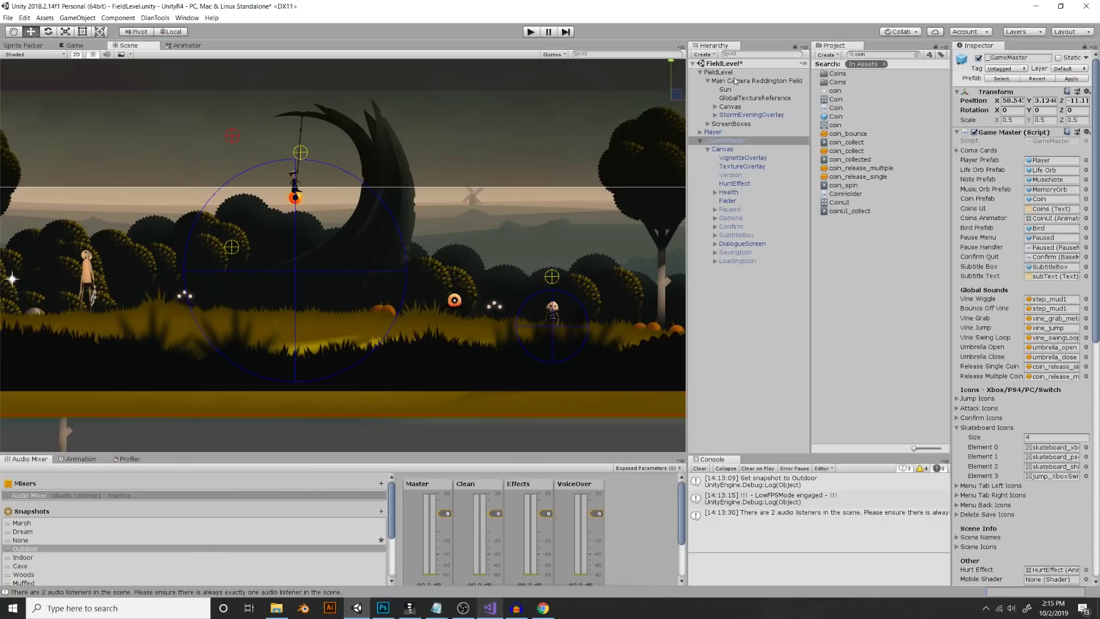
Add an Audio Source component to the Adults object that contains the standing adult character in Frame 2
left_click(736, 81)
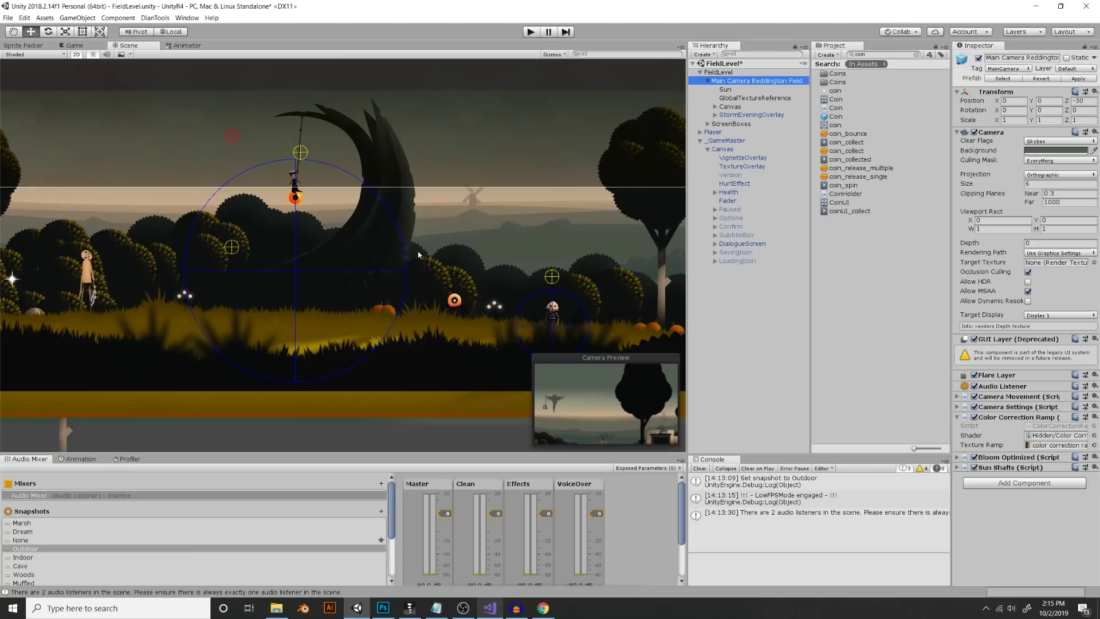
middle_click_drag(418, 258, 656, 232)
left_click(277, 274)
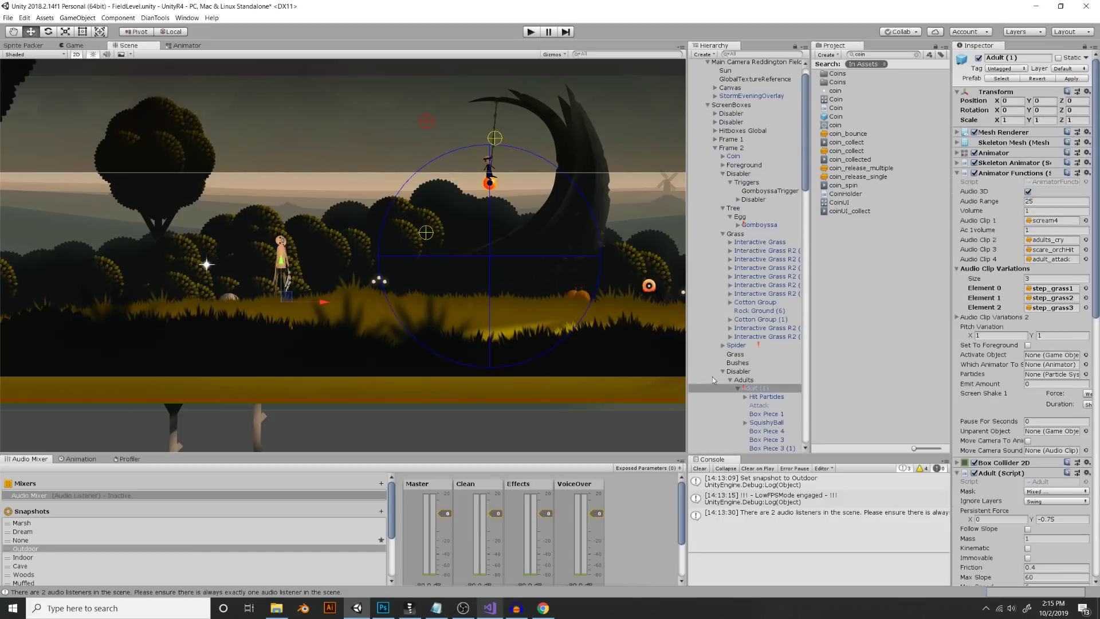
left_click(745, 380)
left_click(988, 127)
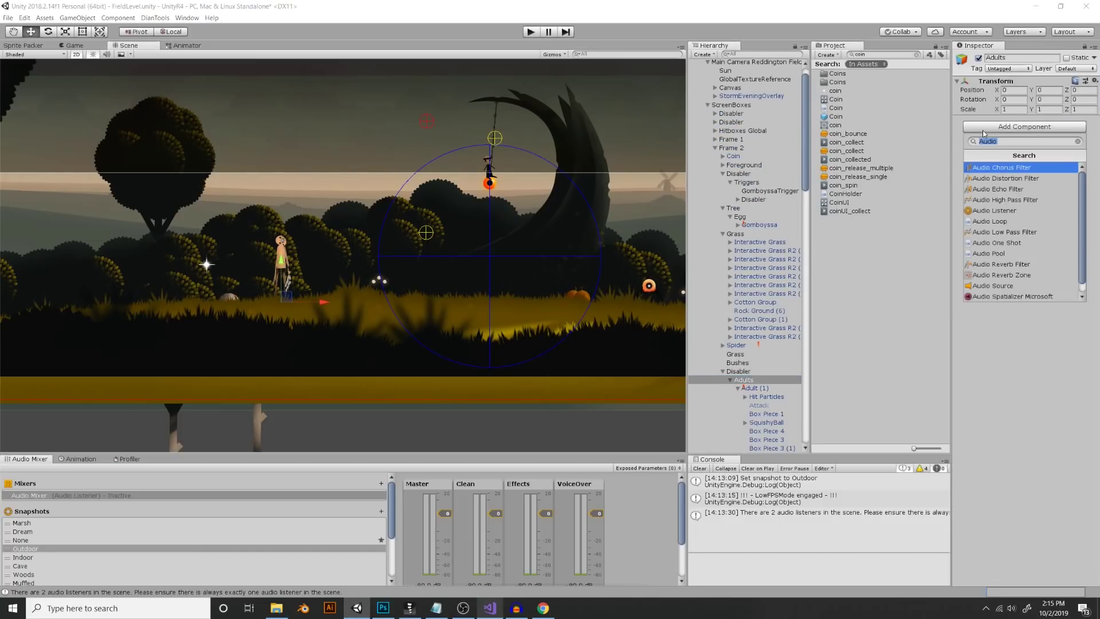
type("source")
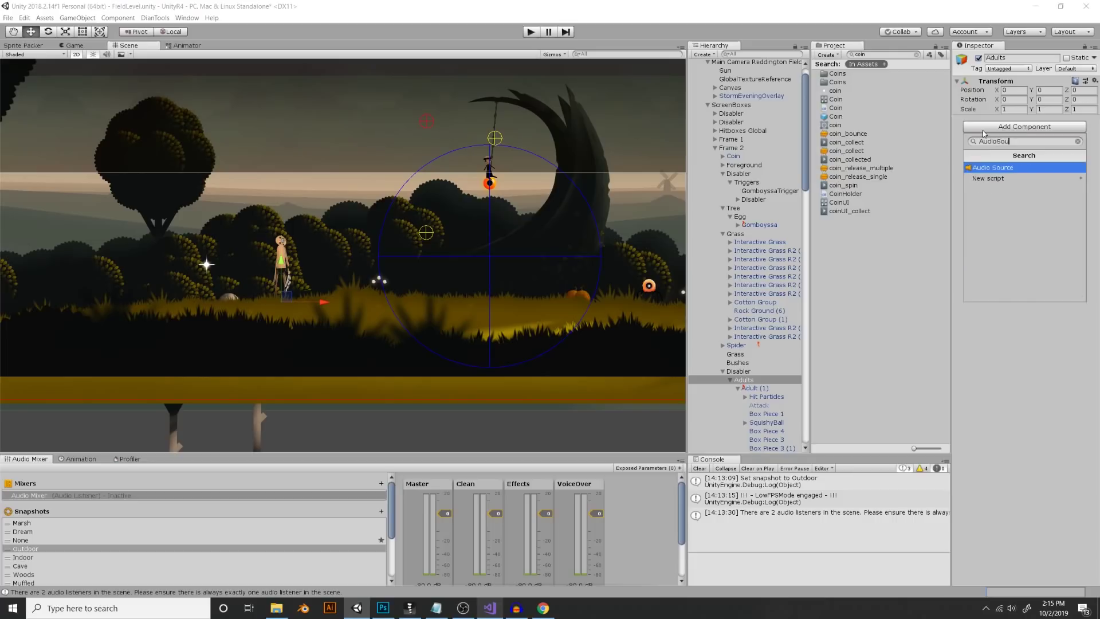
key("Return")
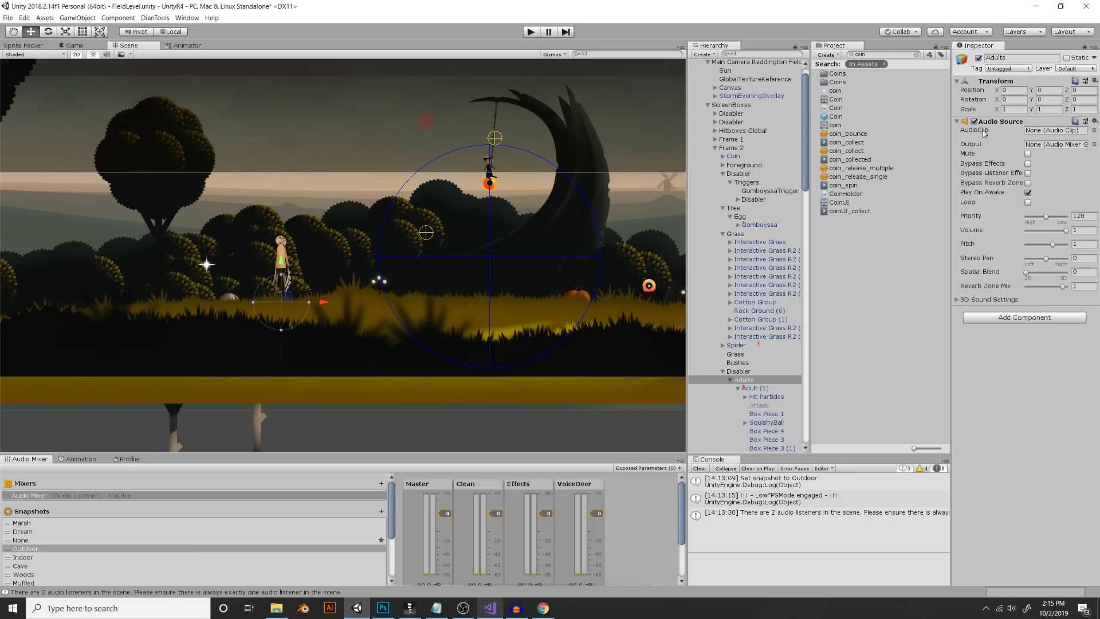
Assign the scream1 clip to the Adults Audio Source, enable looping, and set its pitch to 2.04 and volume to 0.28
left_click(1093, 131)
type("scream")
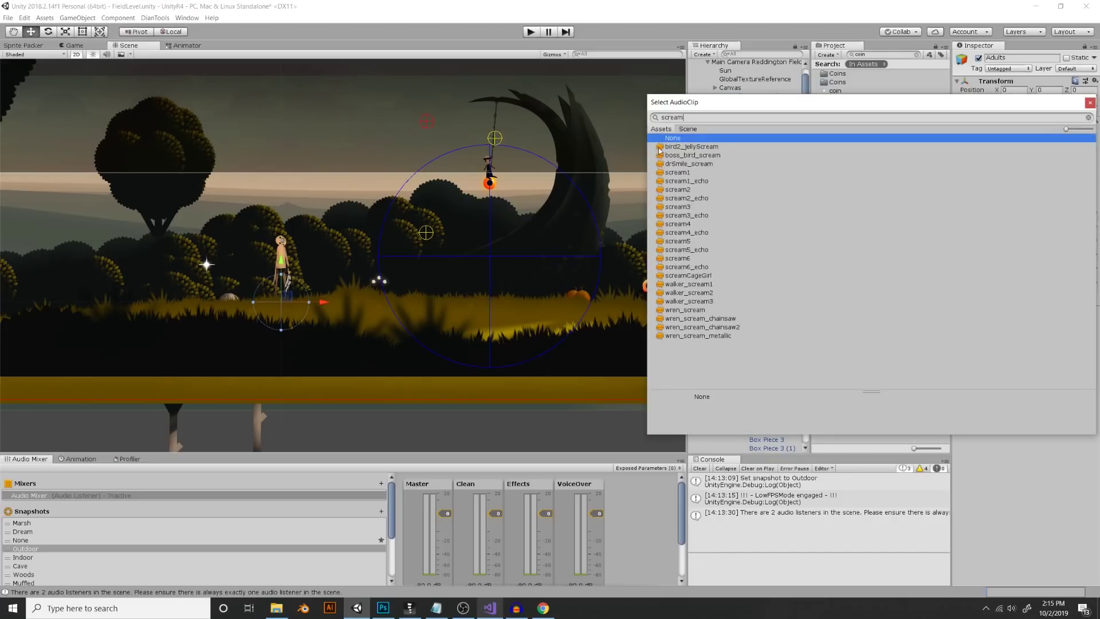
double_click(698, 172)
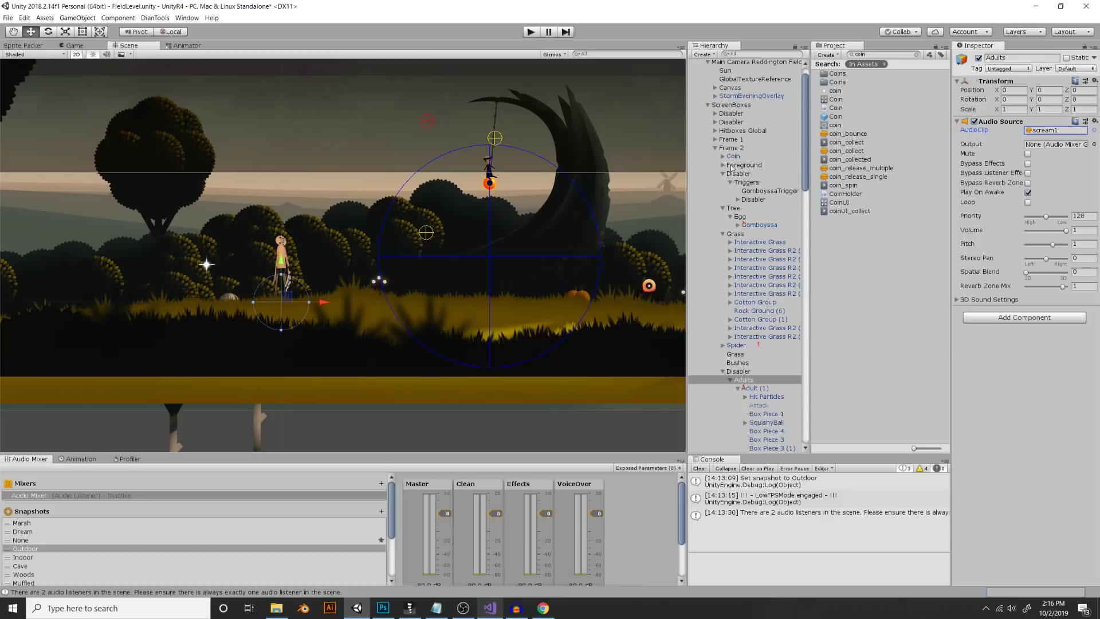
left_click(1029, 203)
left_click_drag(1059, 249, 1040, 232)
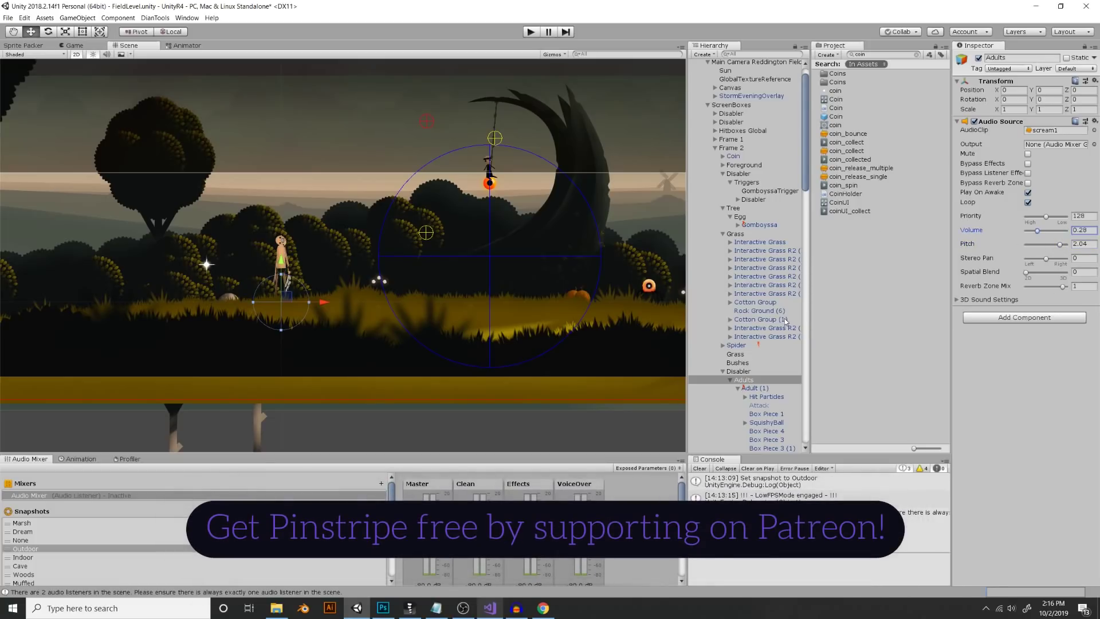
Remove the Audio Source component from the Adults object
left_click_drag(804, 116, 822, 180)
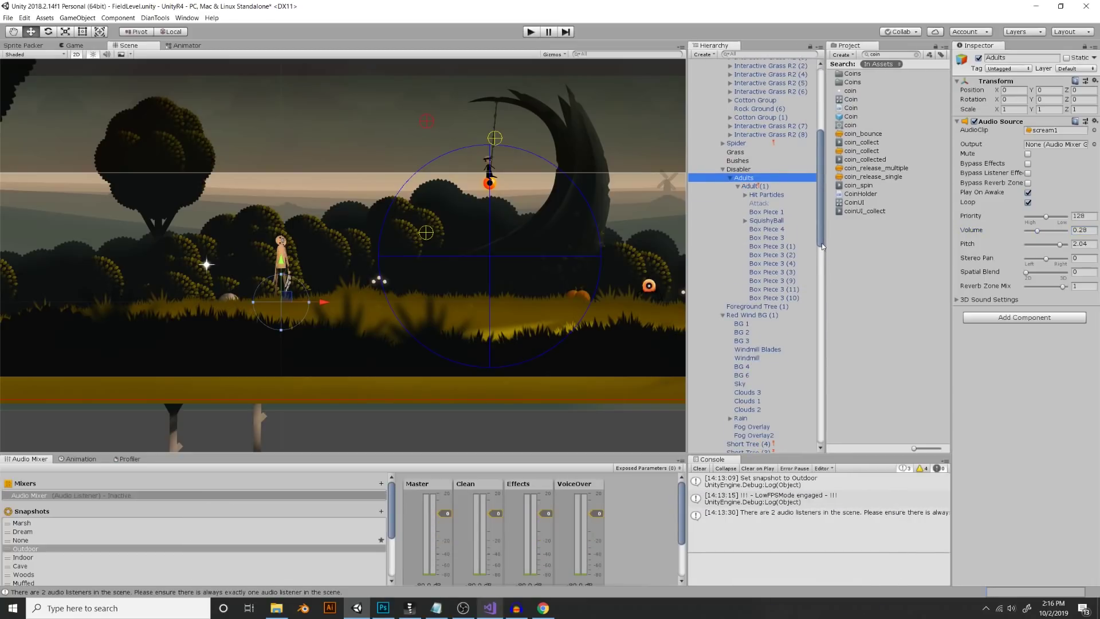
left_click_drag(823, 246, 822, 265)
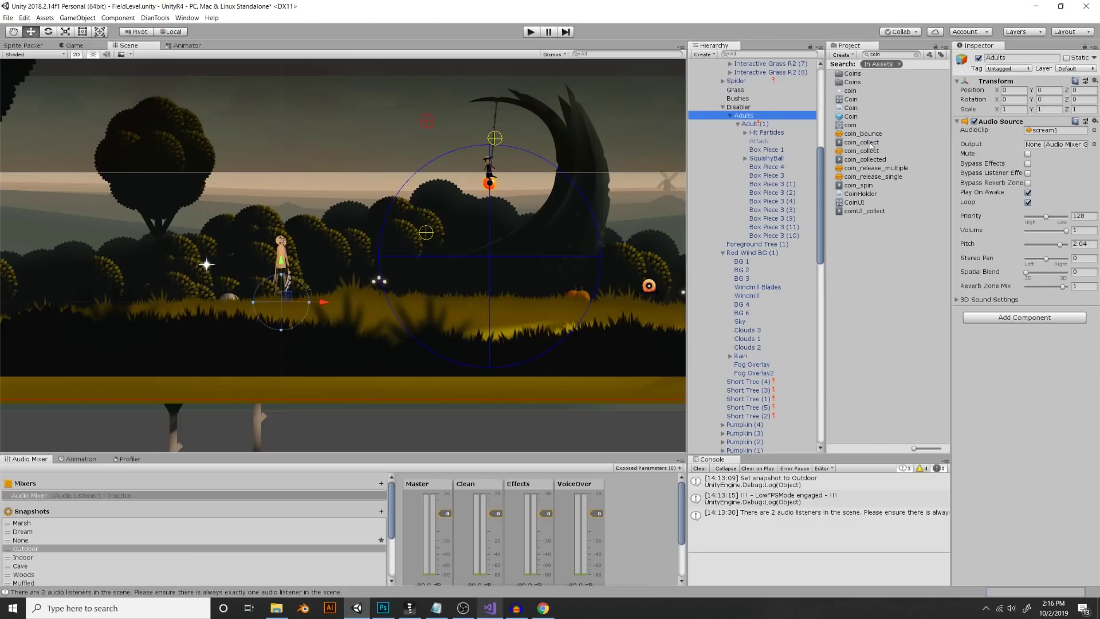
right_click(1000, 122)
left_click(1026, 143)
Inspect the Disabler objects and Frame 1 under ScreenBoxes, and collapse Frame 2 in the hierarchy
left_click(738, 106)
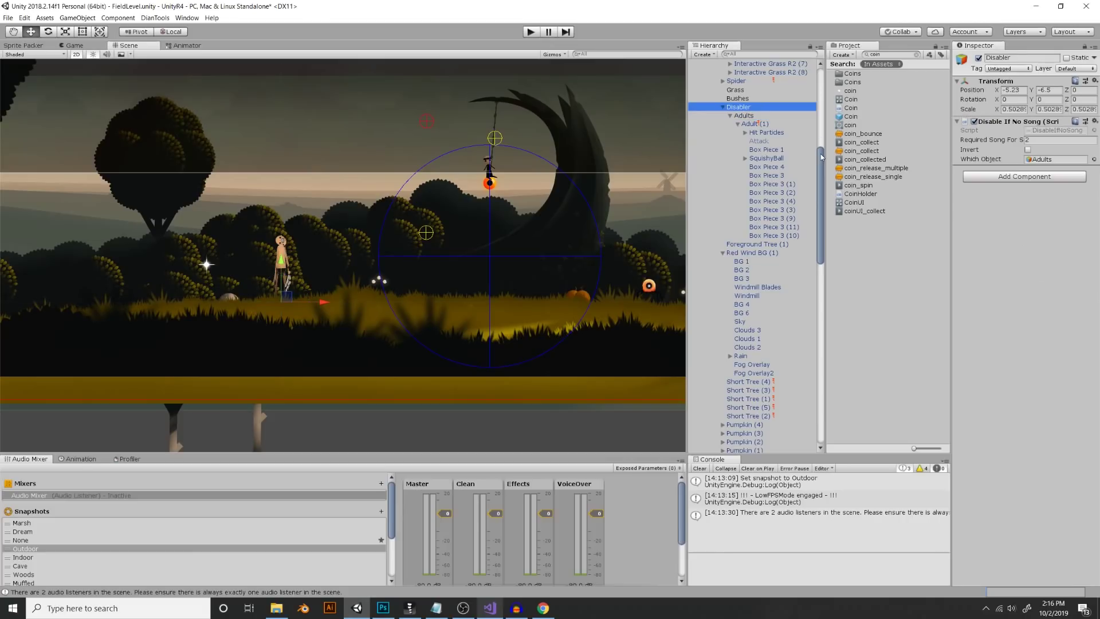
scroll(821, 156, "up", 10)
left_click(755, 111)
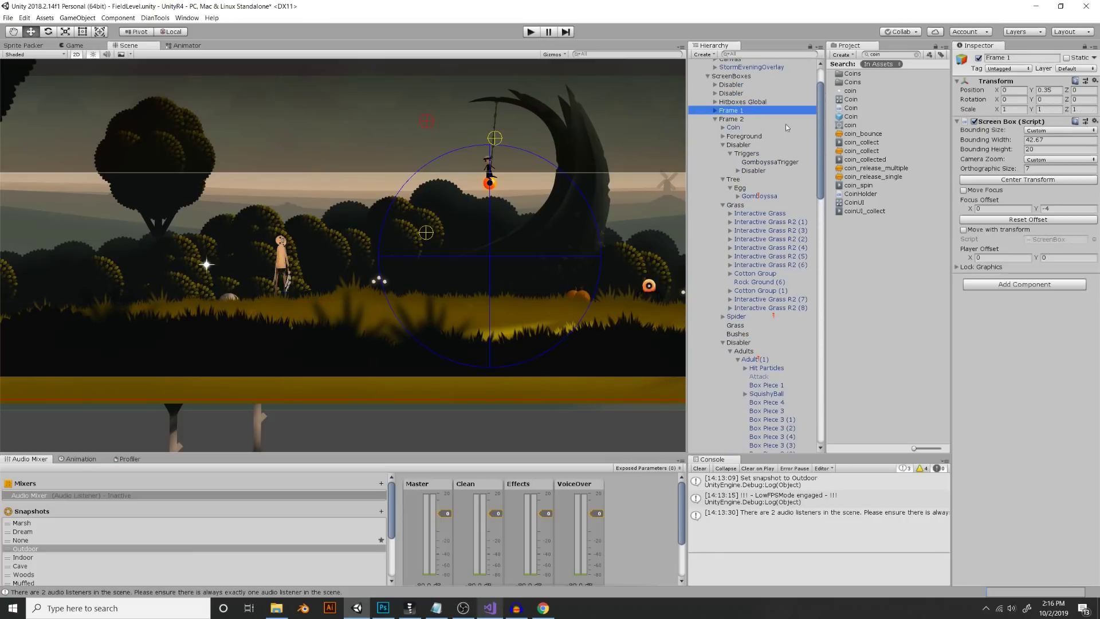
scroll(825, 124, "up", 2)
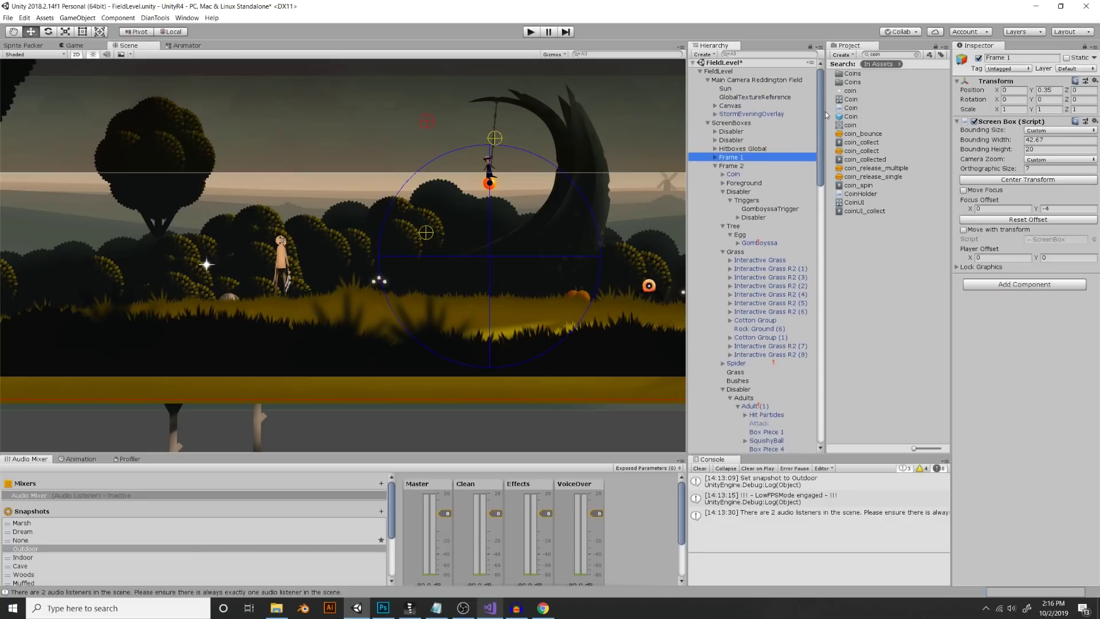
left_click(731, 140)
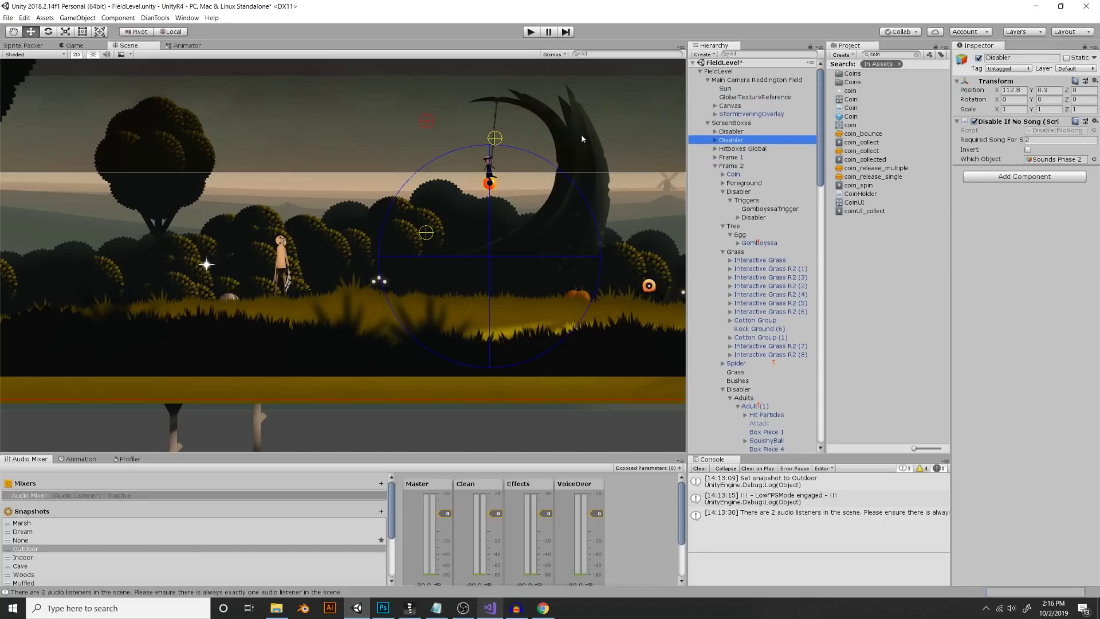
left_click(716, 166)
left_click(715, 174)
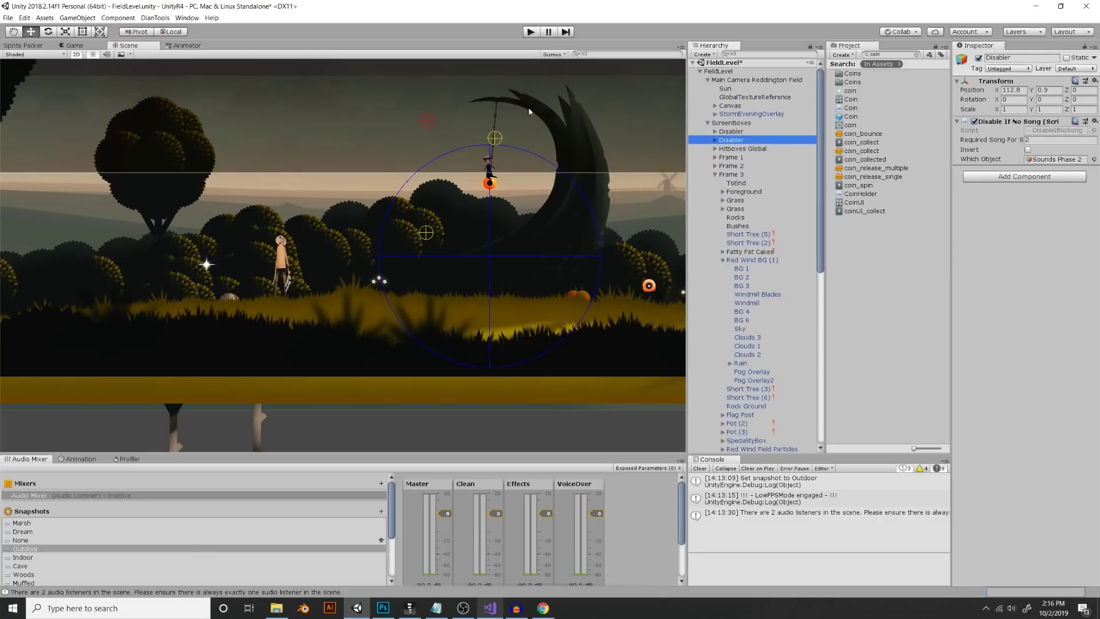
Run the game and select all pooled sound objects from sfx0 through sfx49 in the hierarchy
left_click(529, 32)
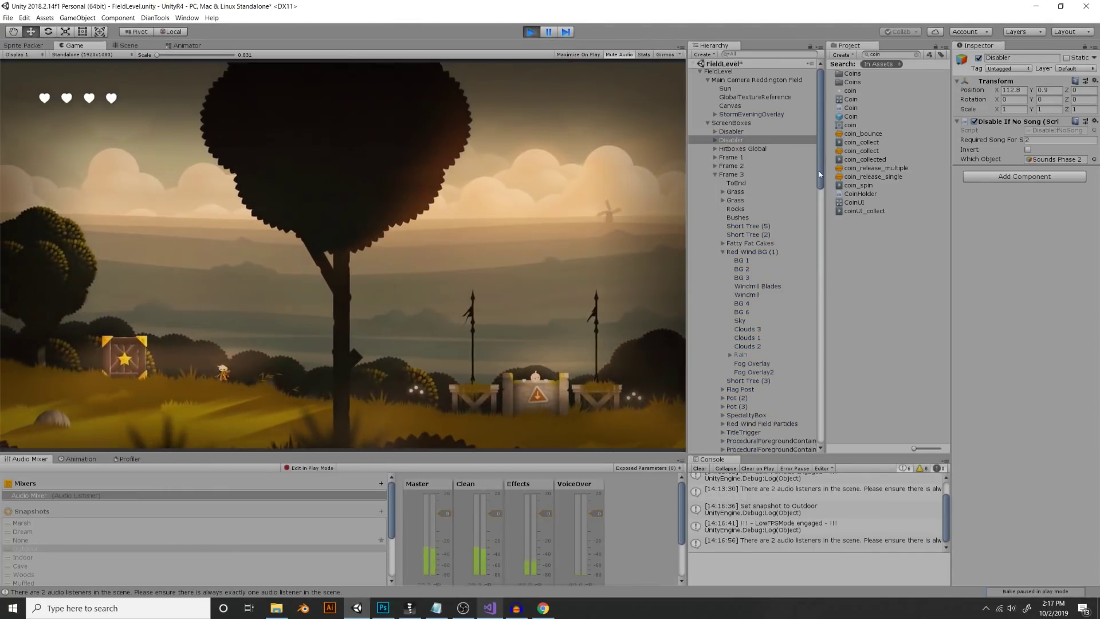
left_click_drag(820, 150, 808, 366)
scroll(756, 258, "down", 2)
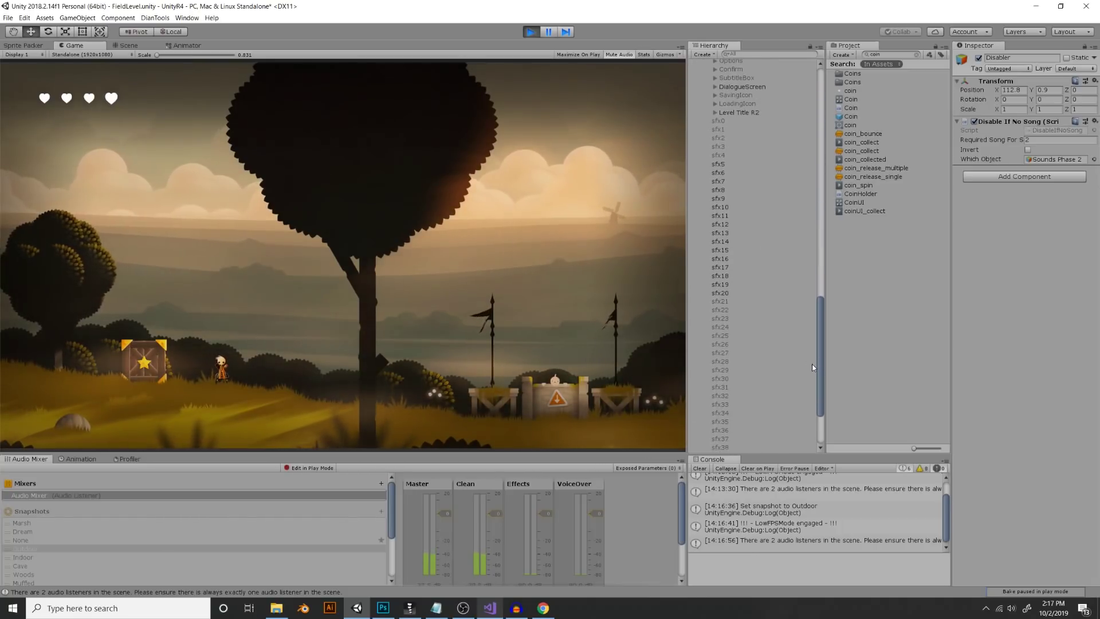
left_click(727, 120)
scroll(817, 335, "down", 4)
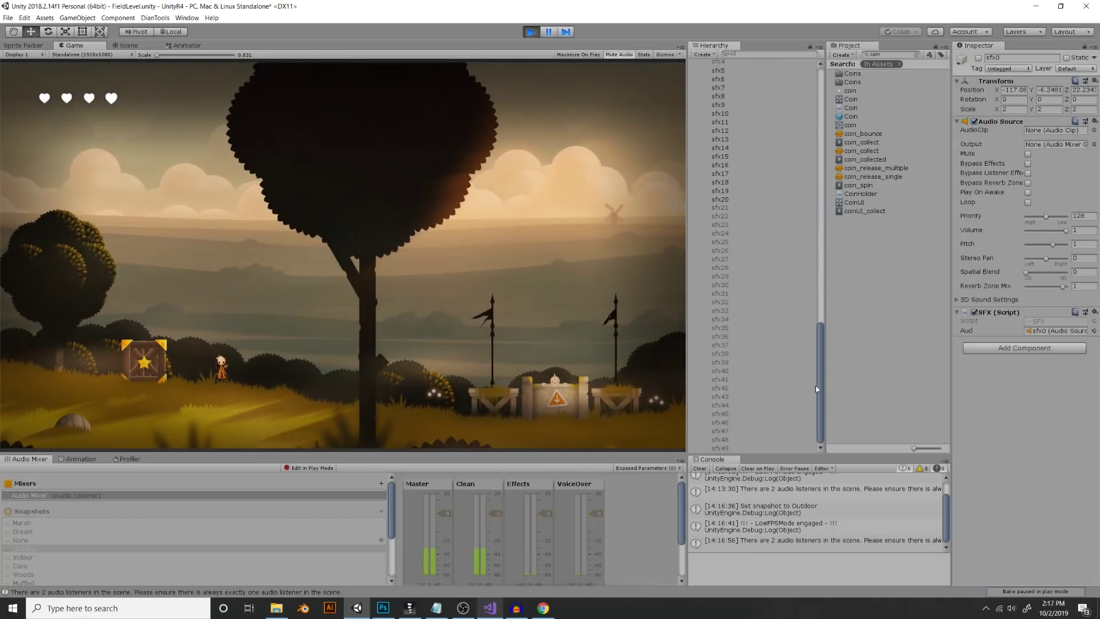
left_click(717, 448, "shift")
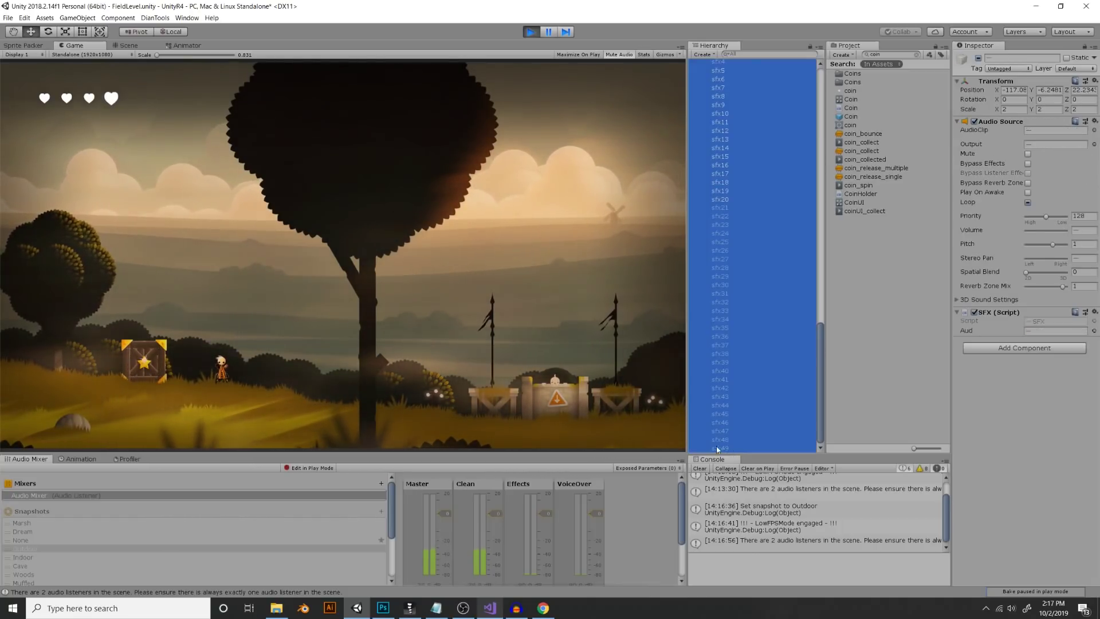
Move and jump the character back and forth between the star crate and stone ledges to observe the pooled sound objects
left_click(465, 295)
key("Right")
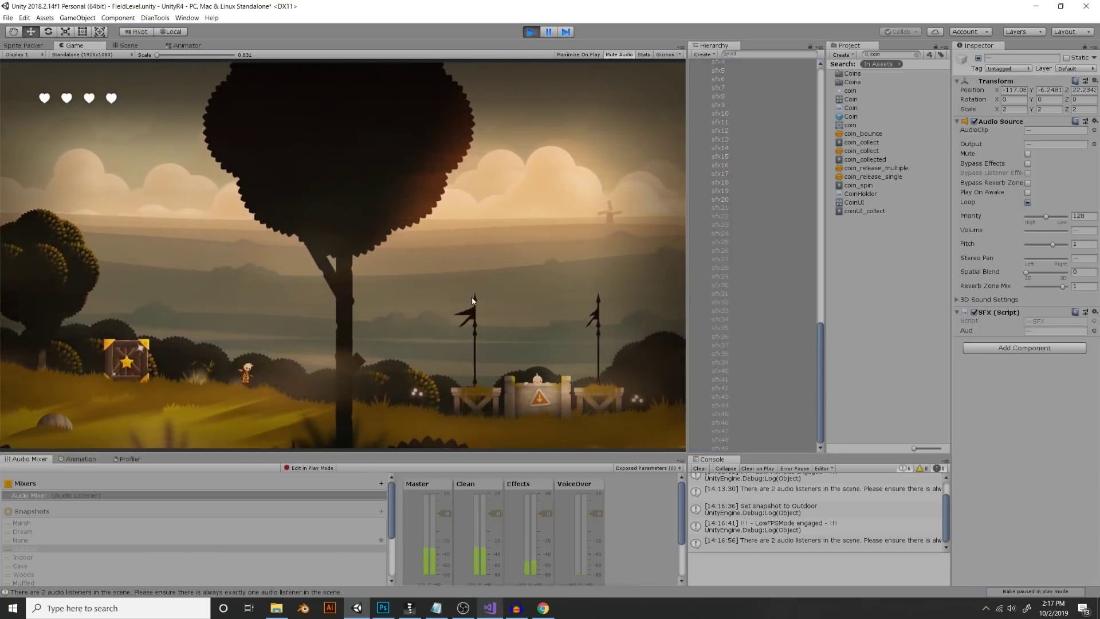
key("Right")
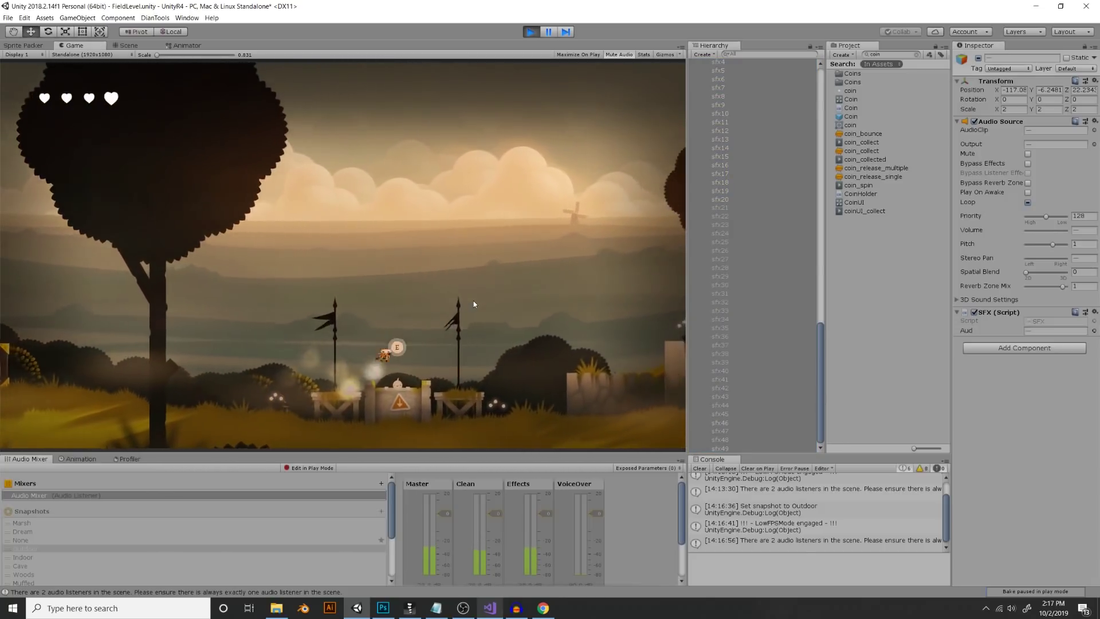
key("Right")
key("space")
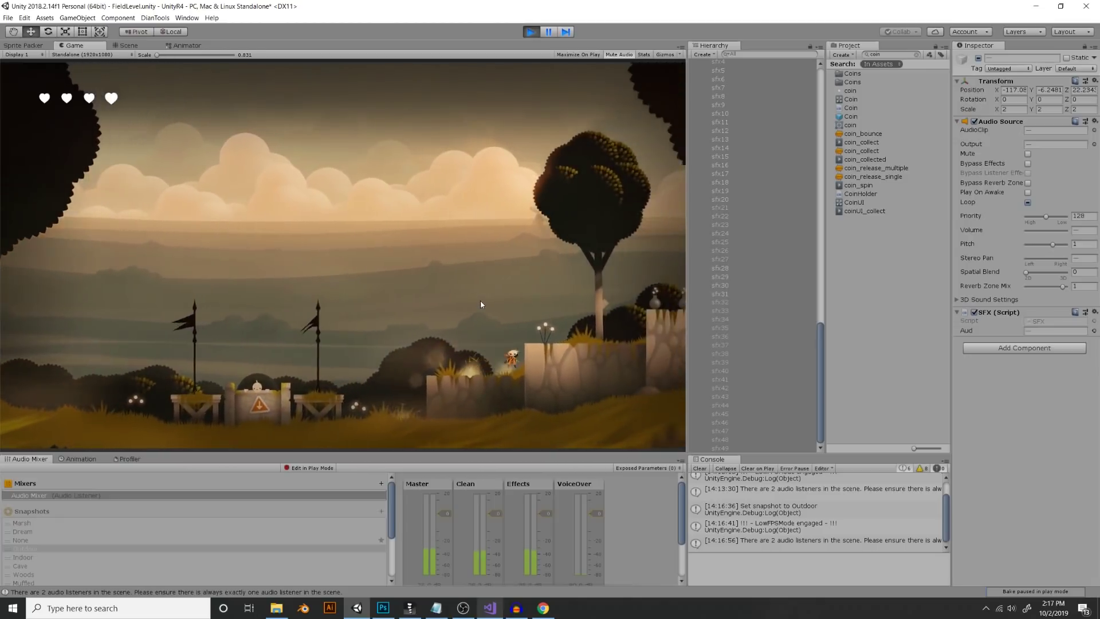
key("Left")
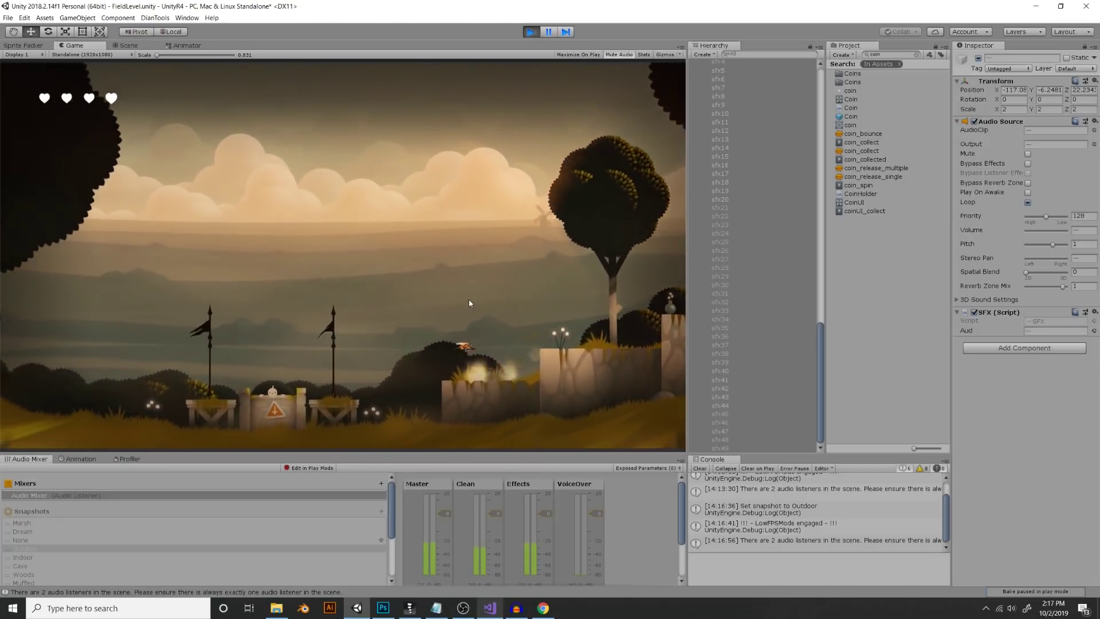
key("Left")
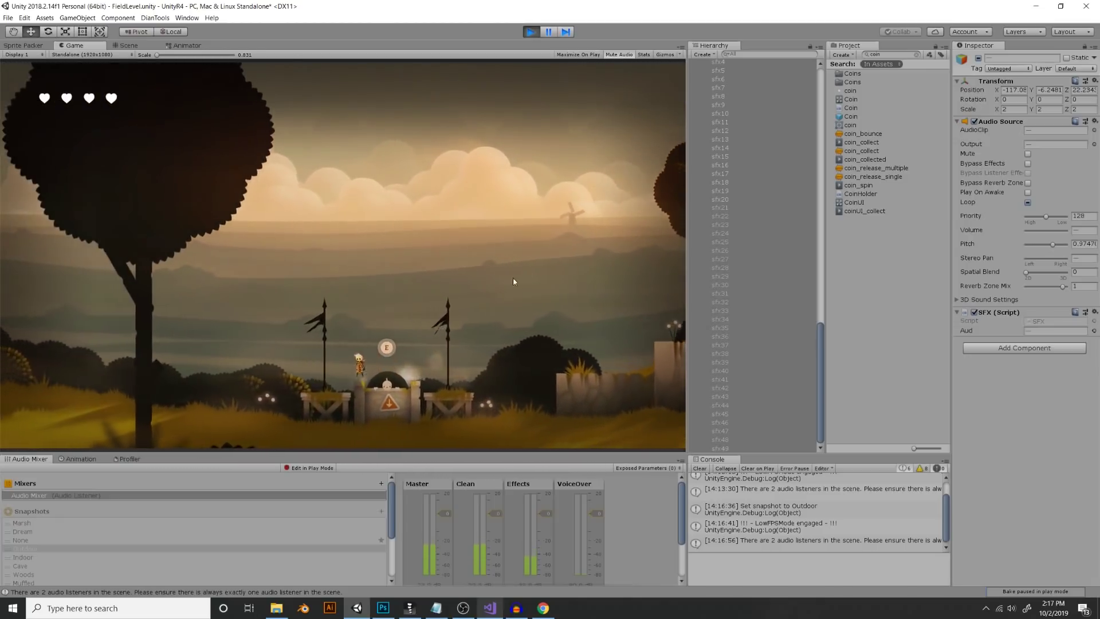
key("Left")
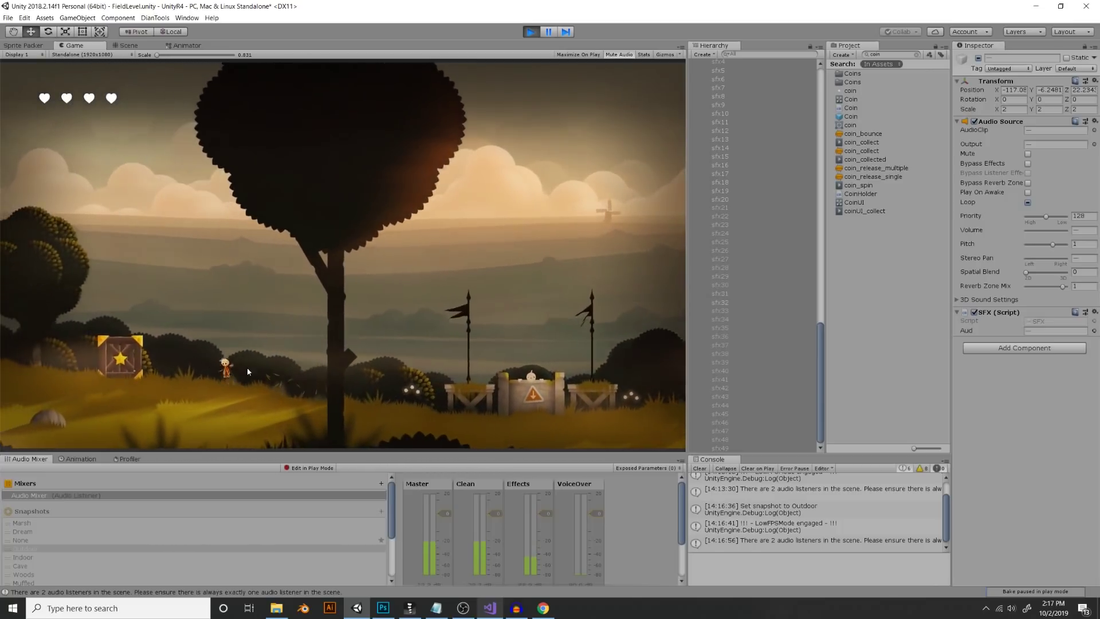
key("Right")
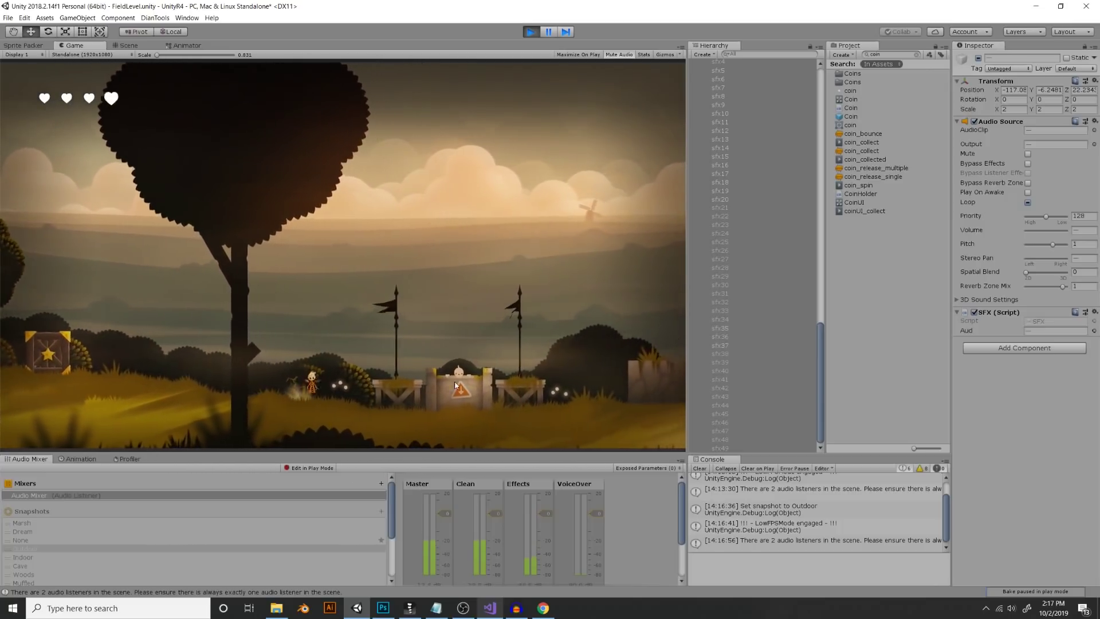
key("Left")
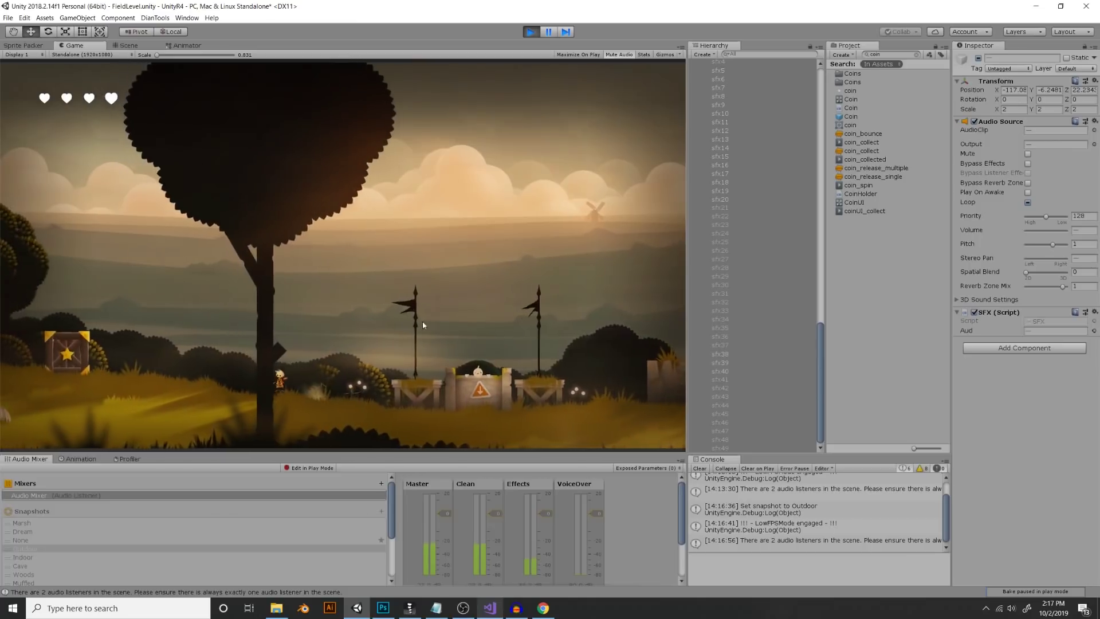
key("Left")
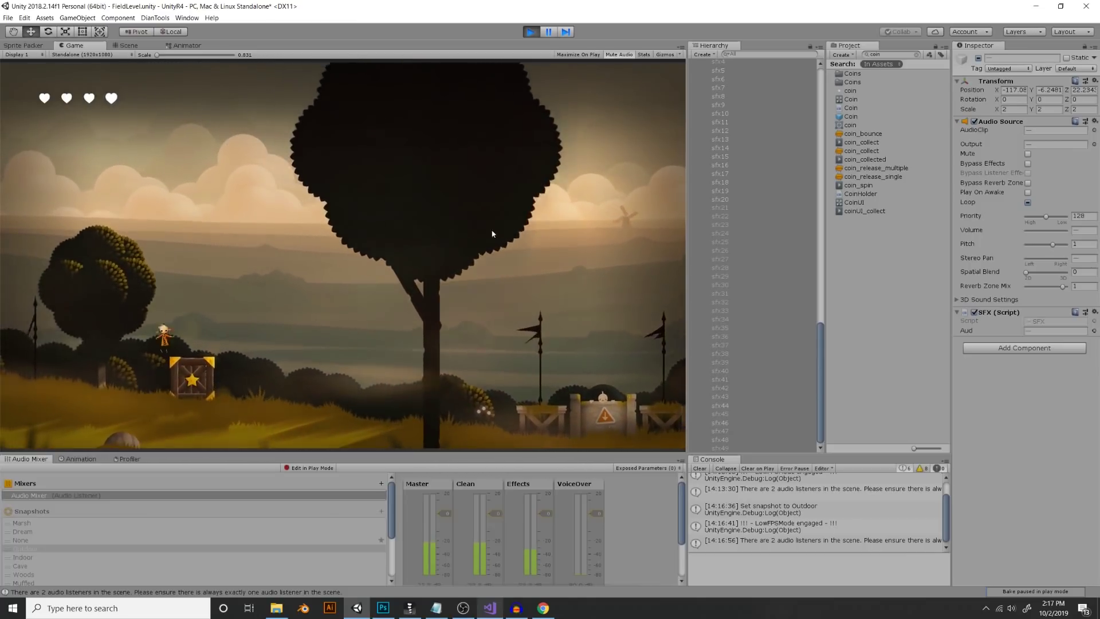
key("Right")
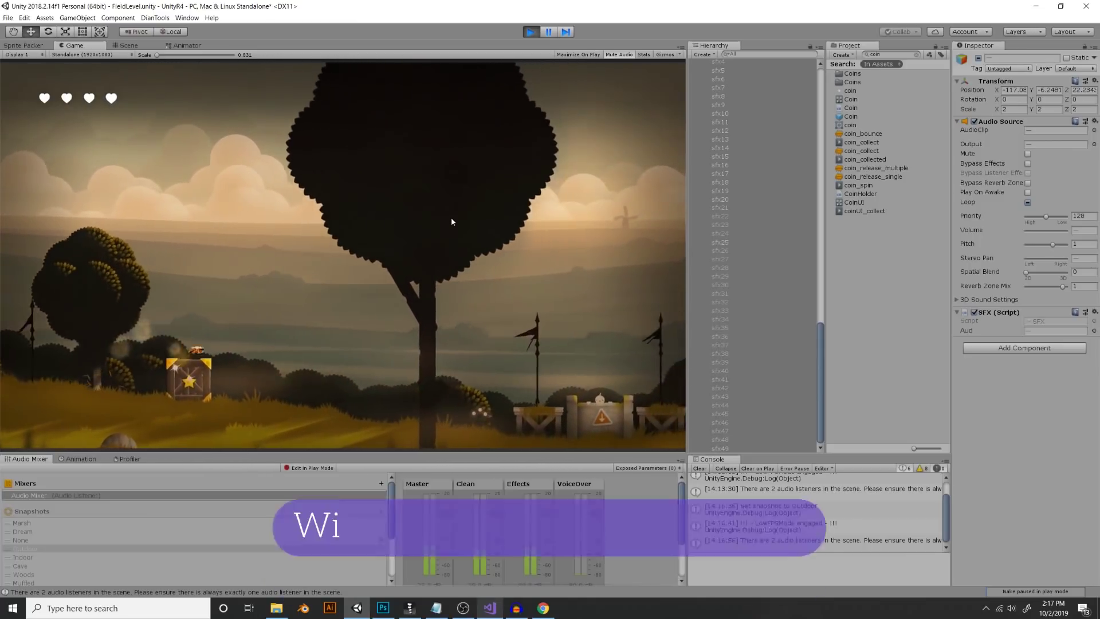
Inspect the Audio Source settings of sfx19, sfx4, sfx5 and sfx6 while the game runs
left_click(720, 190)
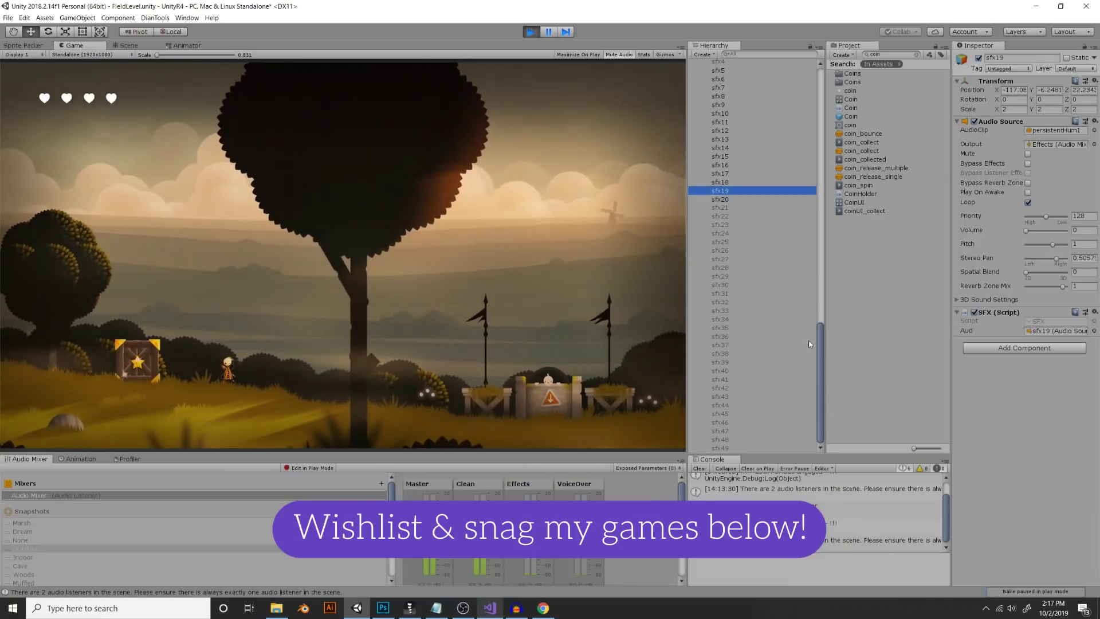
scroll(806, 338, "up", 5)
left_click(768, 179)
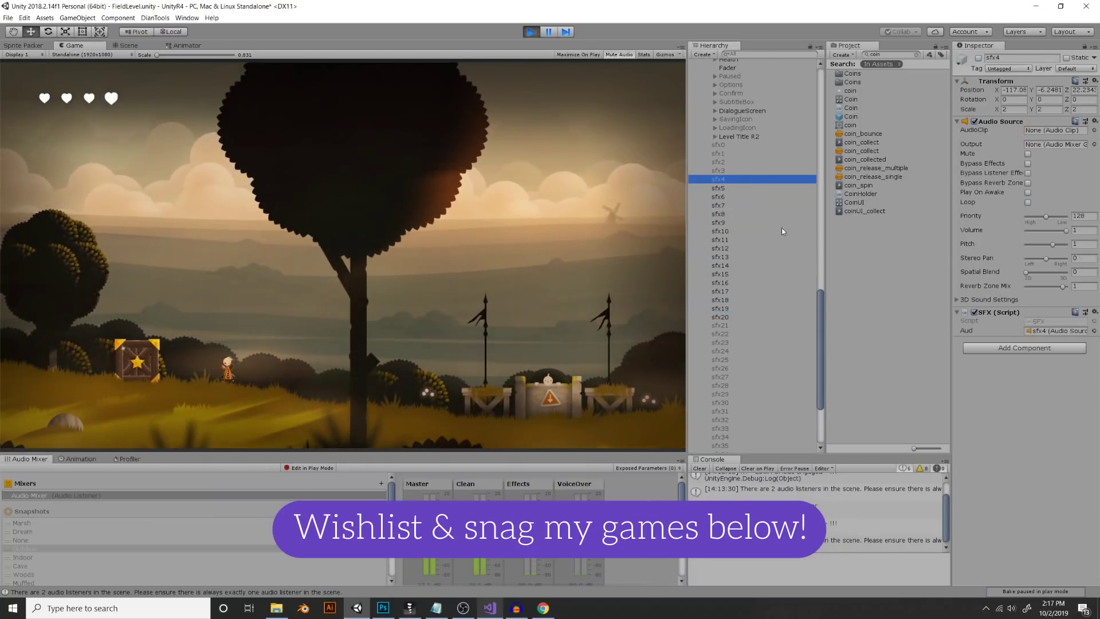
left_click(778, 191)
left_click(773, 197)
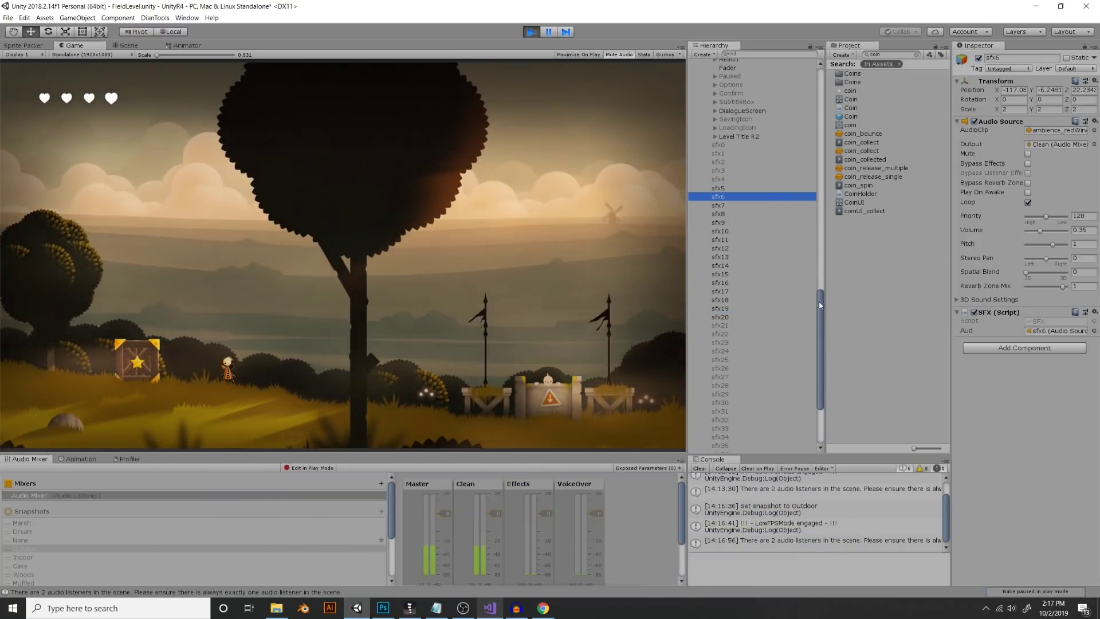
Reselect the entire range of pooled audio objects, sfx0 to sfx49, while the game is still running
left_click_drag(818, 301, 821, 319)
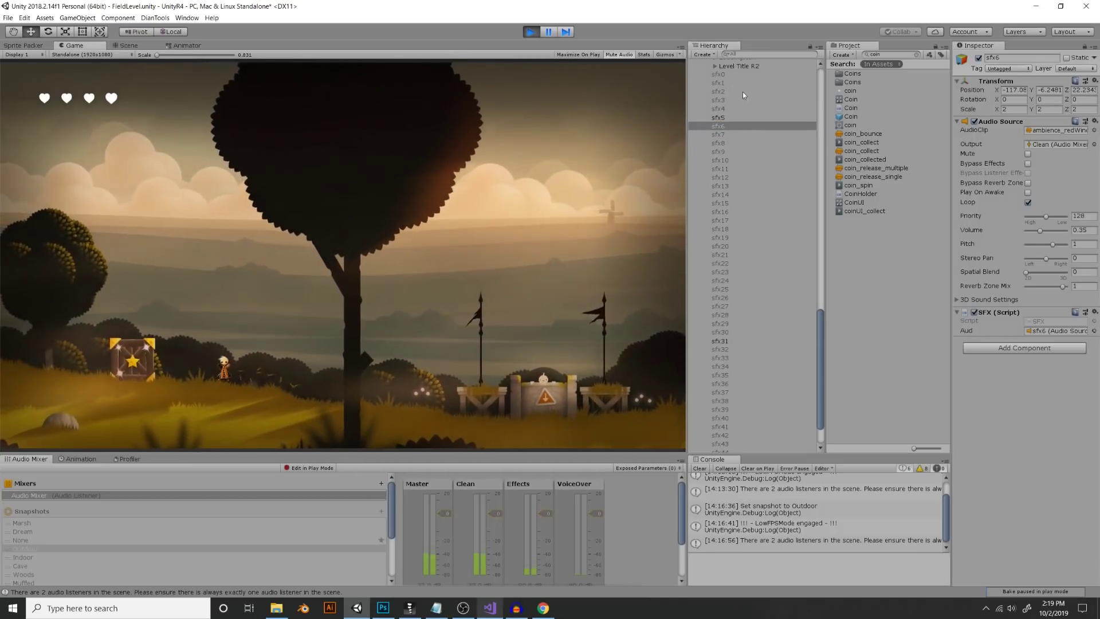
left_click(720, 75)
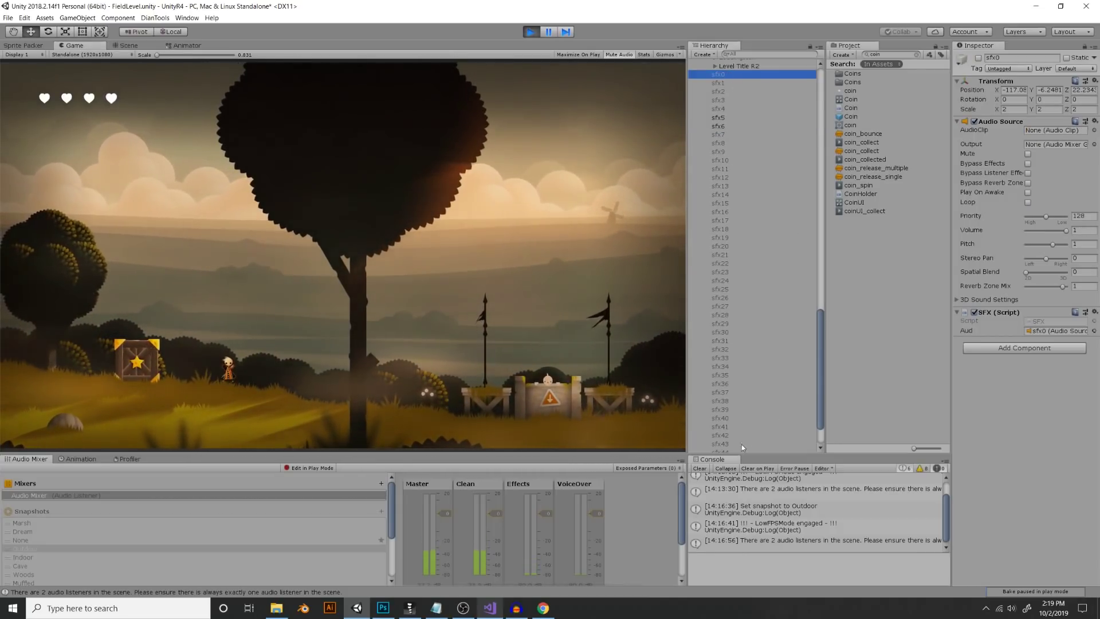
left_click_drag(817, 414, 775, 452)
left_click(775, 450, "shift")
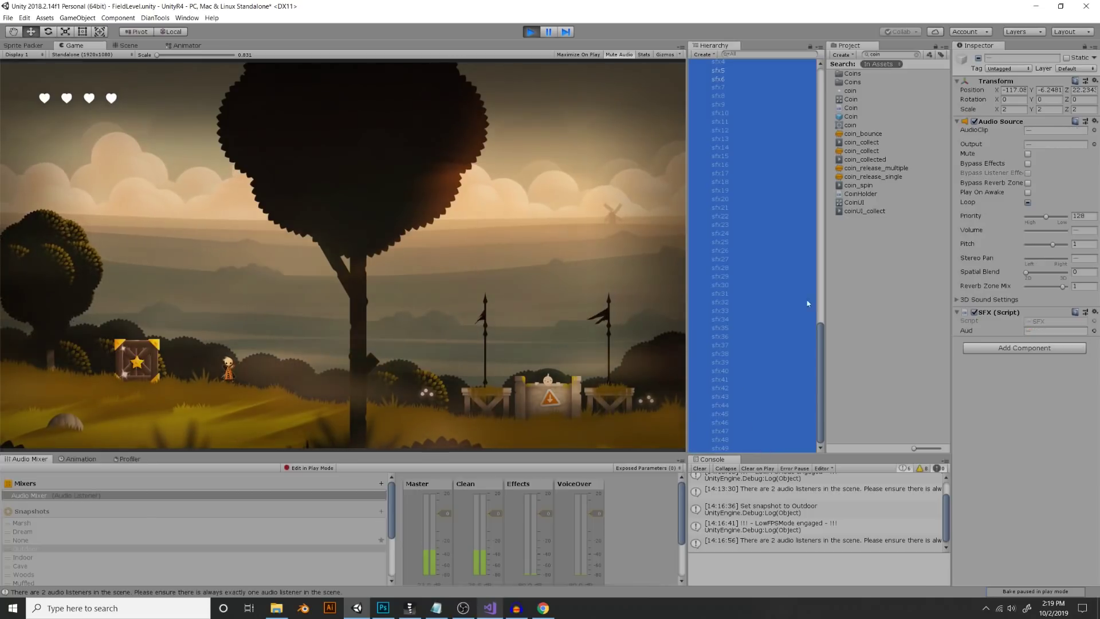
Stop the running game and look through individual Frame 3 objects in the hierarchy, including Red Wind BG (1), BG 4, Fog Overlay2 and SpecialityBox
left_click(593, 98)
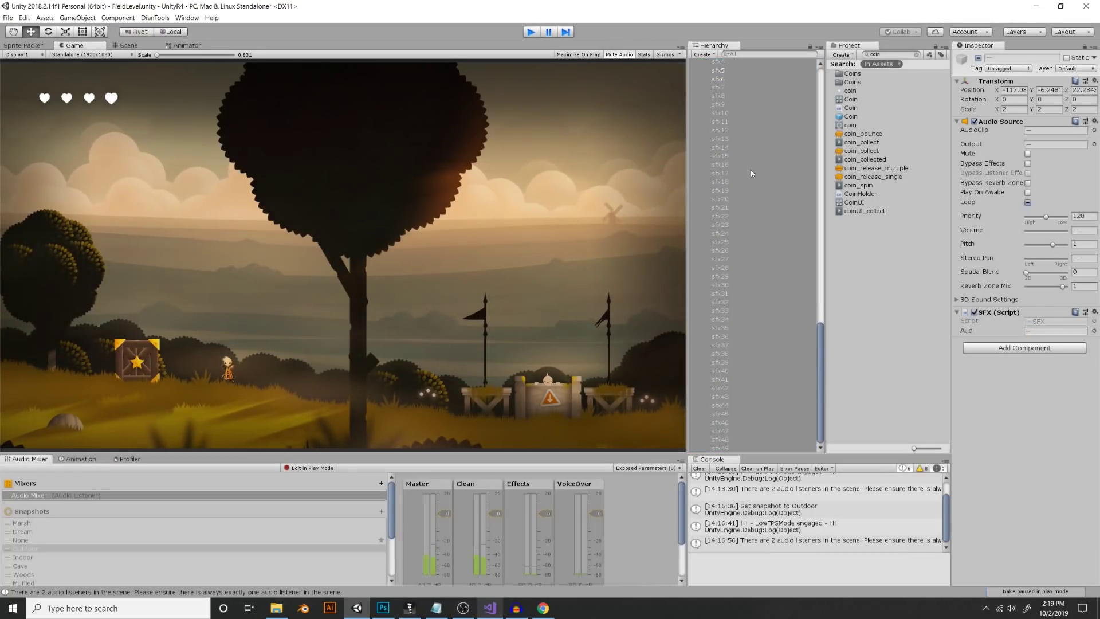
key("ctrl+p")
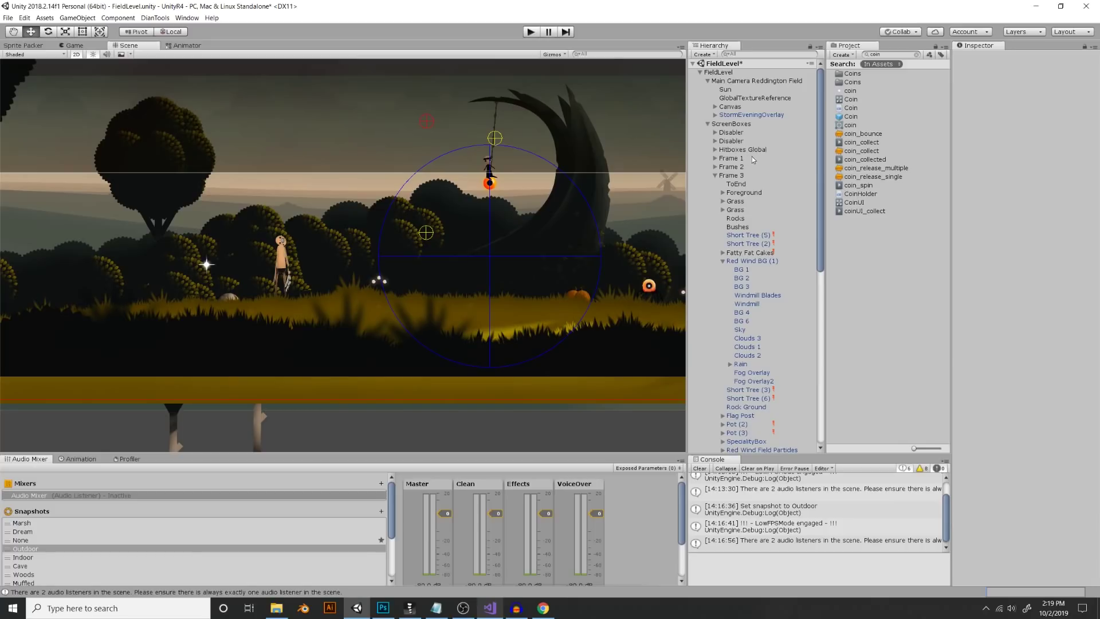
left_click(766, 262)
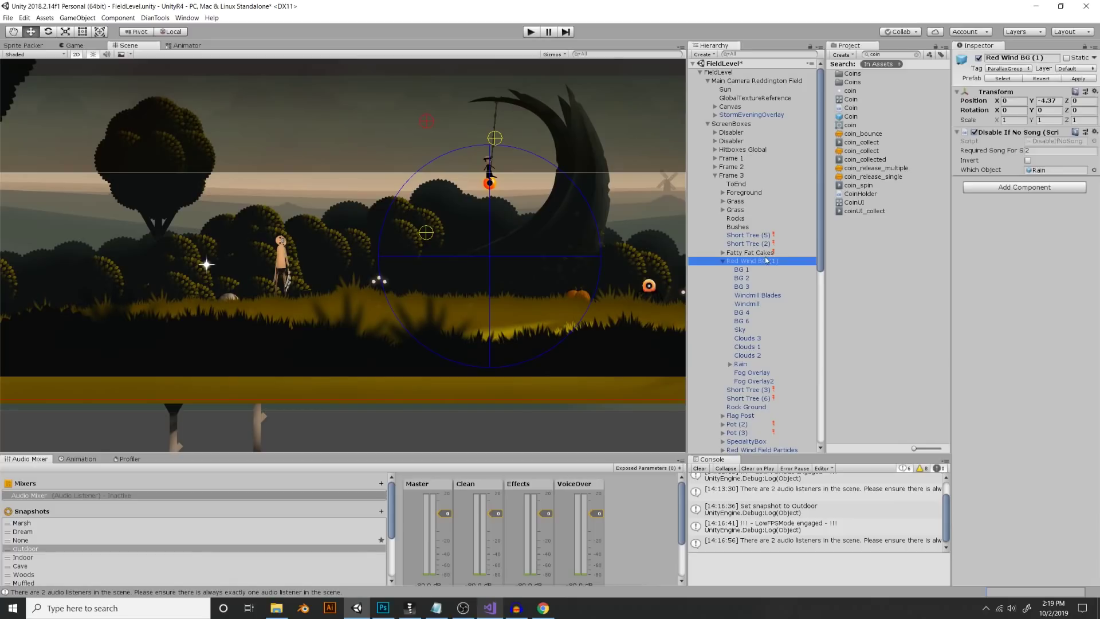
left_click(761, 313)
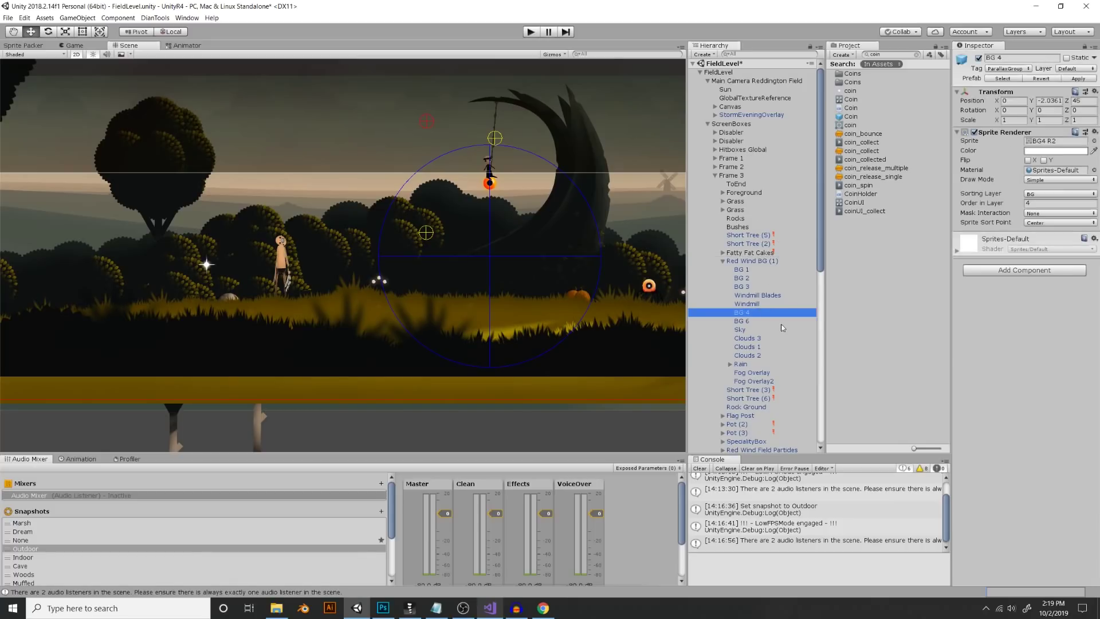
left_click(744, 391)
left_click(761, 235)
left_click(745, 278)
left_click(750, 380)
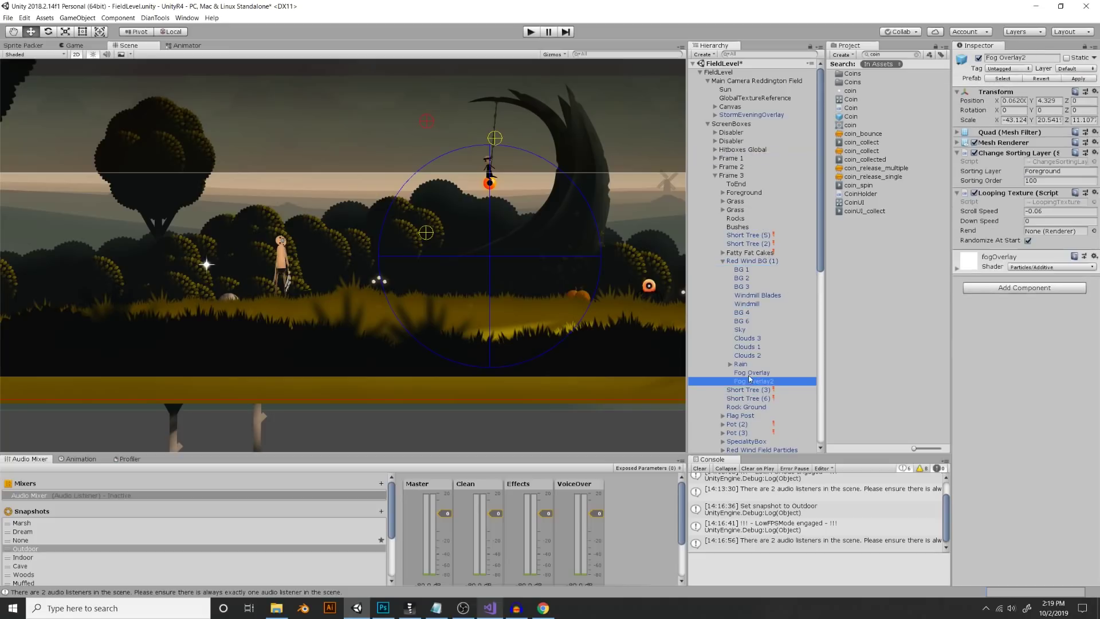
left_click_drag(821, 235, 821, 285)
left_click(762, 341)
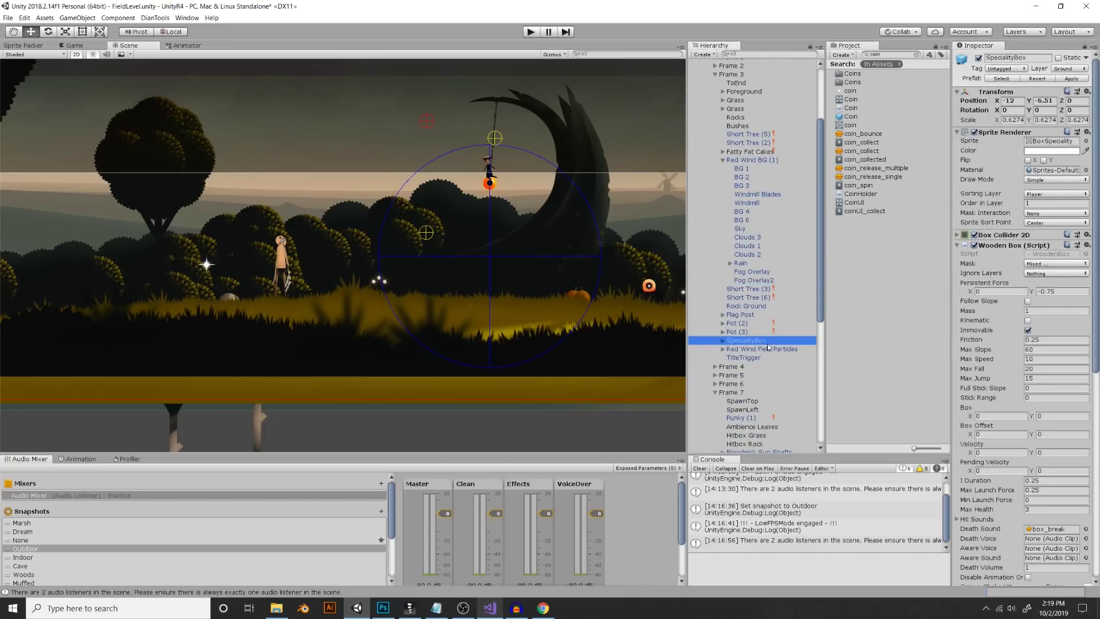
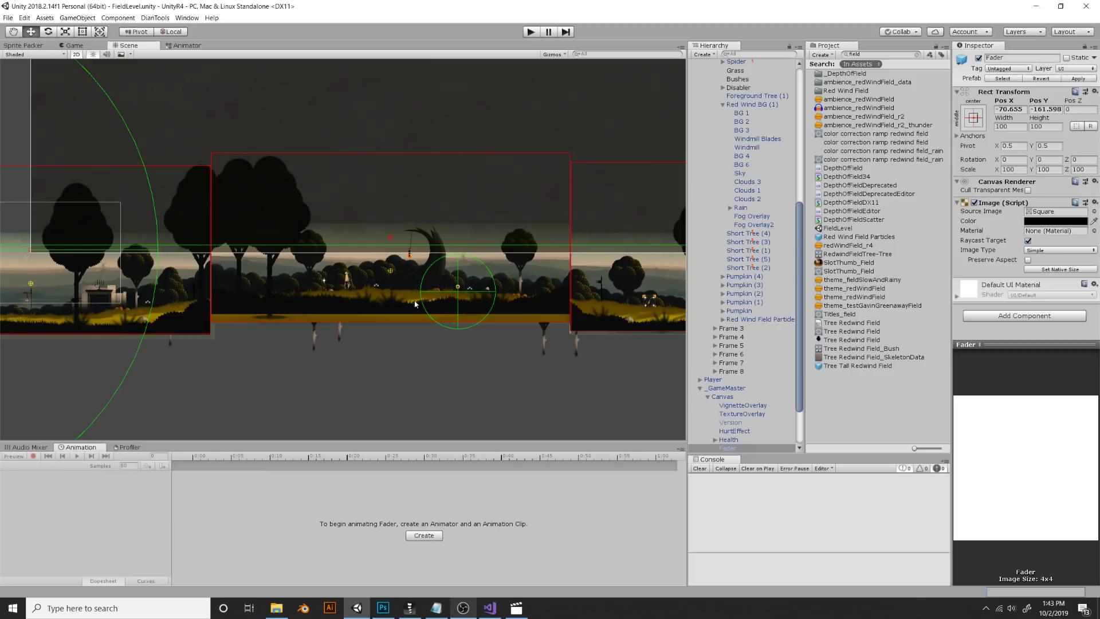
Examine the adjoining field frames of the level and the audio range circles drawn over them in the scene
middle_click_drag(342, 290, 538, 301)
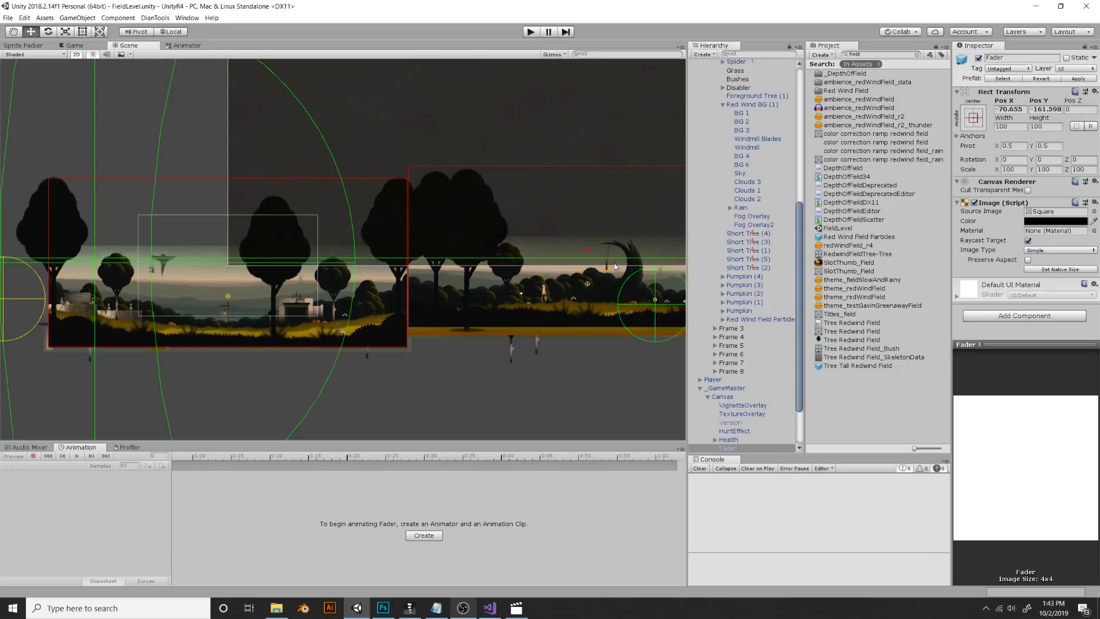
middle_click_drag(585, 265, 499, 268)
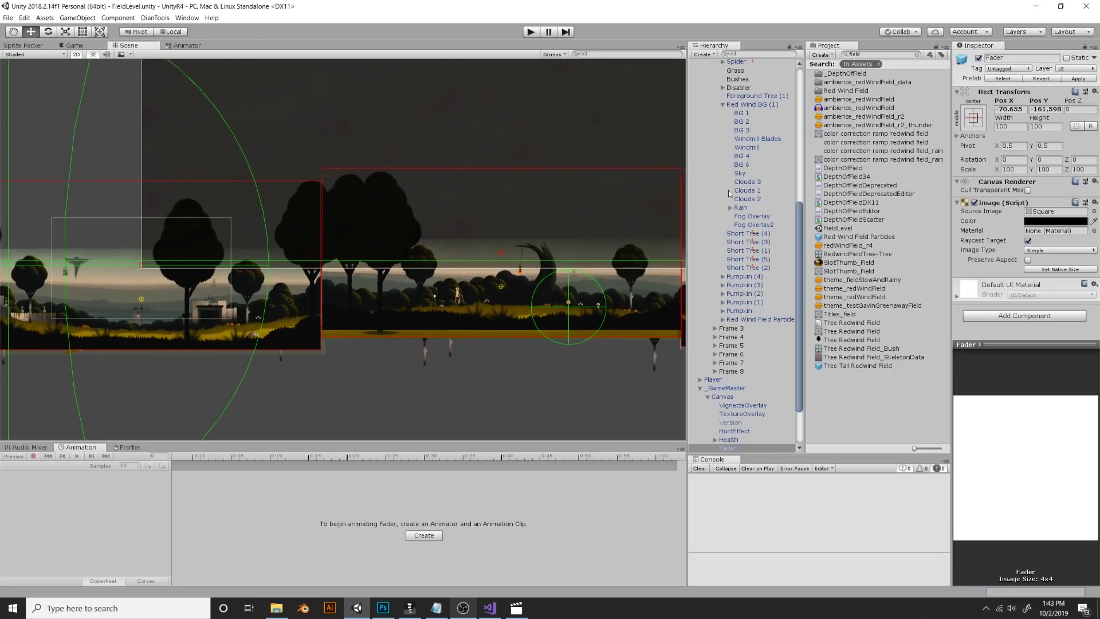
middle_click_drag(536, 170, 288, 183)
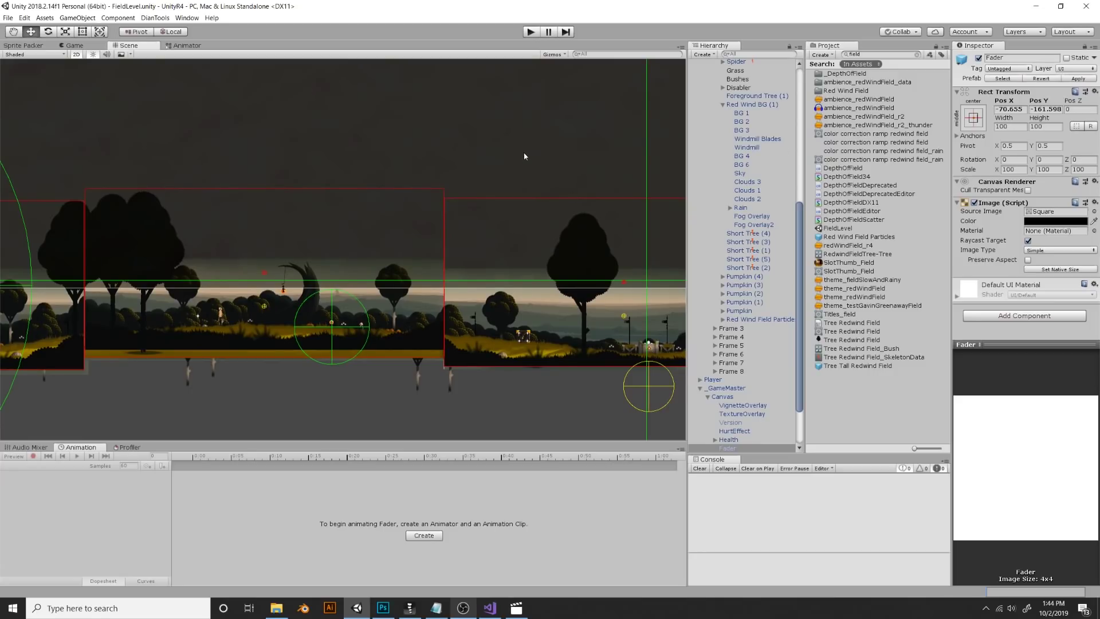
middle_click_drag(641, 178, 495, 170)
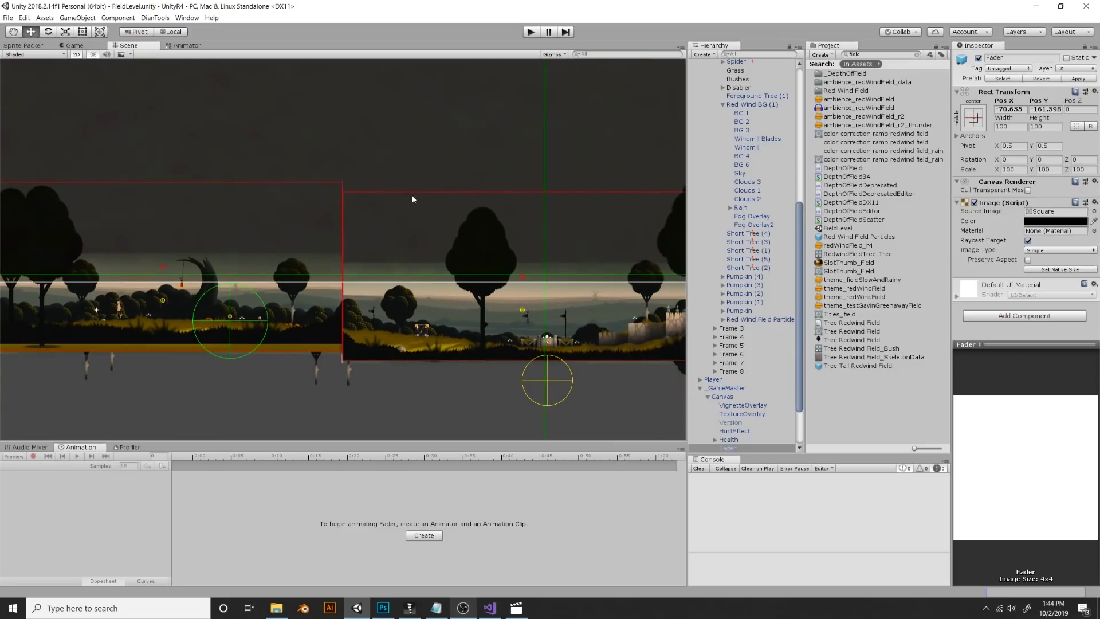
middle_click_drag(346, 177, 495, 160)
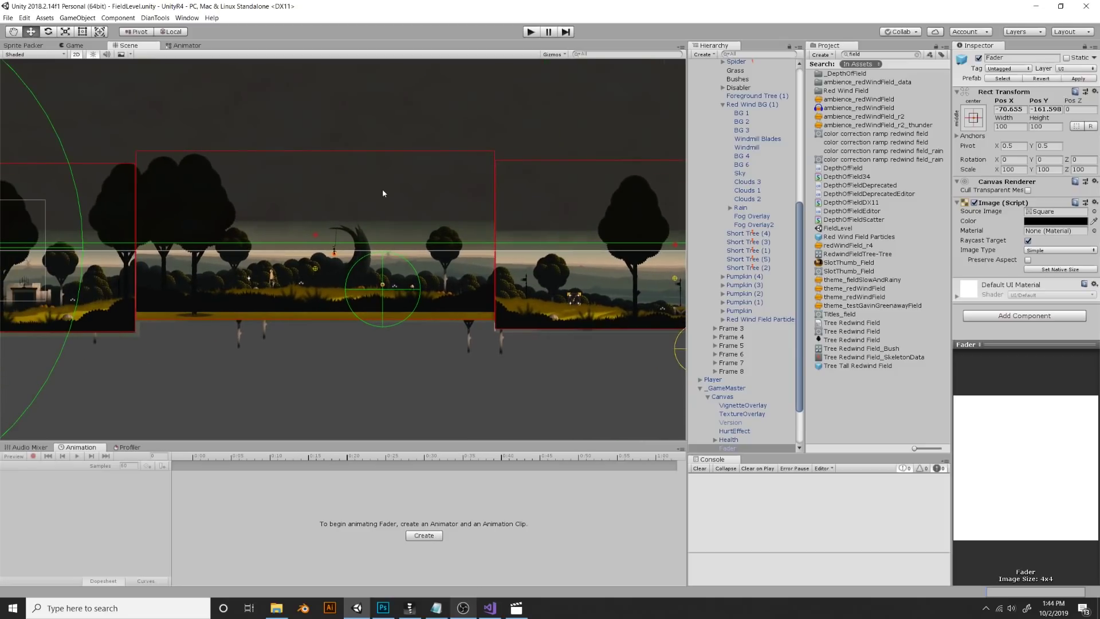
middle_click_drag(378, 201, 548, 197)
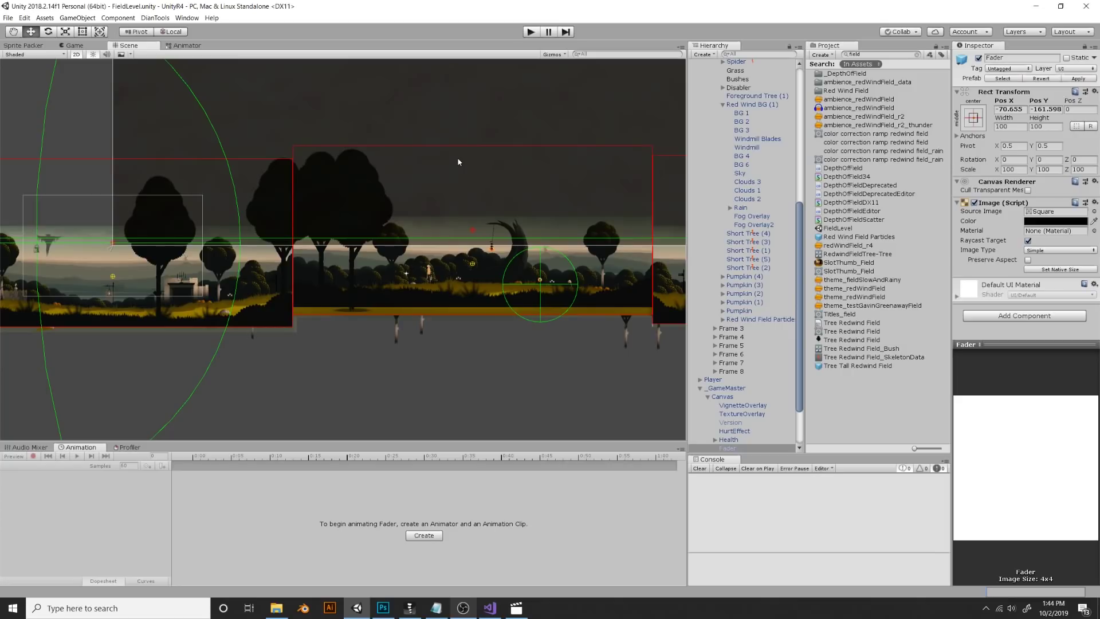
Open the ambience_redWindField sound in Audacity, importing it as a copy, and dismiss the welcome window
double_click(843, 100)
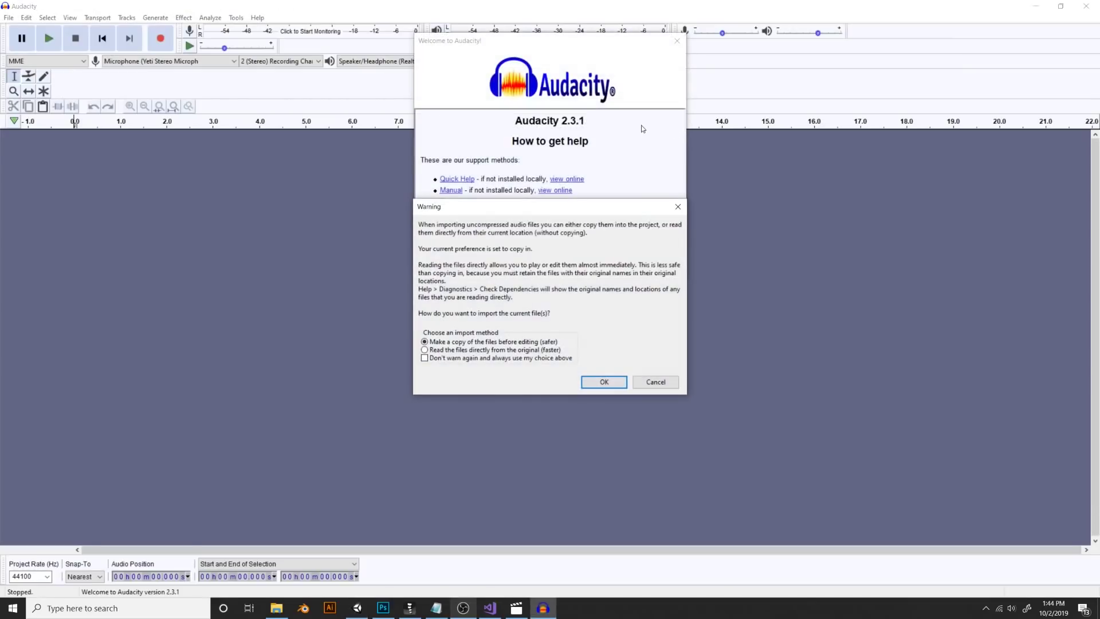
left_click(609, 383)
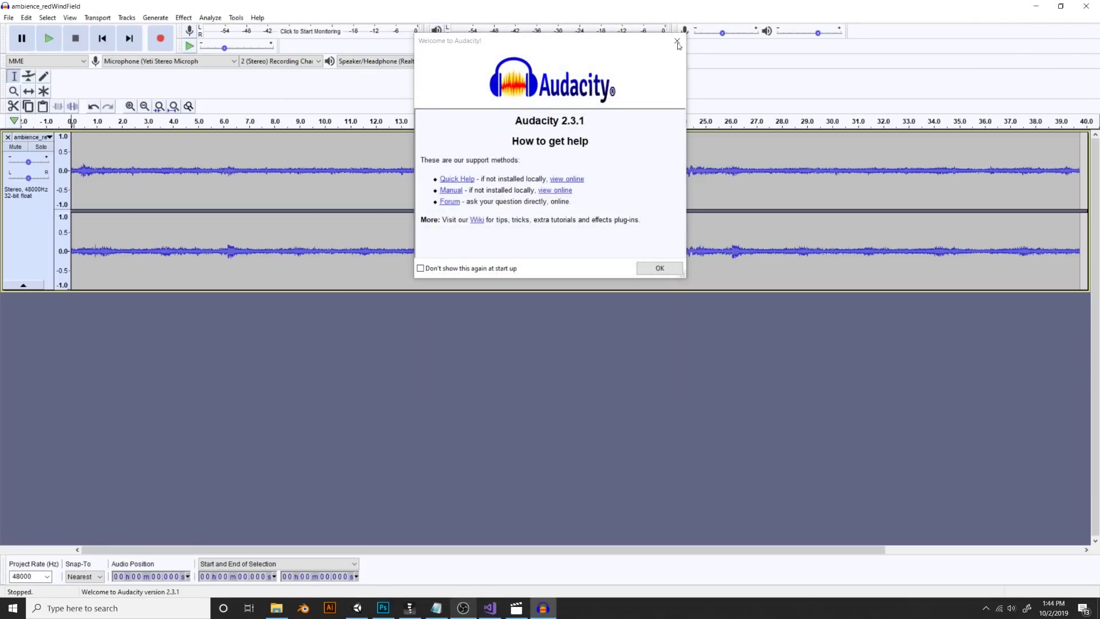
left_click(677, 40)
Examine the ambience waveform at several points along its length, select the whole track, and look over the available effects
left_click(148, 172)
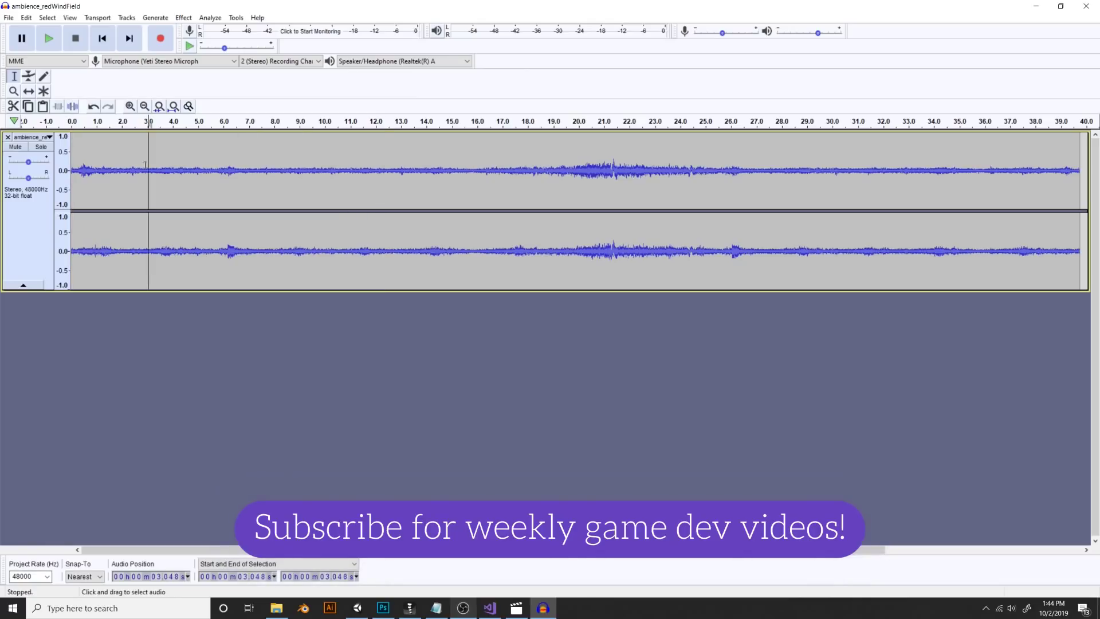
left_click(215, 171)
left_click(440, 182)
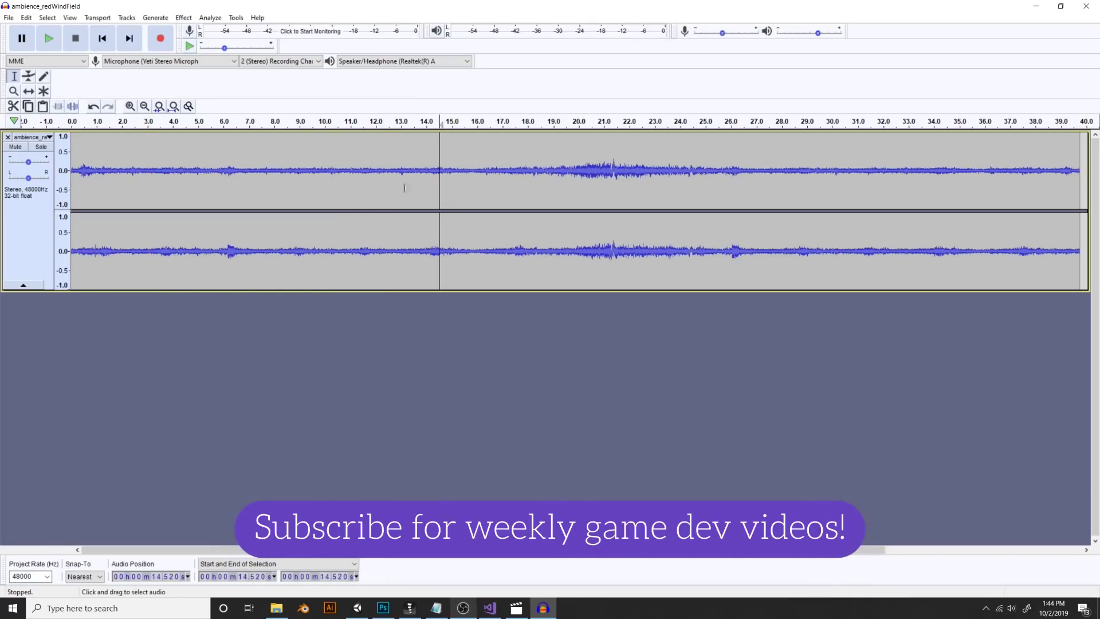
left_click(535, 182)
left_click(614, 181)
left_click(808, 177)
left_click_drag(892, 175, 719, 175)
key("ctrl+a")
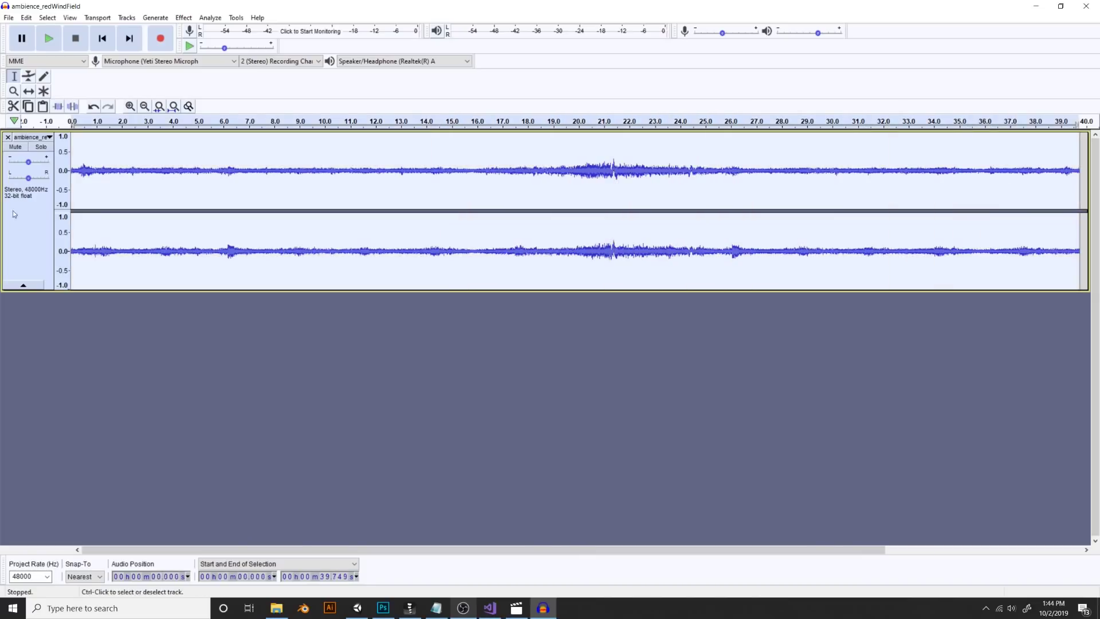
left_click(207, 17)
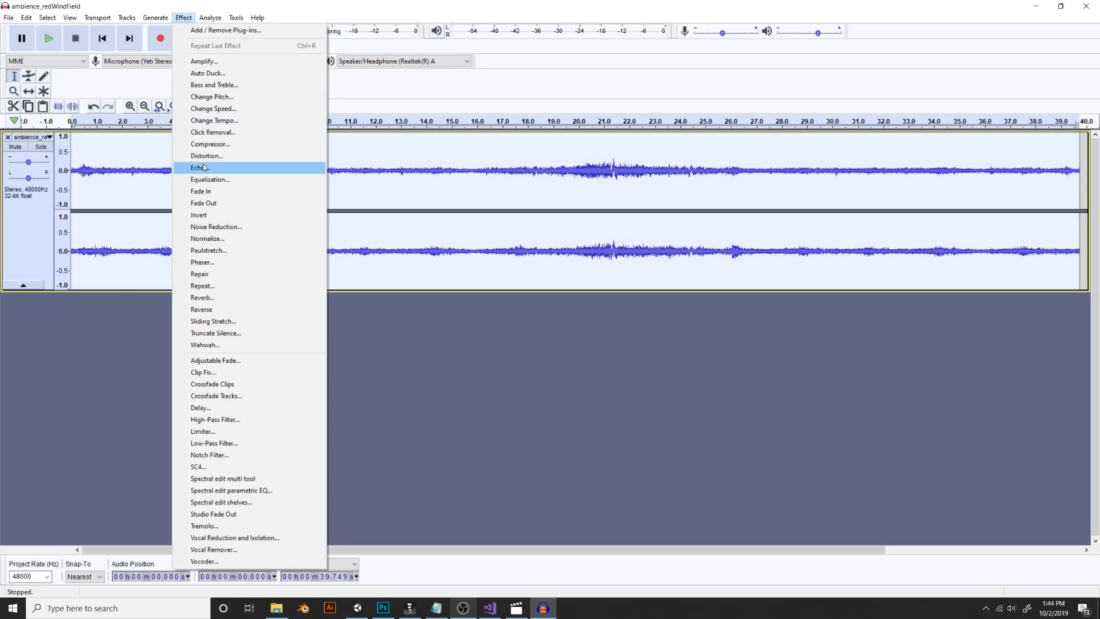
left_click(383, 172)
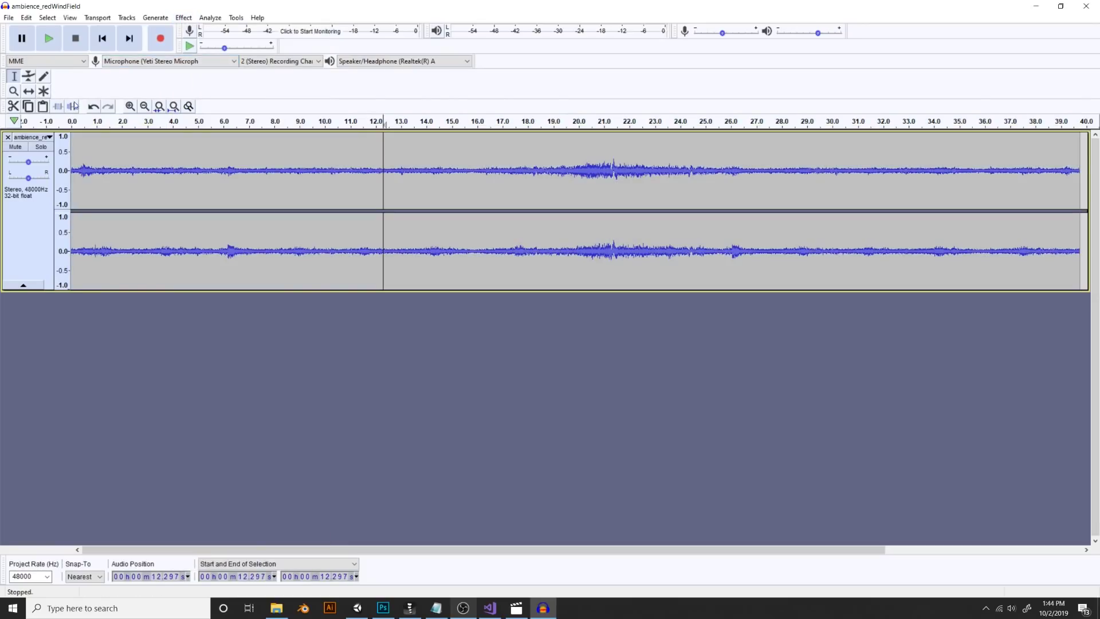
Try the Envelope tool at several points along the upper channel of the ambience track
left_click(28, 76)
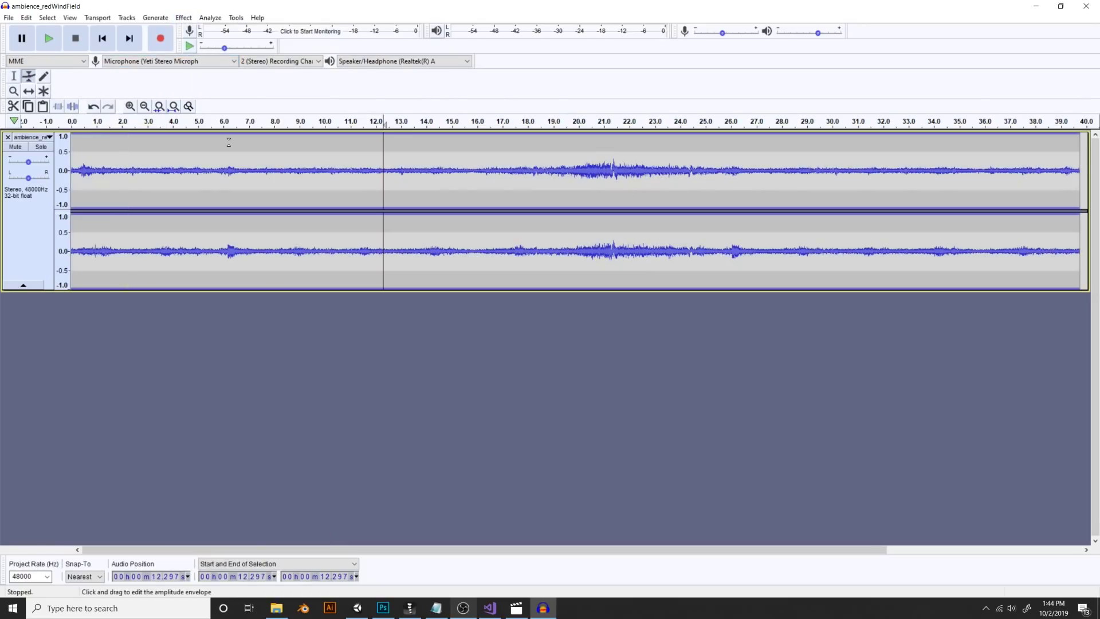
left_click_drag(229, 158, 232, 142)
left_click(373, 142)
left_click_drag(470, 155, 470, 170)
left_click(464, 151)
left_click(612, 170)
left_click_drag(613, 171, 619, 160)
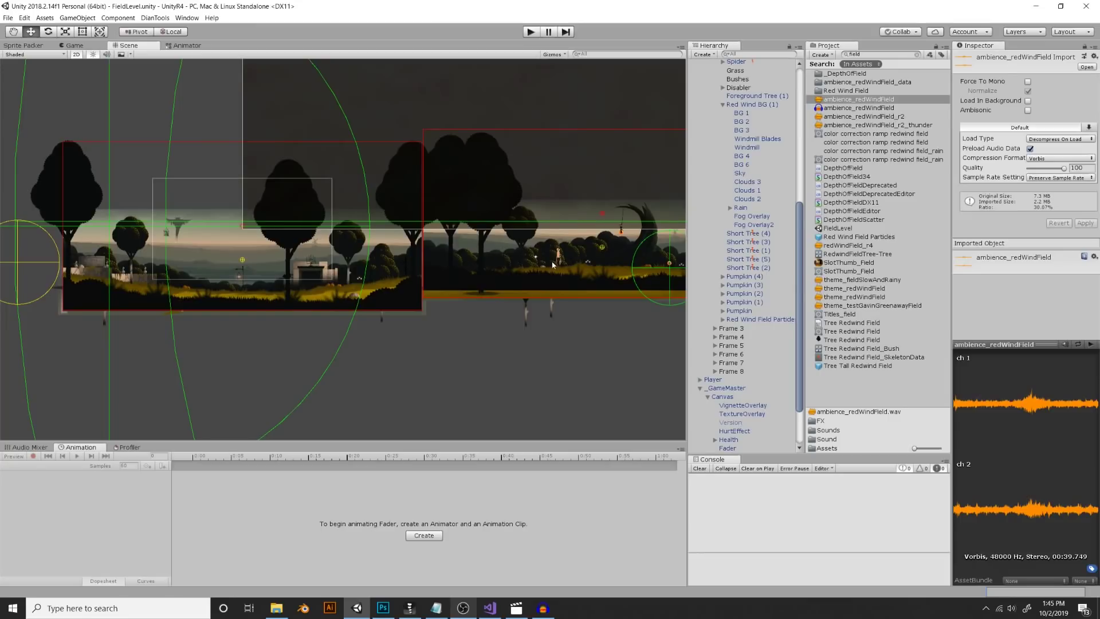
Back in Unity, select the Spider in the scene and collapse its Box Collider 2D and Spider script components
middle_click_drag(553, 264, 286, 247)
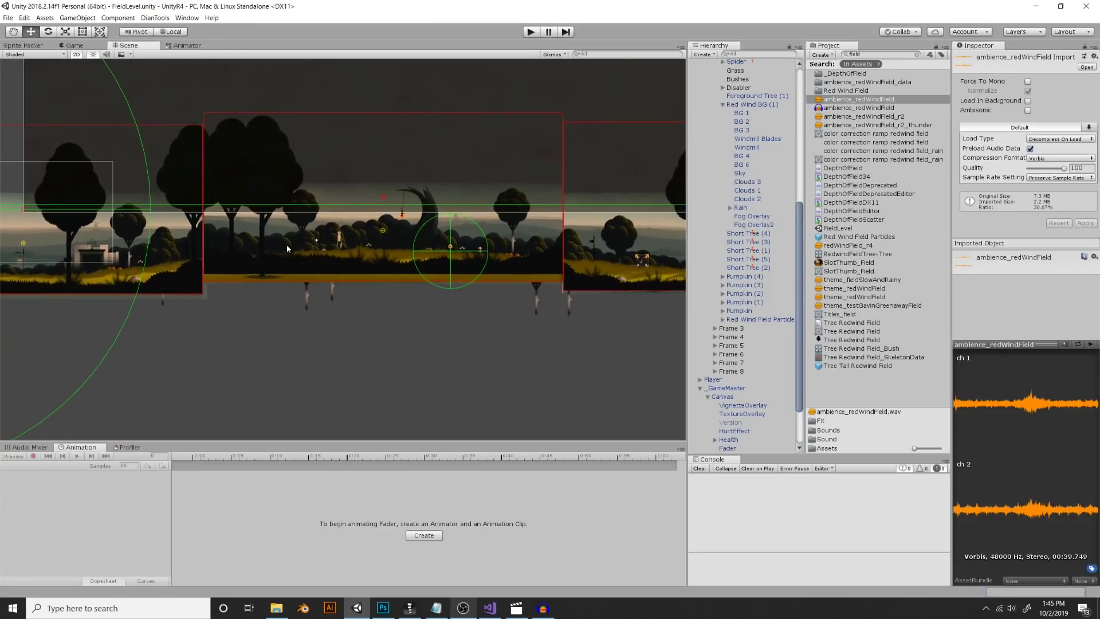
left_click(453, 248)
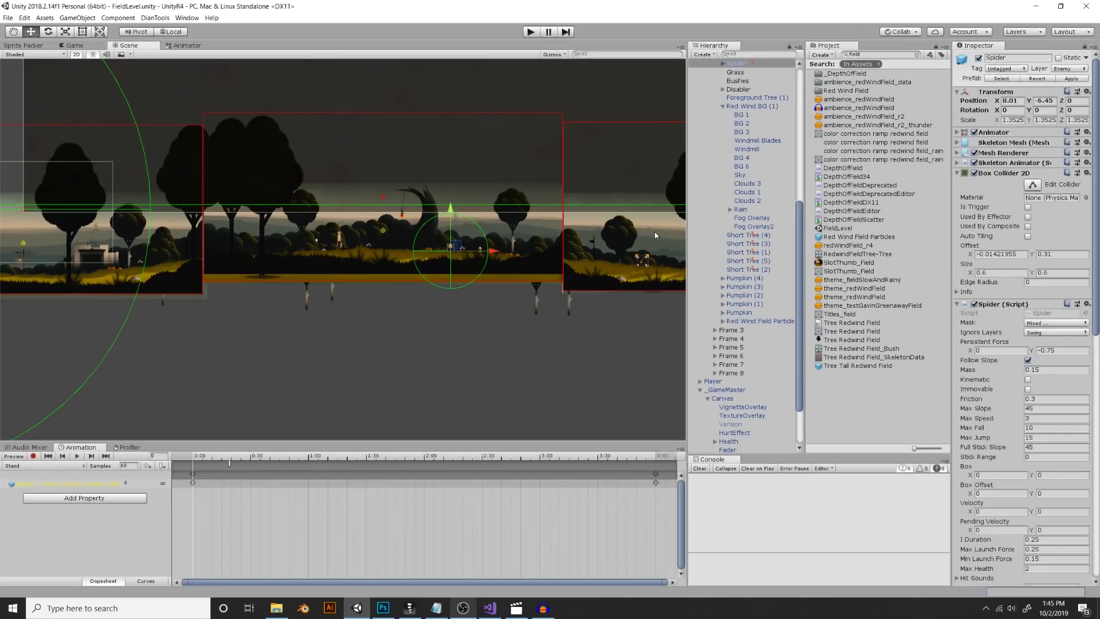
left_click(1003, 173)
left_click(996, 184)
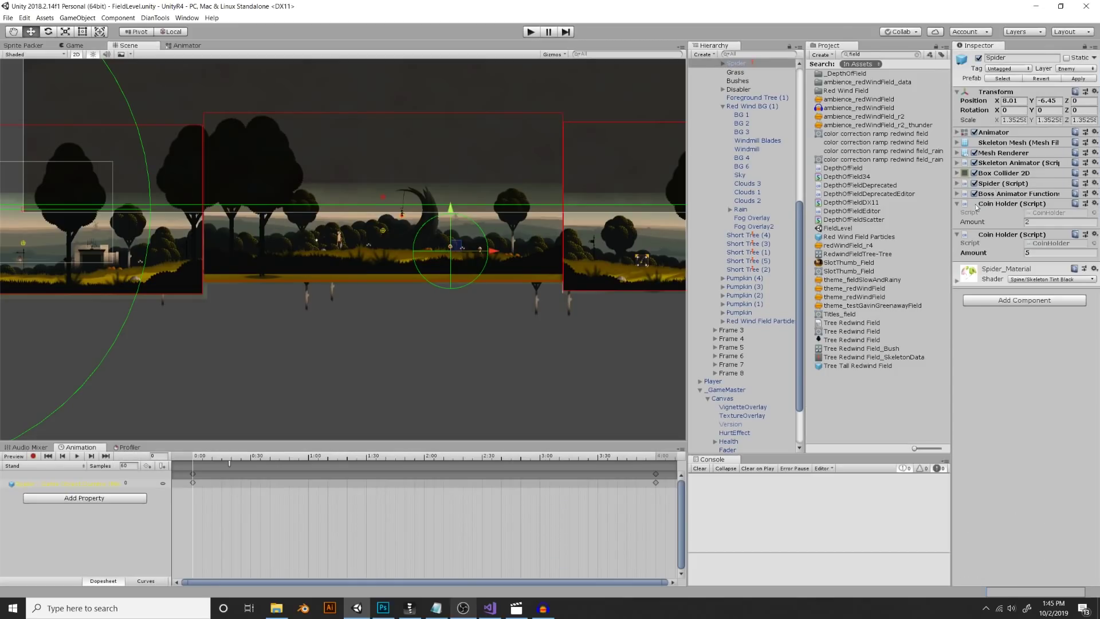
Toggle the AudioLoop gizmos off and back on, and examine their range circles across the whole level
left_click(480, 326)
key("f")
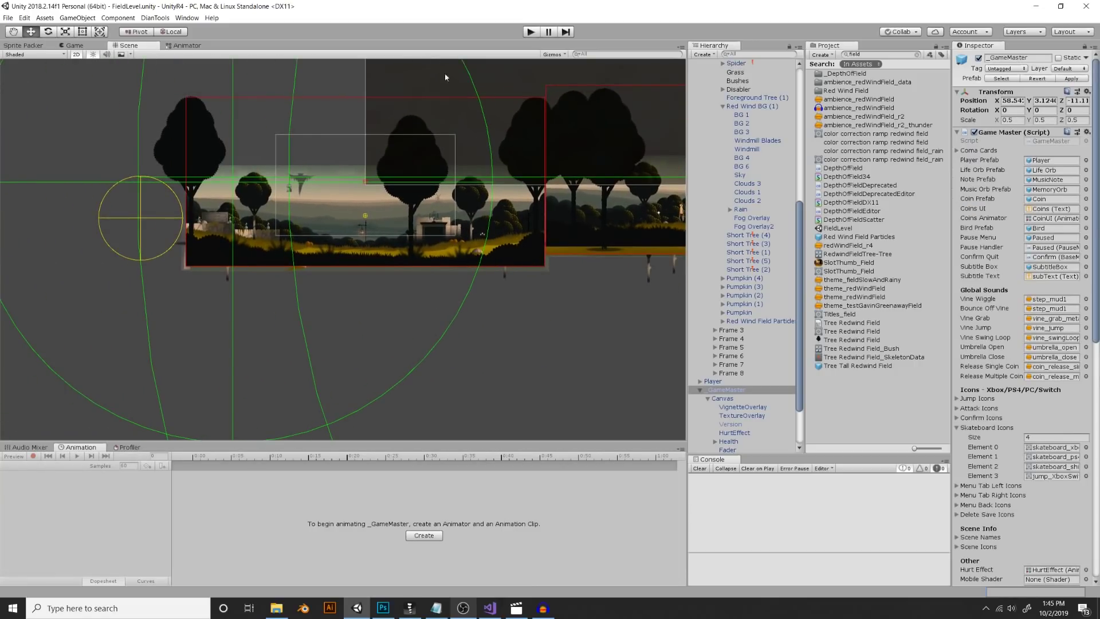
left_click(550, 54)
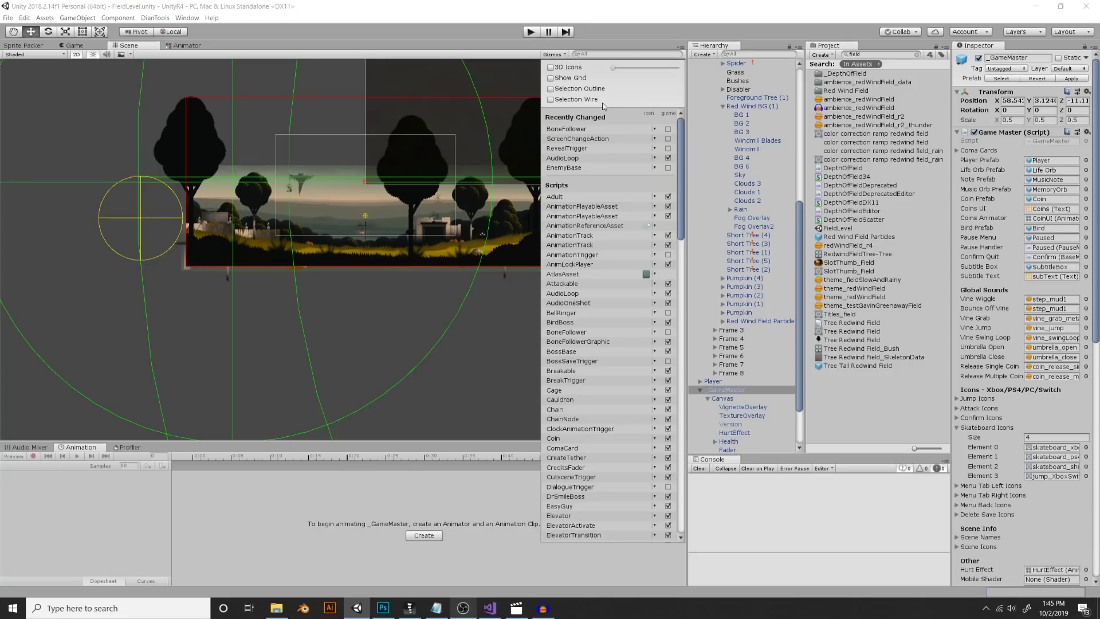
left_click(668, 158)
left_click(668, 158)
scroll(346, 219, "up", 3)
right_click_drag(385, 364, 560, 131, "alt")
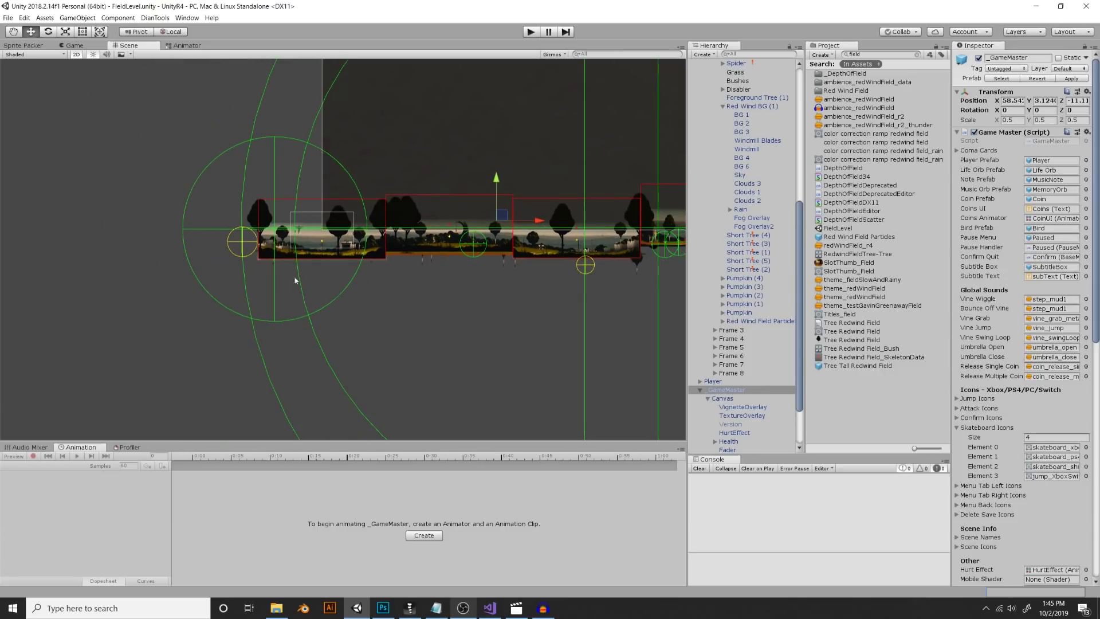
right_click_drag(322, 166, 431, 127, "alt")
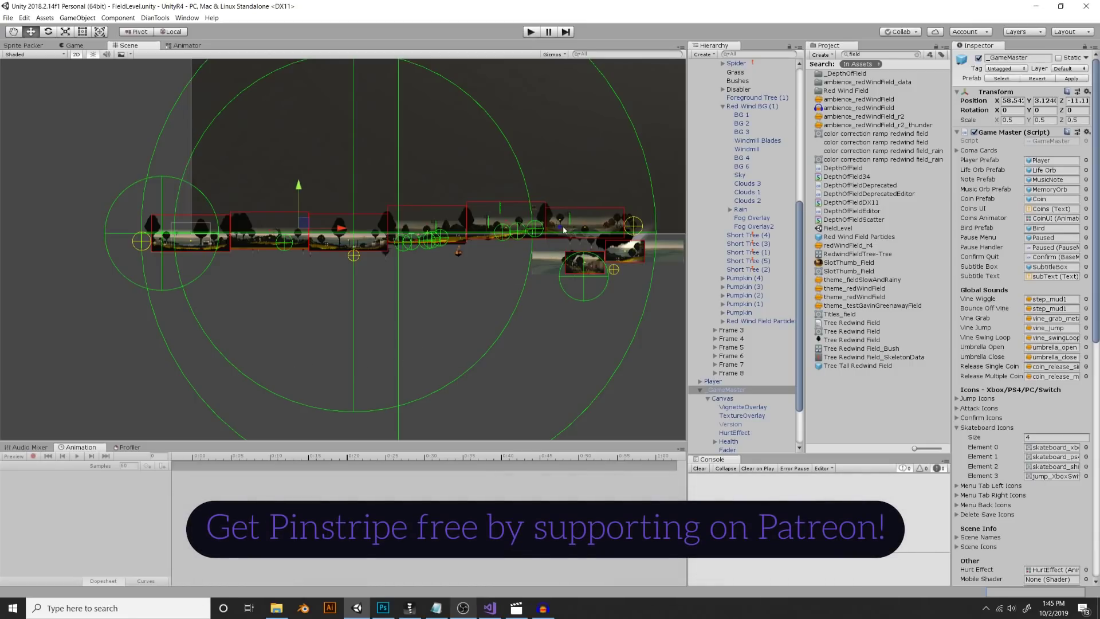
Select the Ambience Leaves object in the level's lower frame and examine its Audio Loop Trigger Range
left_click(580, 282)
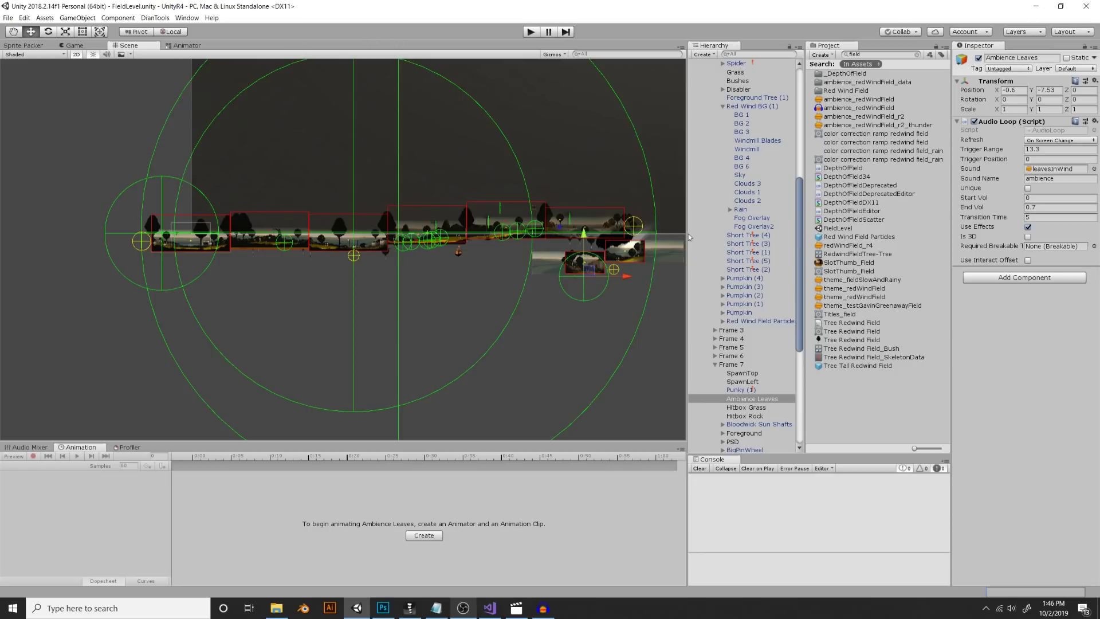
left_click(1008, 149)
scroll(596, 252, "up", 5)
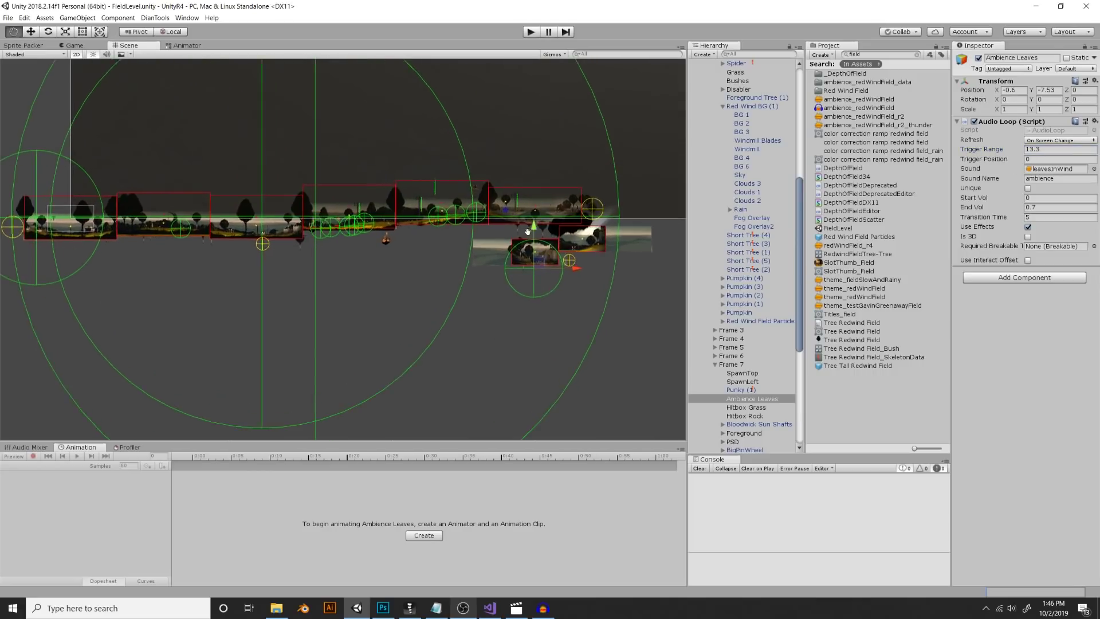
Try a different Trigger Range on the Ambience Leaves audio loop and undo the change
scroll(485, 359, "down", 3)
left_click_drag(993, 151, 931, 167)
key("ctrl+z")
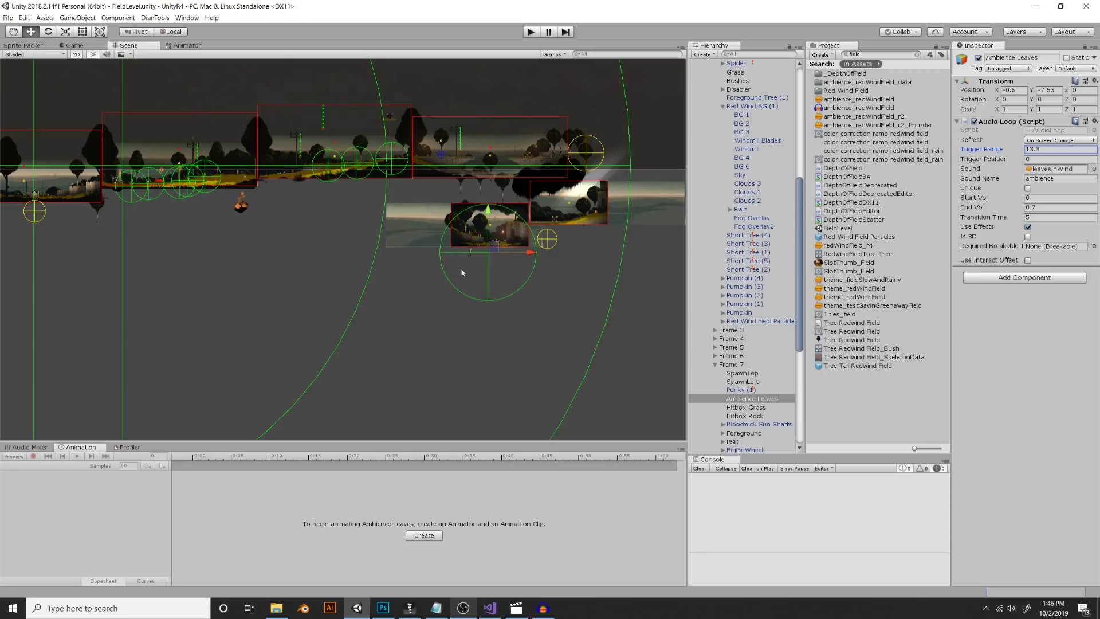
Check the Transition Time of the Ambience Leaves audio loop, and hide the AudioLoop gizmos in the scene
middle_click_drag(370, 247, 507, 273)
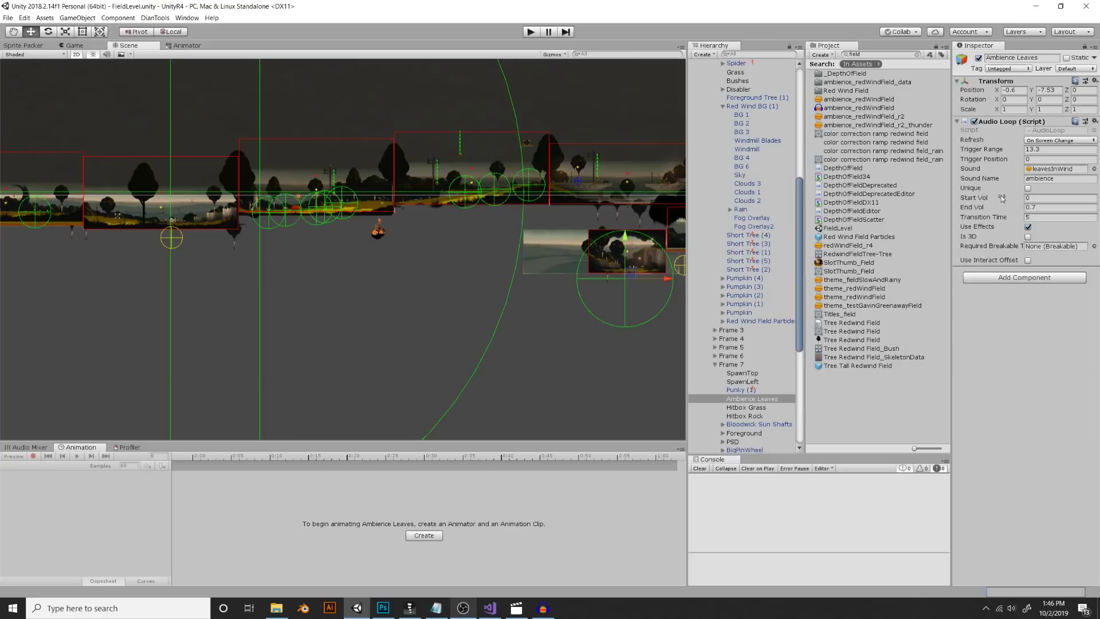
left_click(1019, 217)
right_click_drag(449, 261, 314, 321, "alt")
middle_click_drag(314, 321, 520, 225)
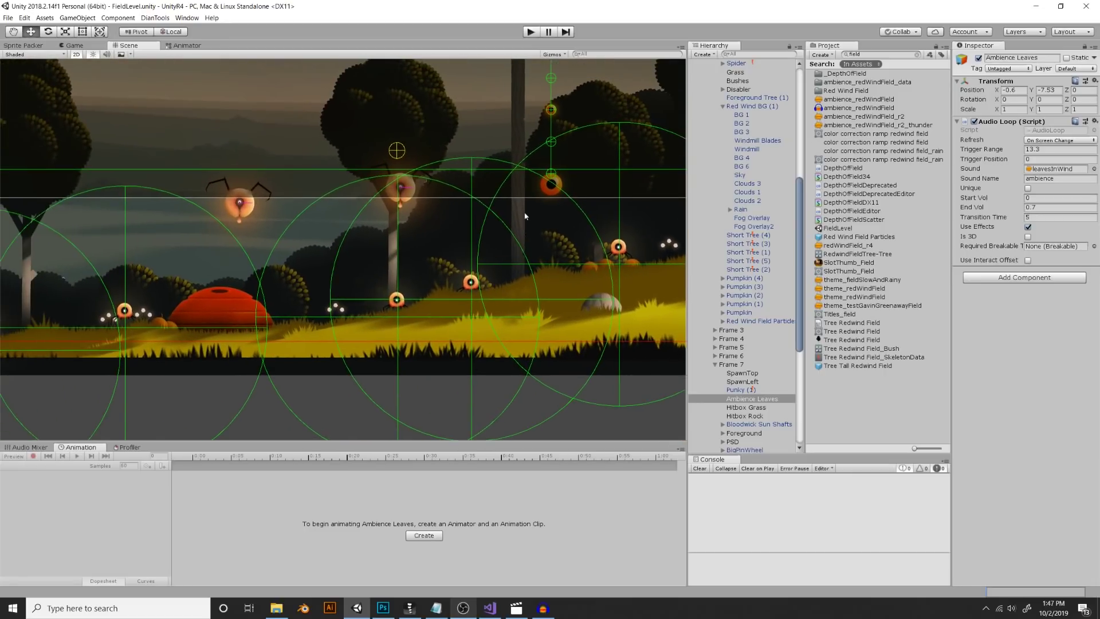
left_click(554, 54)
left_click(669, 129)
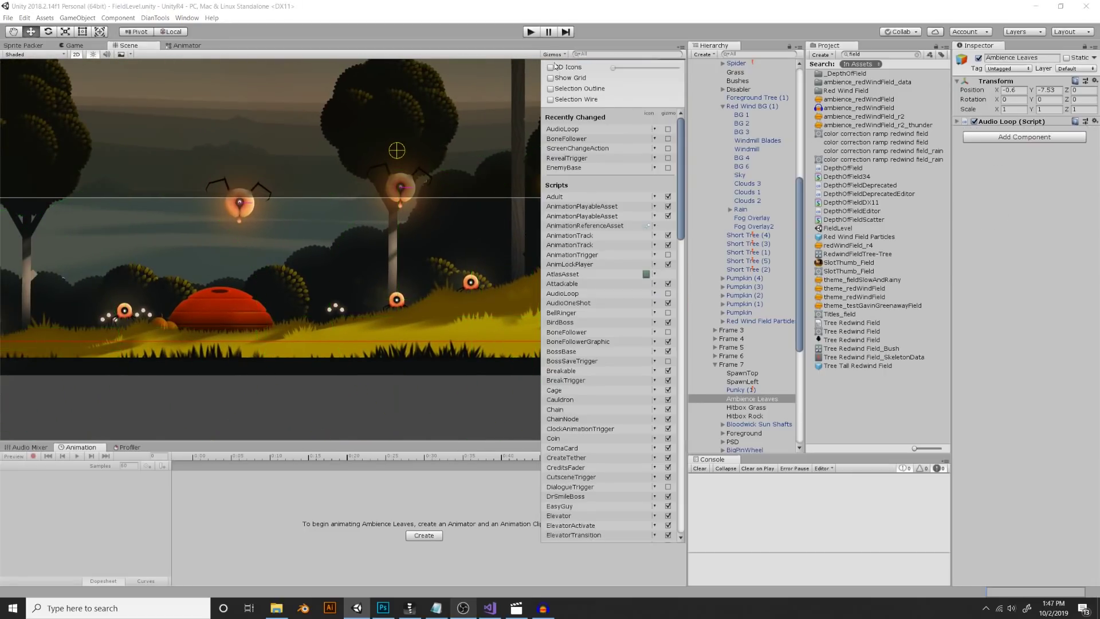
Close the gizmo list and look over the level's scenery, enemies and neighbouring frames
left_click(537, 122)
middle_click_drag(537, 123, 493, 126)
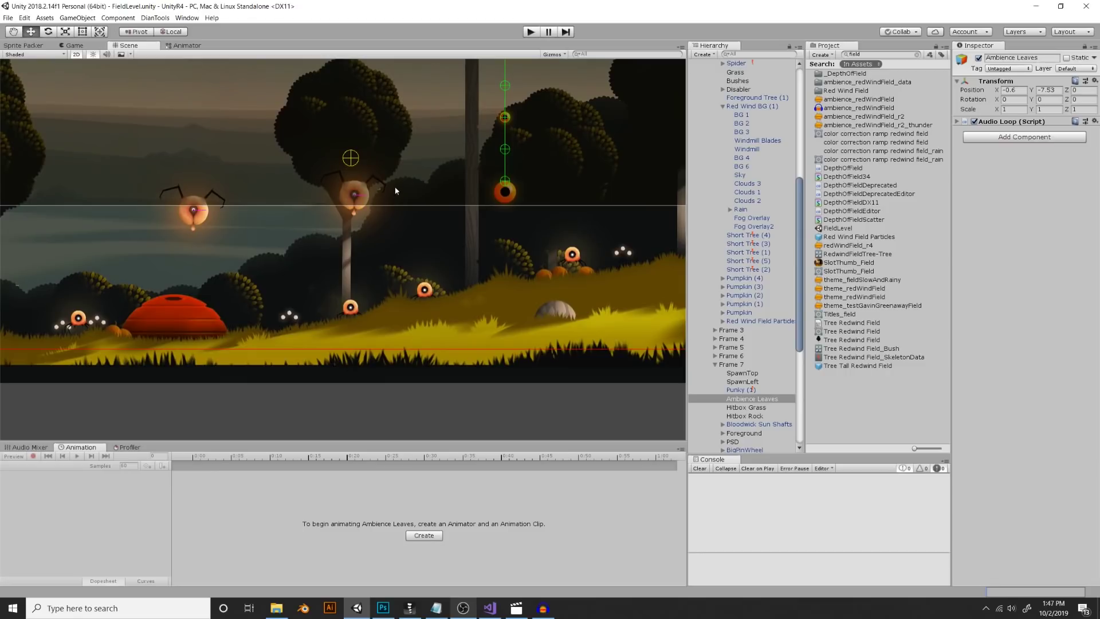
middle_click_drag(395, 195, 475, 159)
middle_click_drag(331, 241, 297, 286)
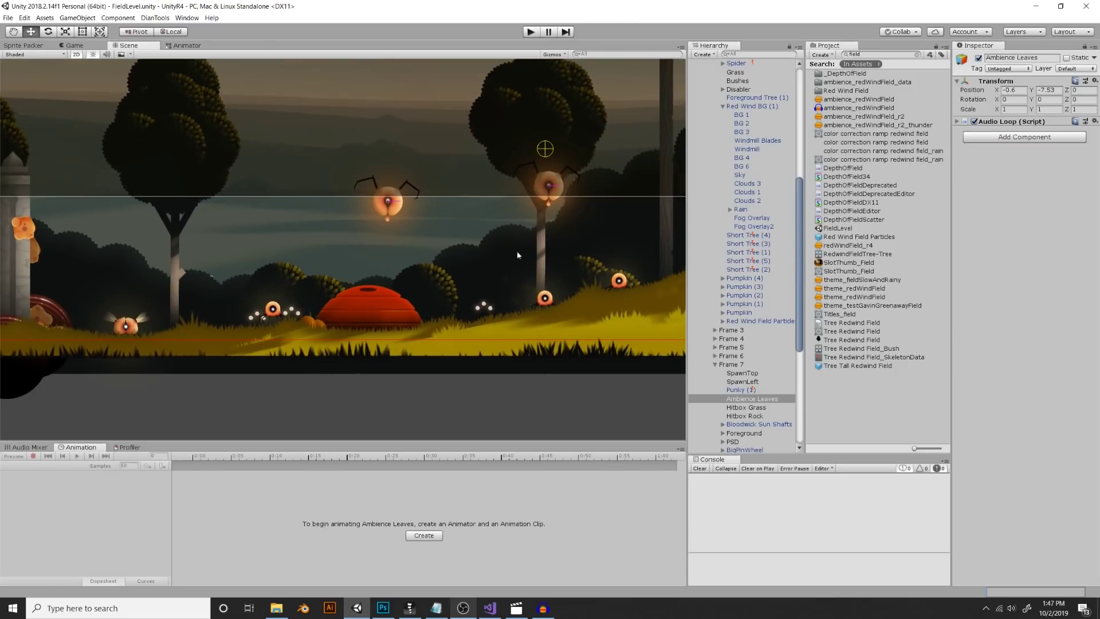
middle_click_drag(438, 300, 129, 302)
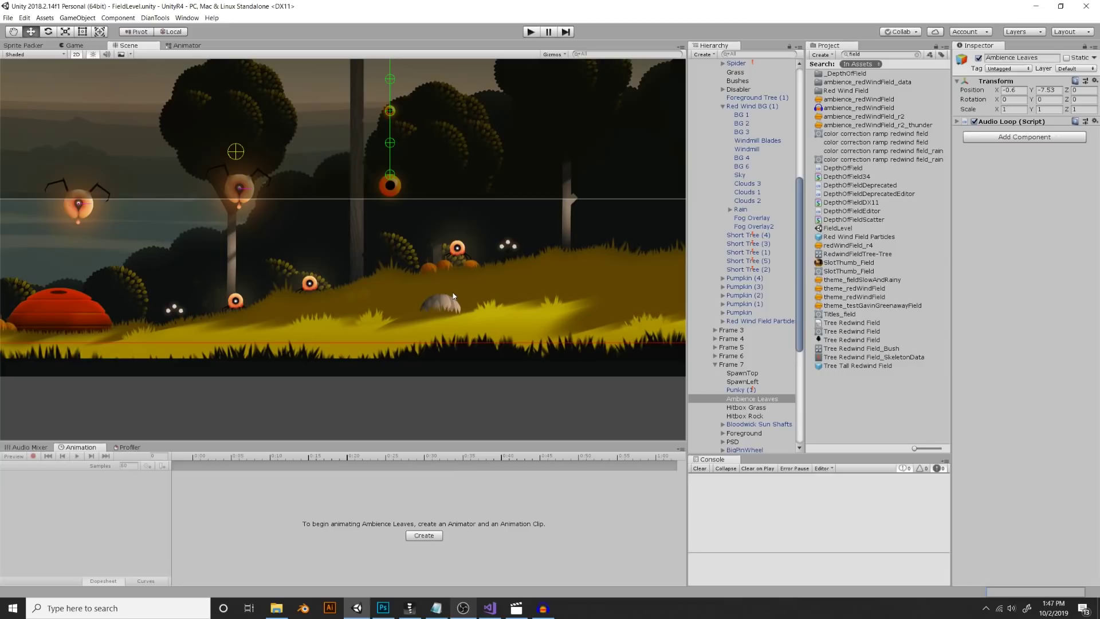
right_click_drag(453, 297, 424, 115, "alt")
scroll(482, 307, "up", 4)
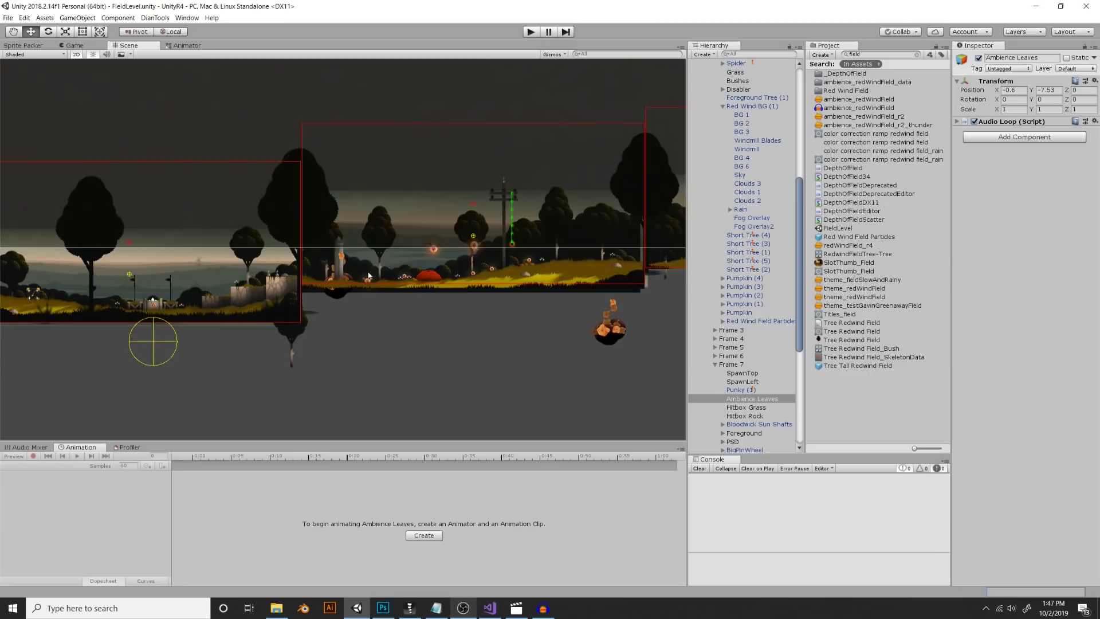
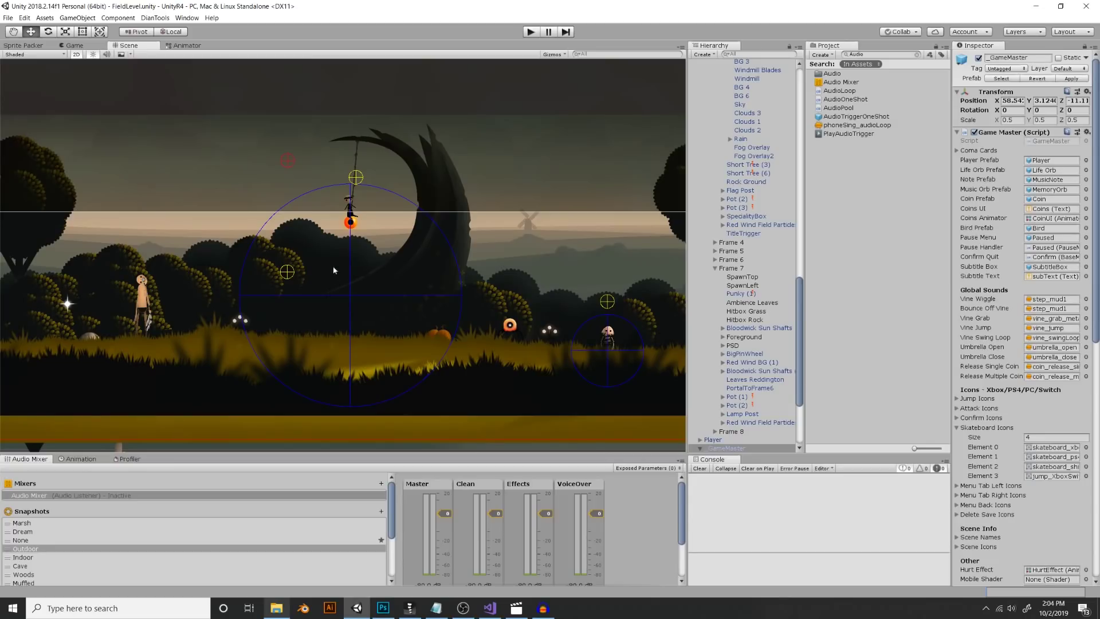
Select the GomboyssaTrigger object in the scene and examine its Dialogue Parser's File Path and Say Sounds clips
middle_click_drag(386, 242, 461, 279)
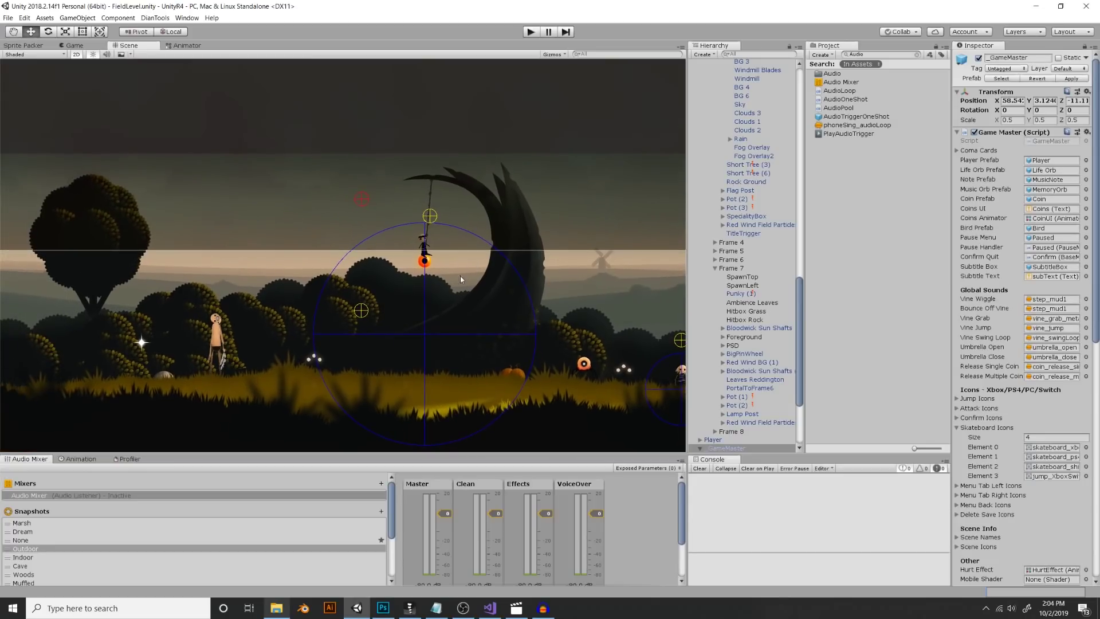
left_click(416, 342)
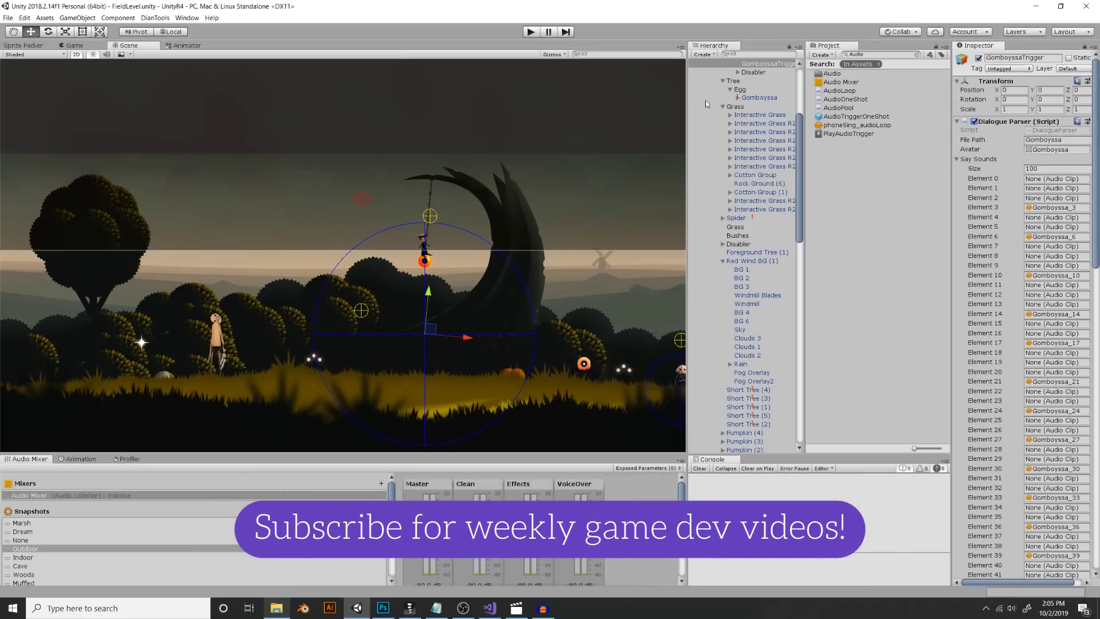
left_click(1022, 140)
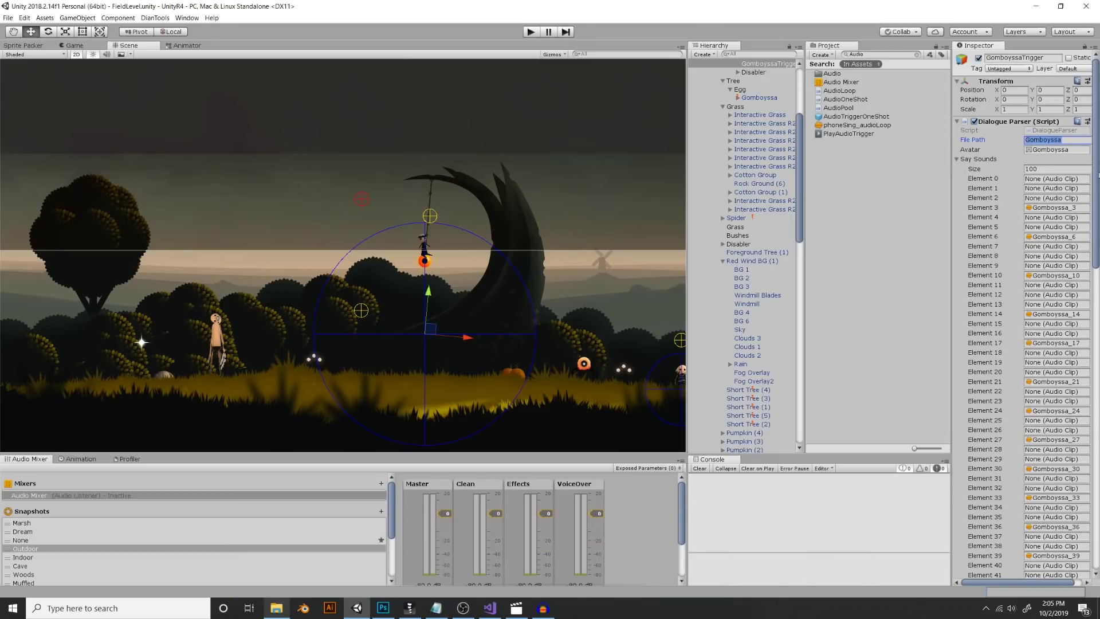
scroll(1066, 178, "down", 1)
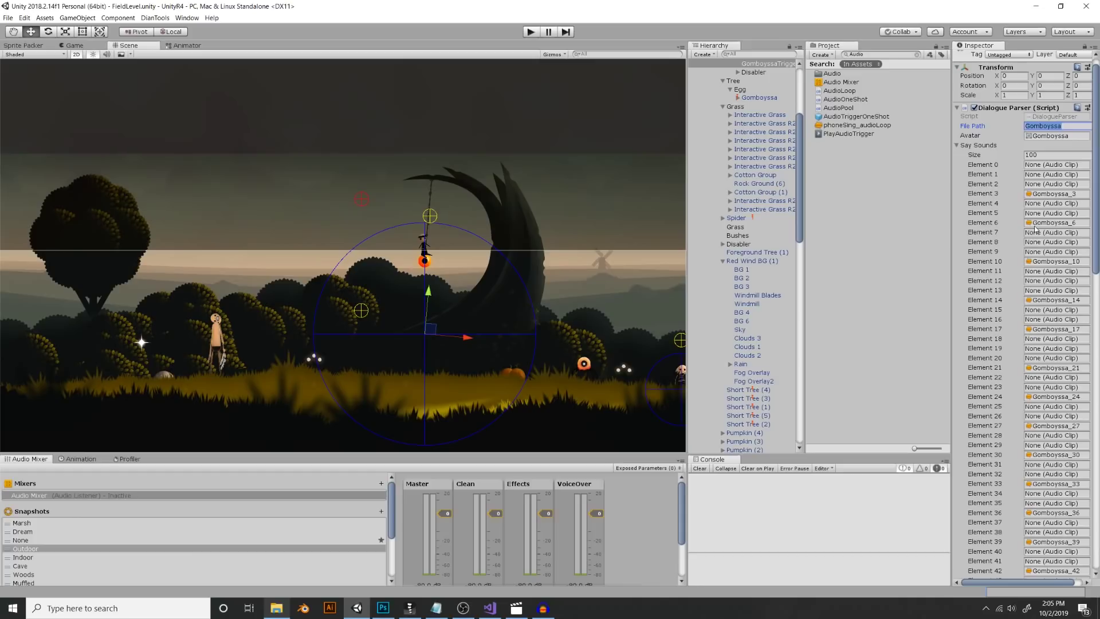
scroll(1083, 221, "down", 1)
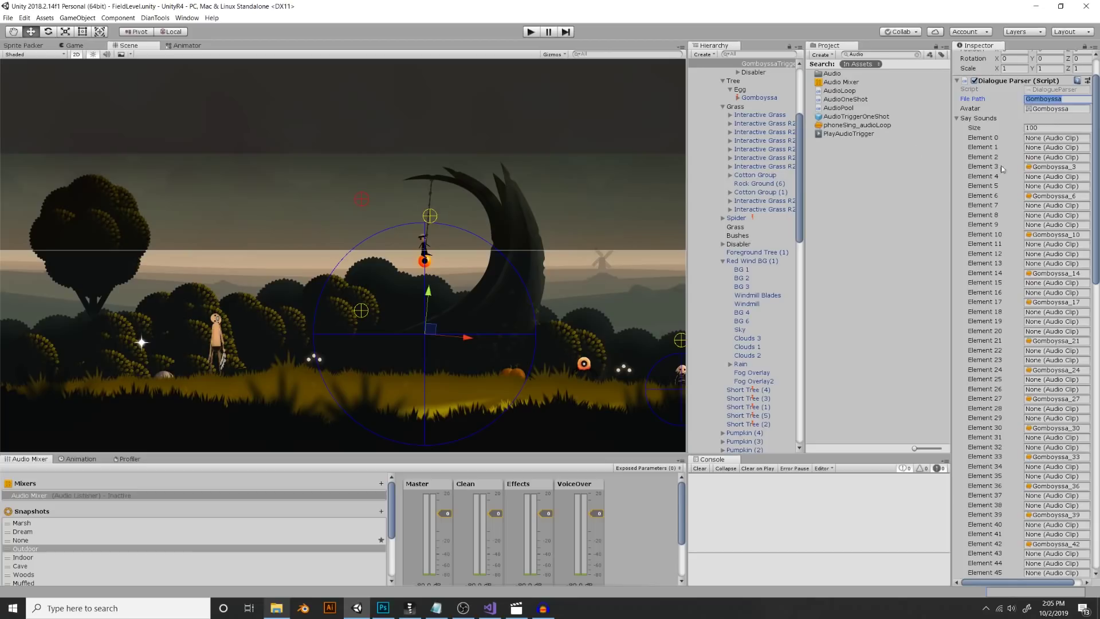
left_click_drag(1096, 226, 1097, 487)
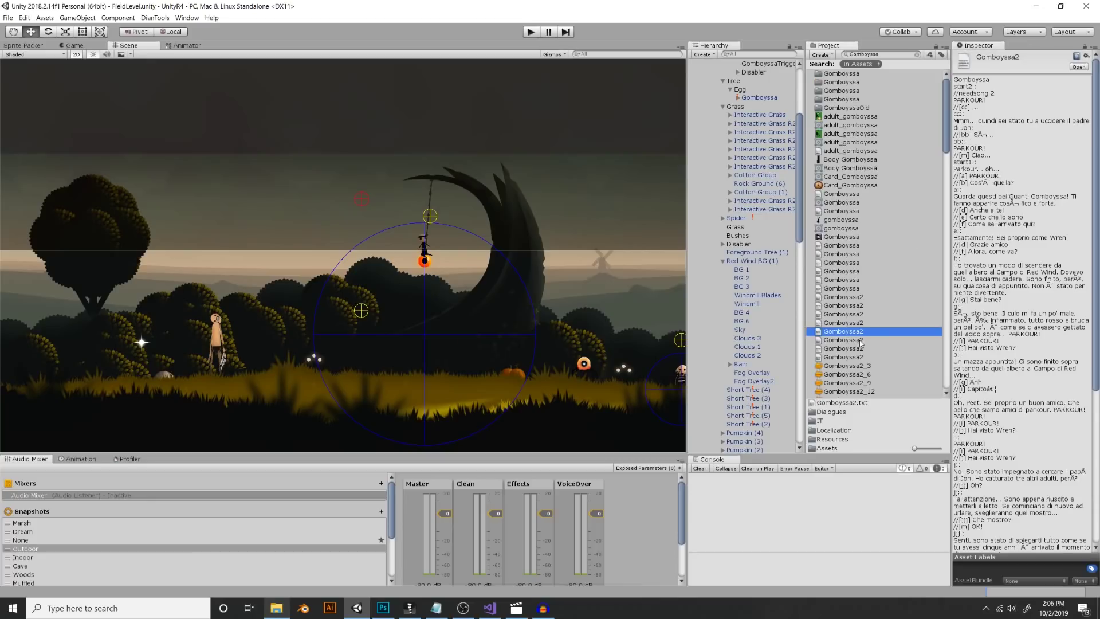
Compare the contents of the localized Gomboyssa and Gomboyssa2 dialogue text files, including the English versions
left_click(862, 340)
left_click(863, 348)
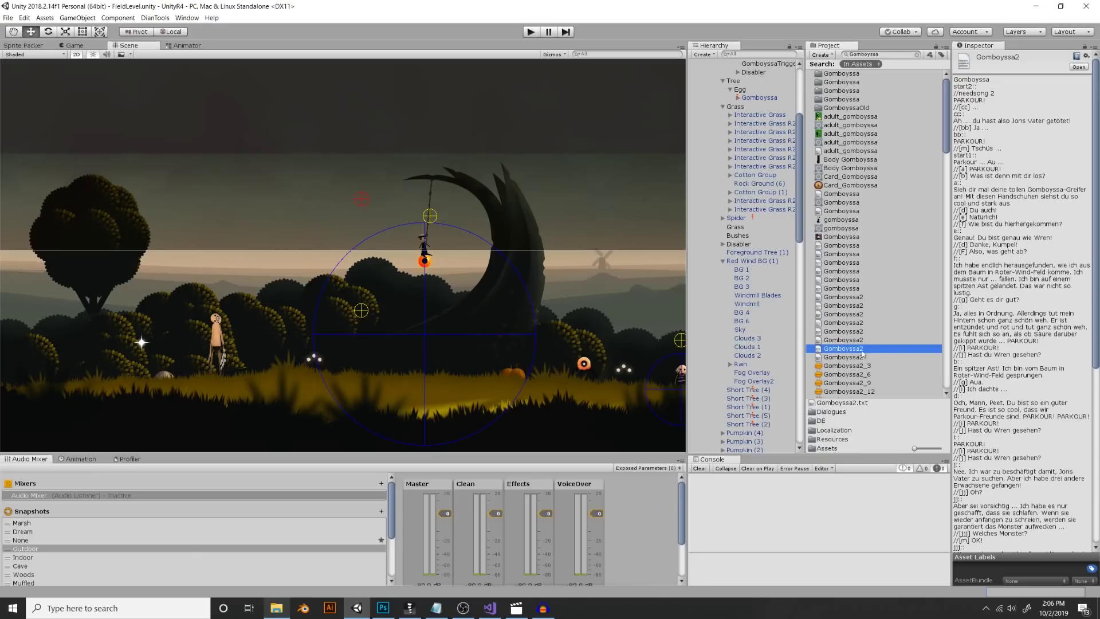
left_click(862, 357)
left_click(861, 245)
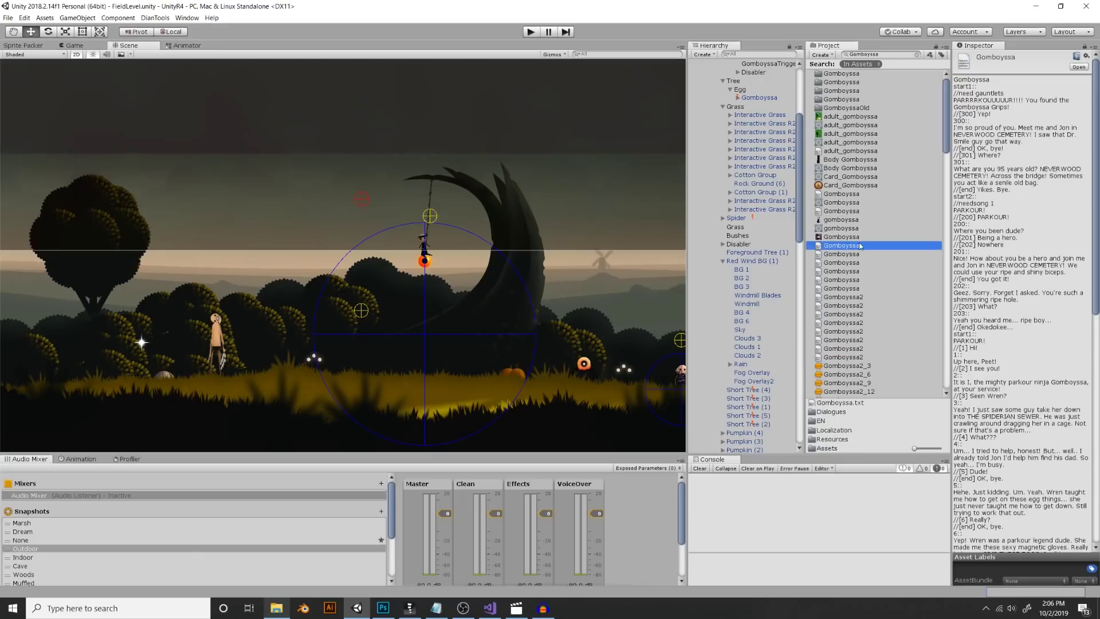
key("Down")
key("Down")
key("Down")
key("Down")
key("Down")
key("Down")
key("Down")
key("Down")
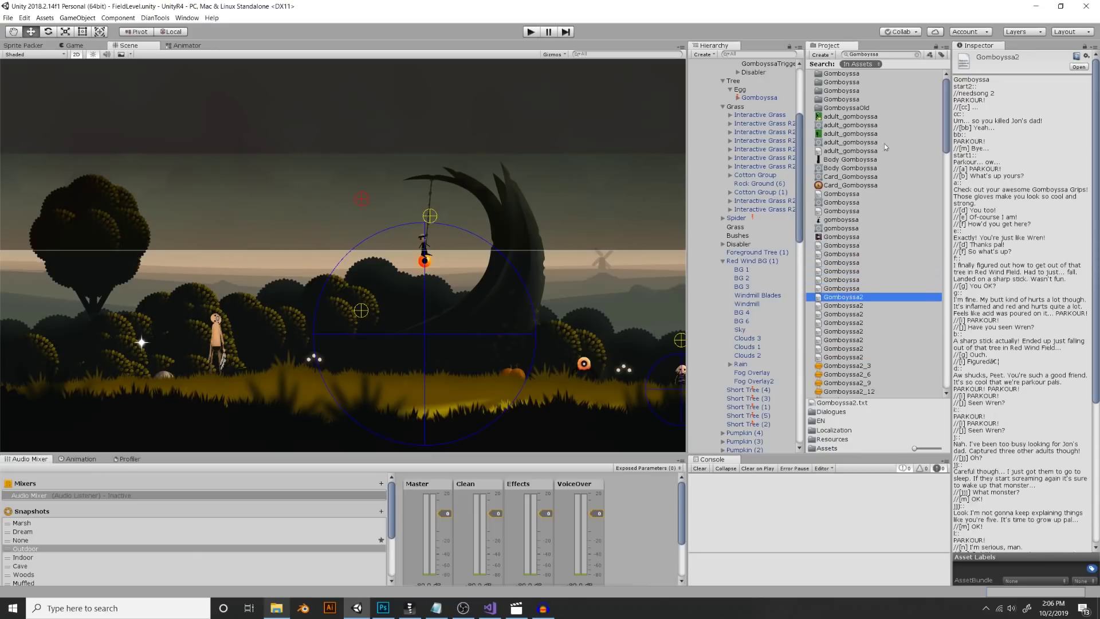
key("Up")
key("Up")
Open the English Gomboyssa2 dialogue file in Visual Studio and highlight the [d] and [f] replies and the f:: label
double_click(851, 299)
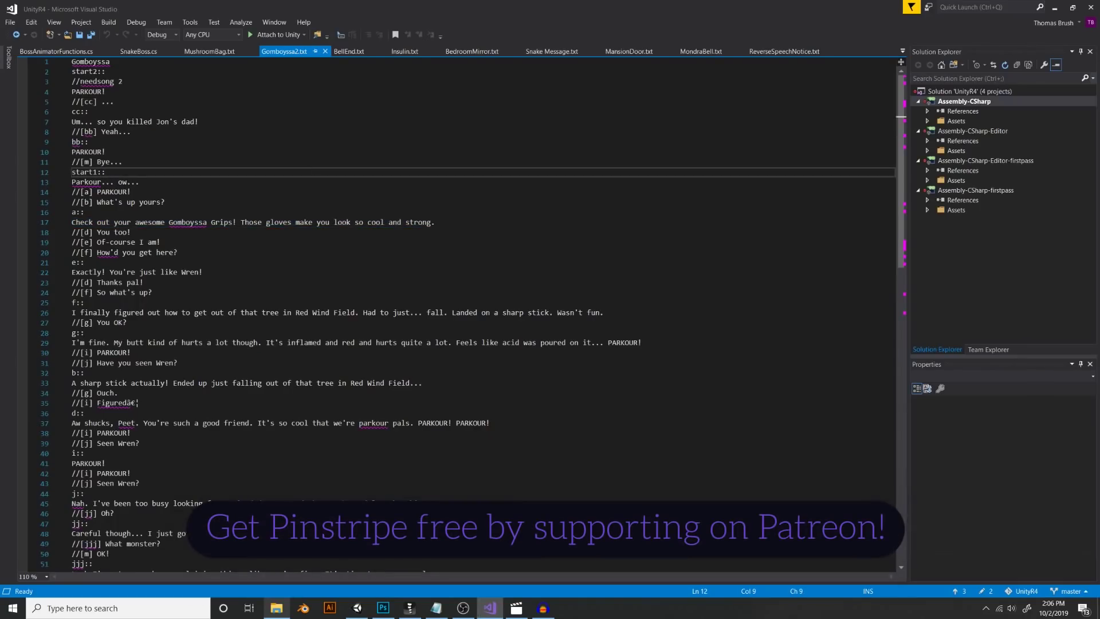
left_click_drag(152, 292, 72, 282)
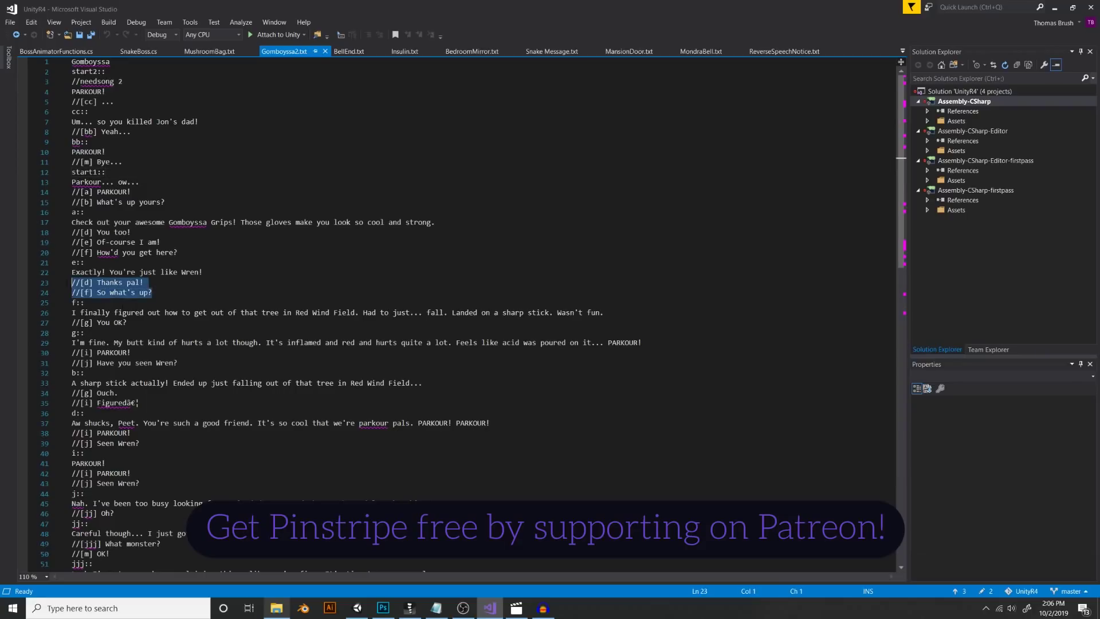
left_click_drag(144, 282, 72, 302)
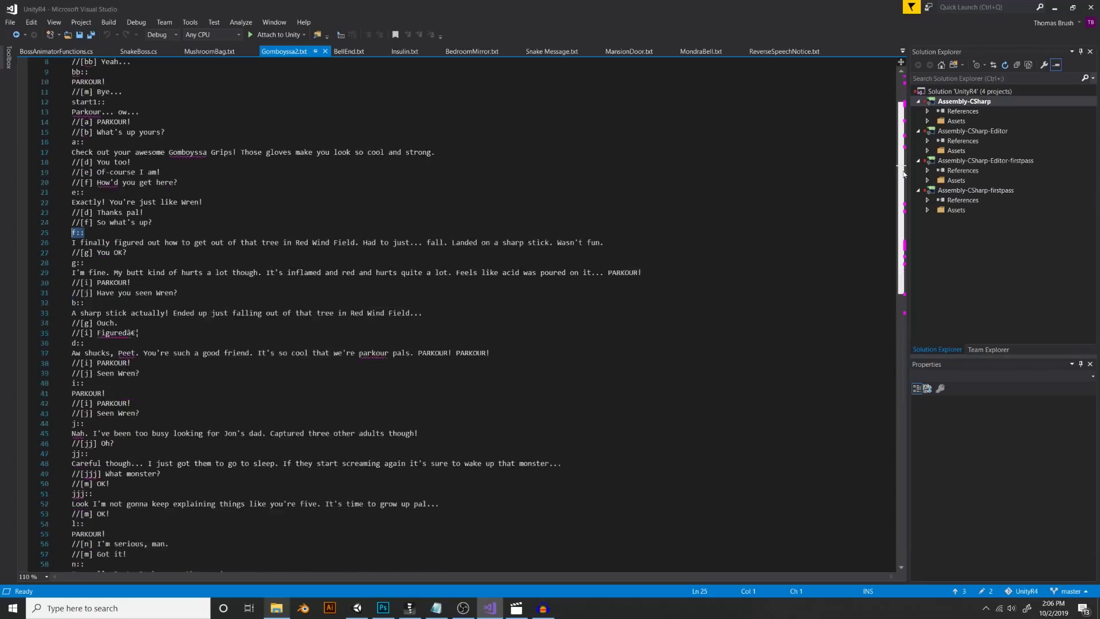
left_click(424, 133)
key("Up")
key("Up")
left_click(47, 93)
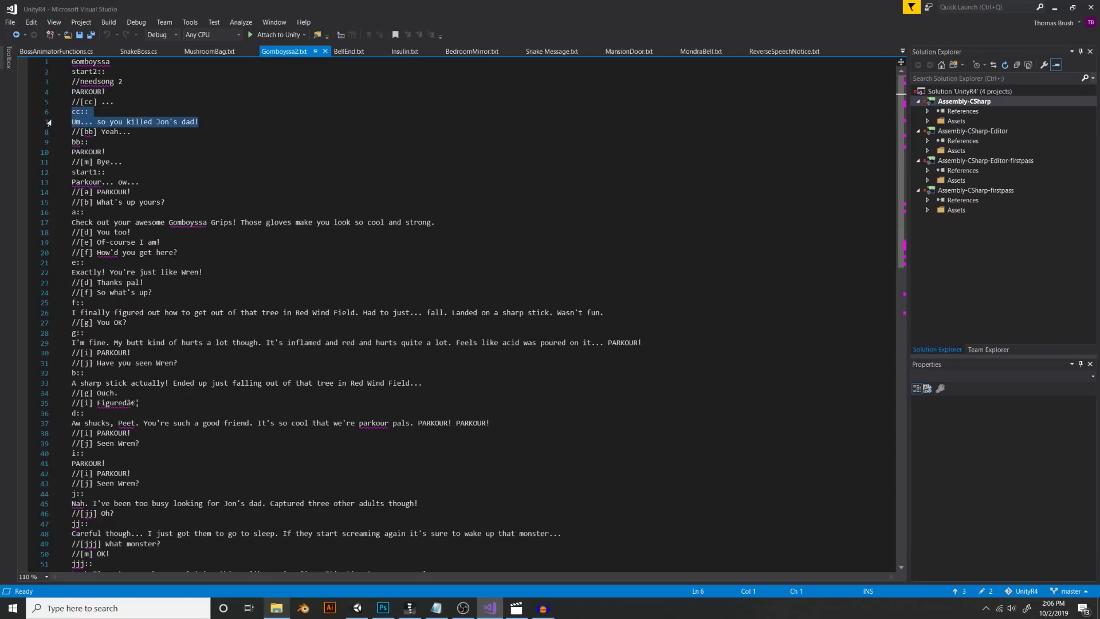
Trace how the [cc] and [bb] replies at the start of the script lead to the cc:: and bb:: sections
left_click_drag(106, 152, 72, 152)
key("Up")
key("Up")
key("Up")
left_click_drag(105, 92, 71, 101)
left_click_drag(89, 141, 72, 132)
left_click(80, 141)
left_click(135, 131)
key("Up")
key("End")
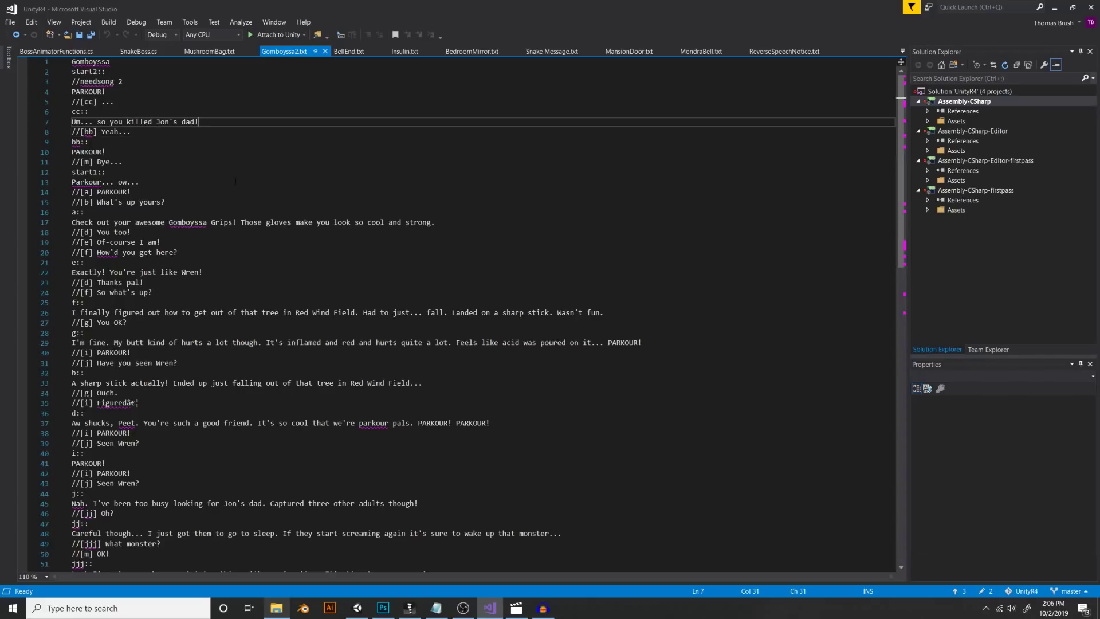
Switch back to Unity, show the Audio Mixer, and enlarge its area and the width of its snapshot and group lists
key("alt+Tab")
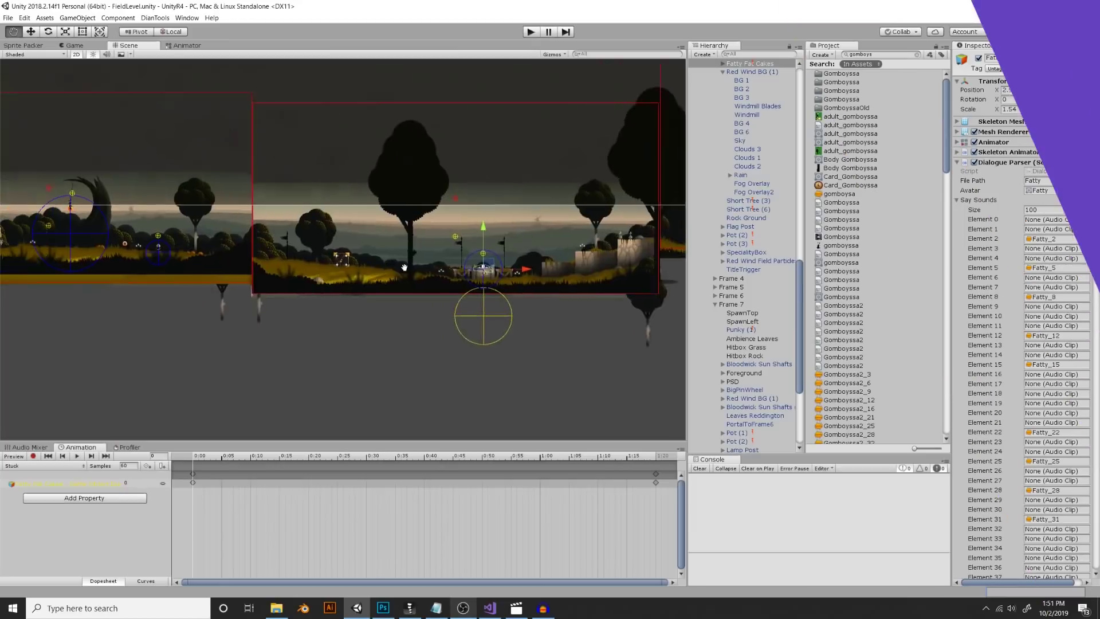
middle_click_drag(404, 249, 432, 248)
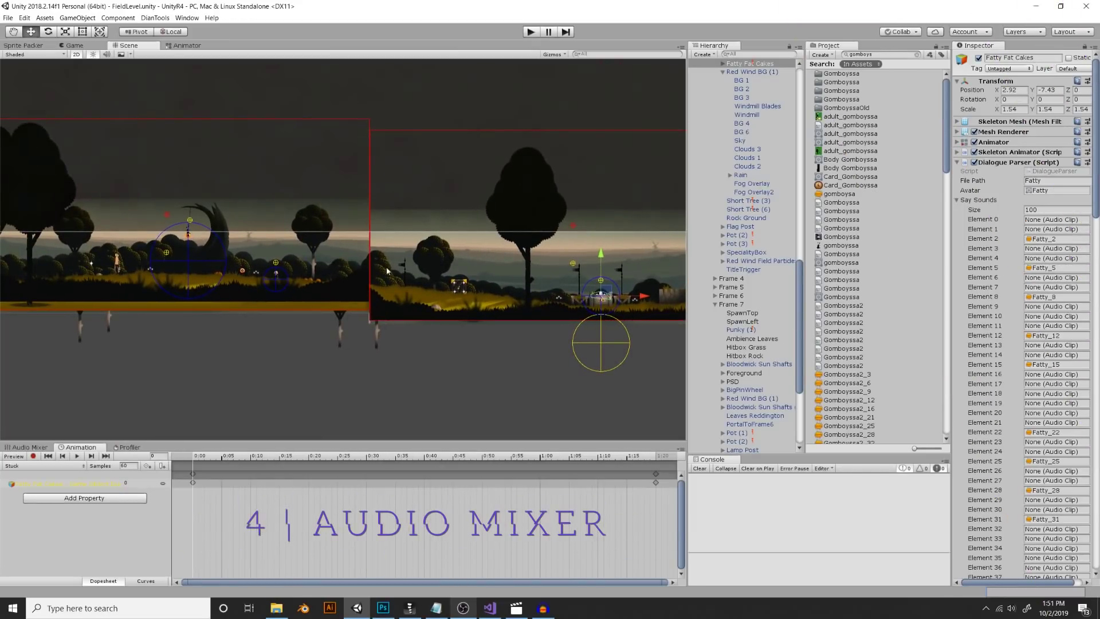
middle_click_drag(363, 267, 411, 272)
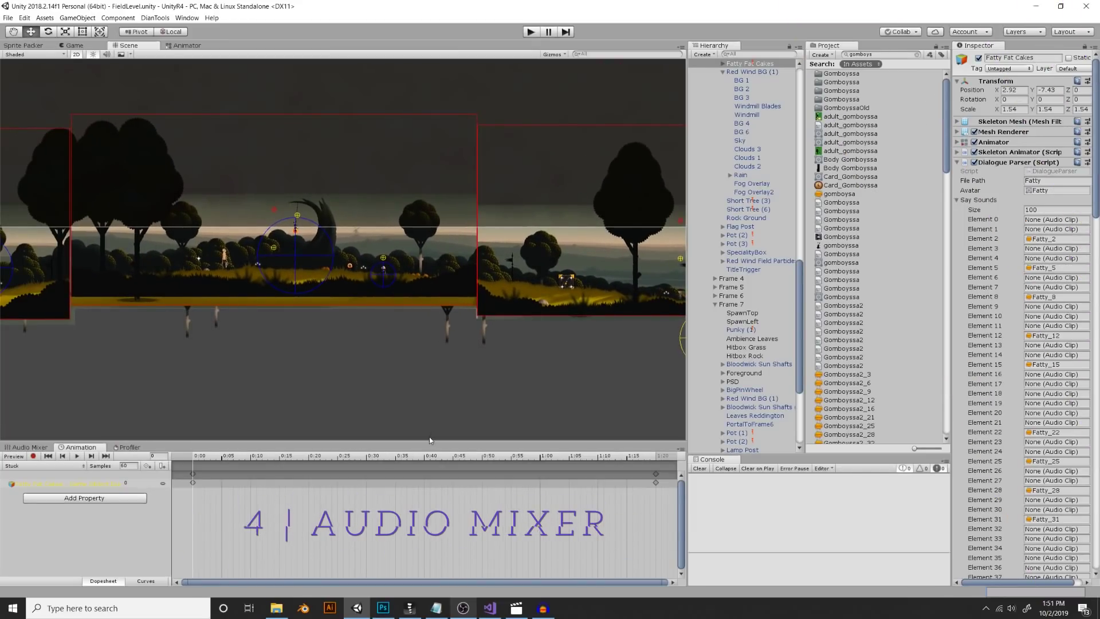
left_click_drag(430, 442, 435, 374)
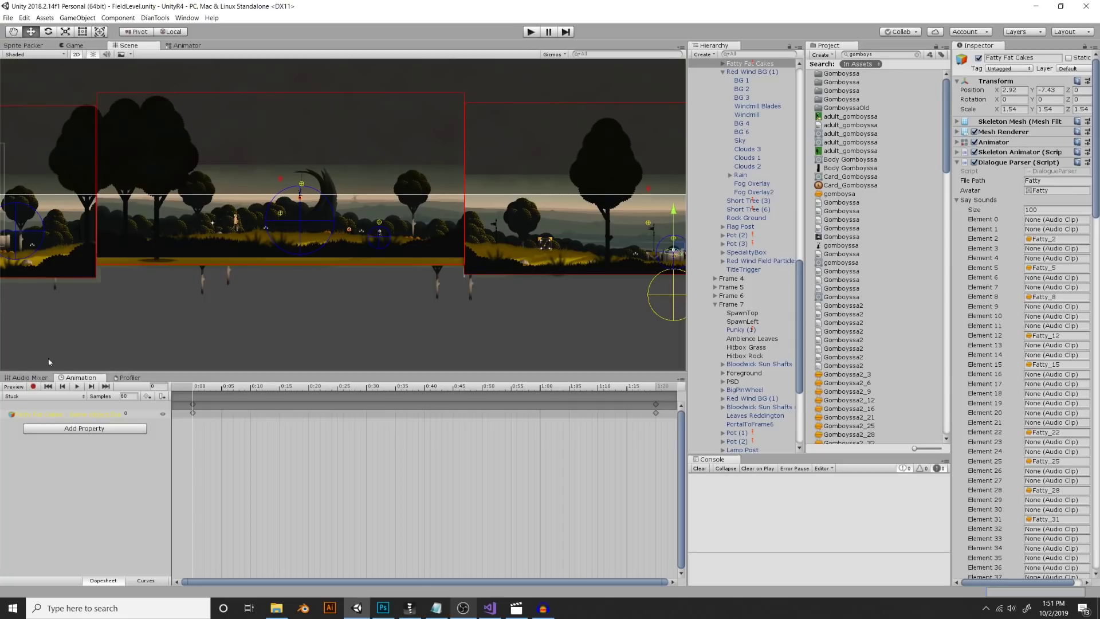
left_click(25, 377)
left_click_drag(353, 374, 312, 314)
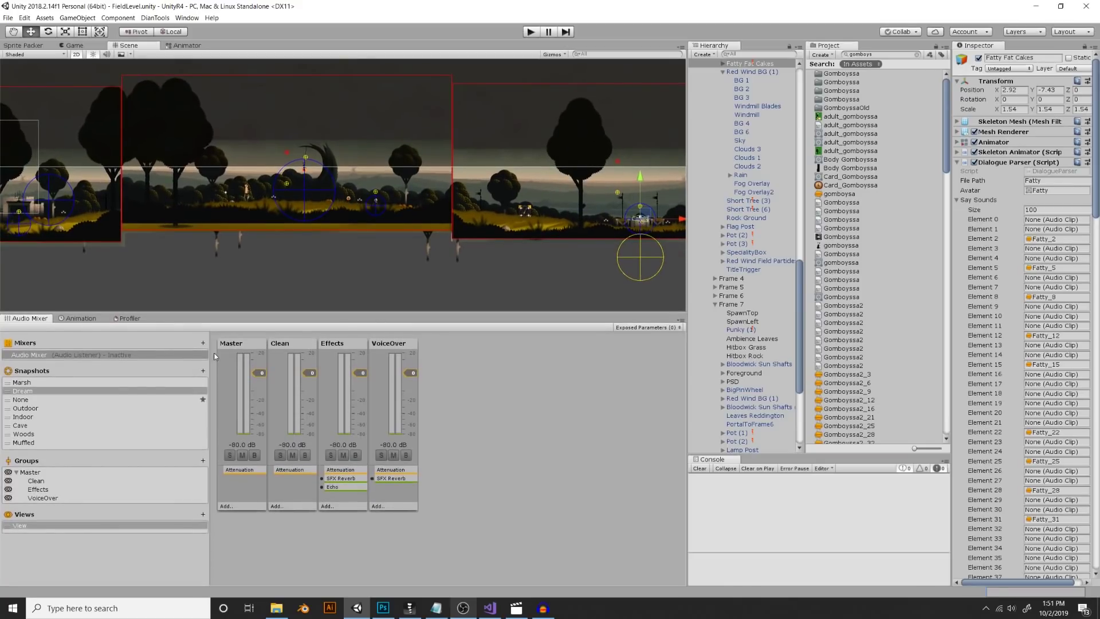
left_click_drag(210, 360, 395, 360)
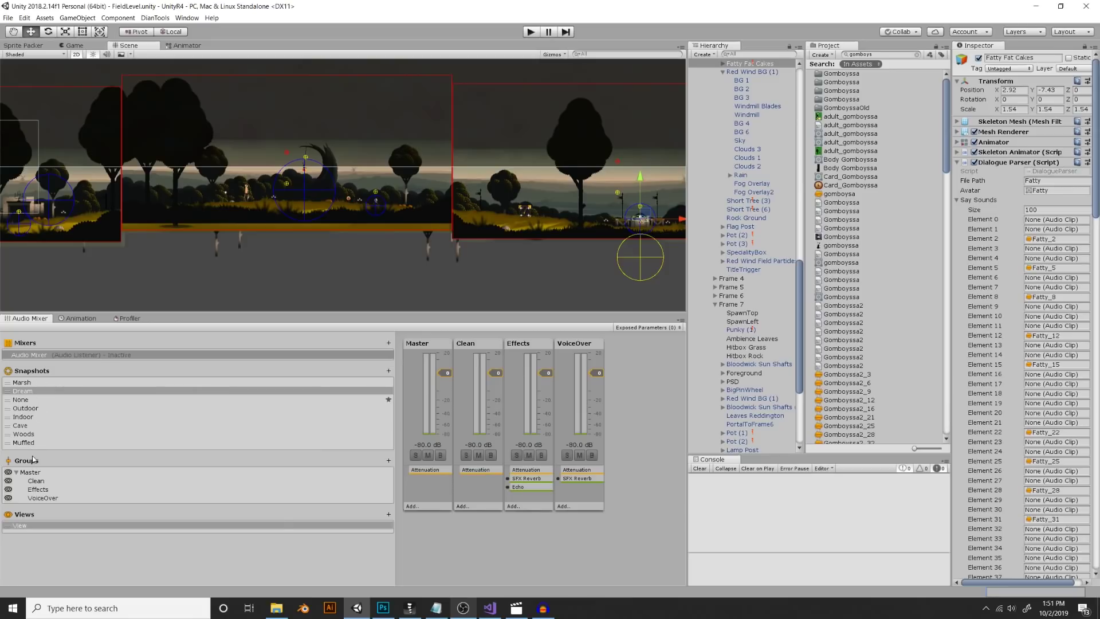
Select the mixer's Outdoor snapshot and check the Snapshot assigned in the FieldLevel object's Scene Handler
mouse_move(33, 459)
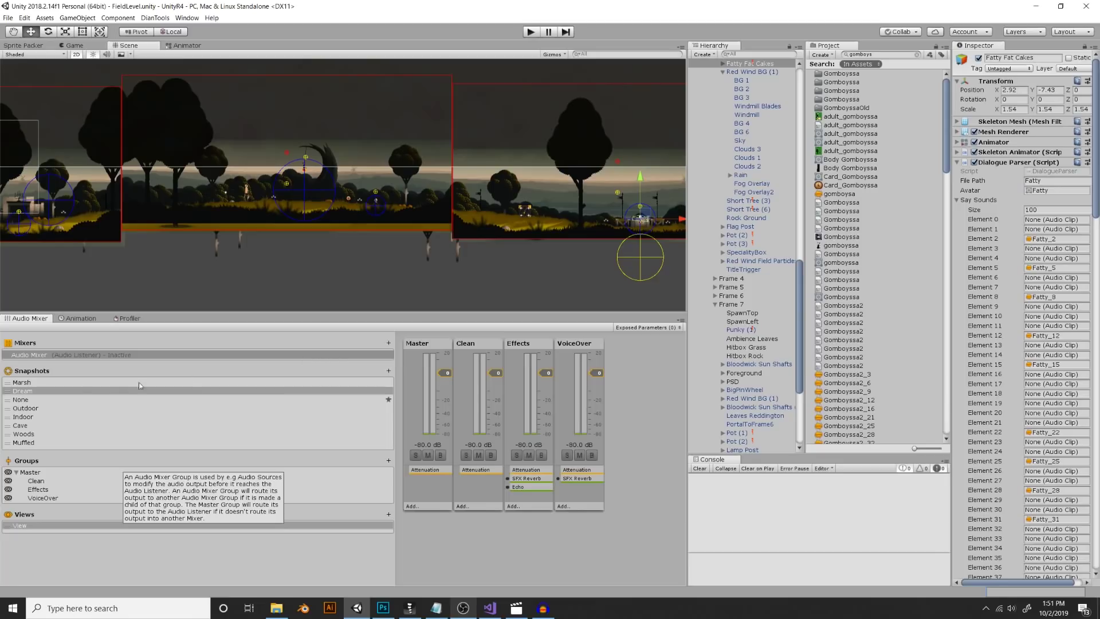
left_click(49, 408)
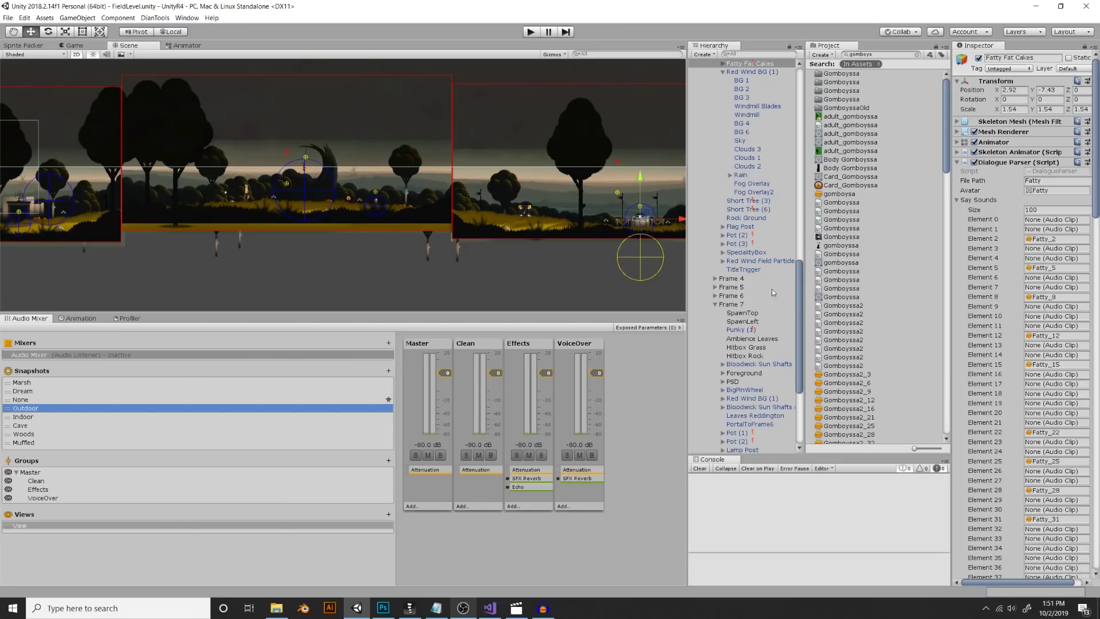
scroll(739, 171, "up", 10)
left_click(737, 72)
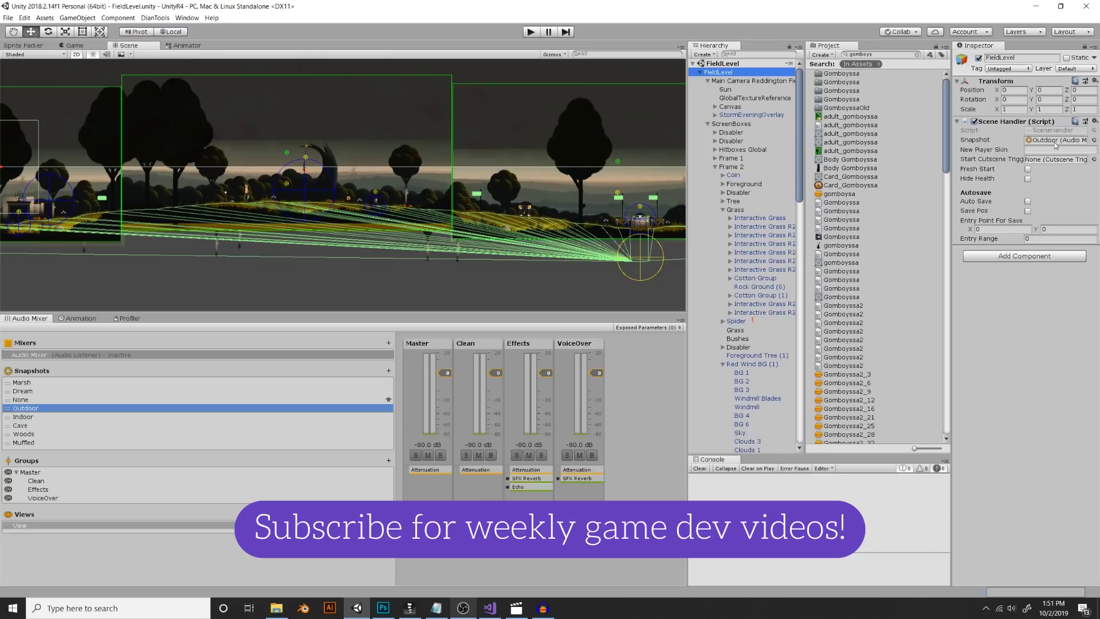
left_click(30, 411)
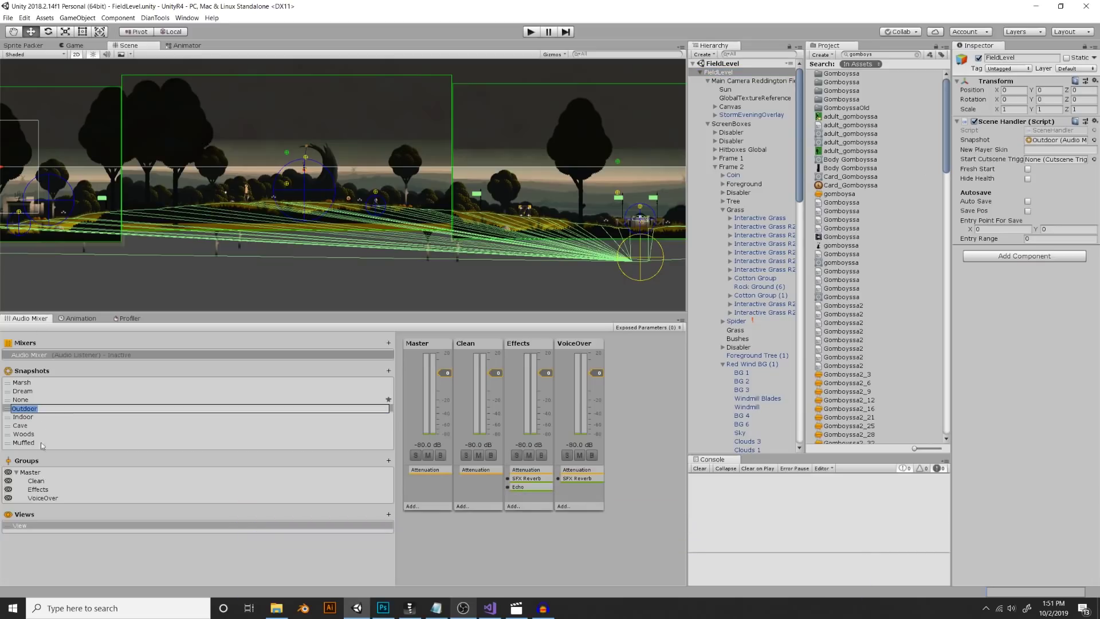
key("Return")
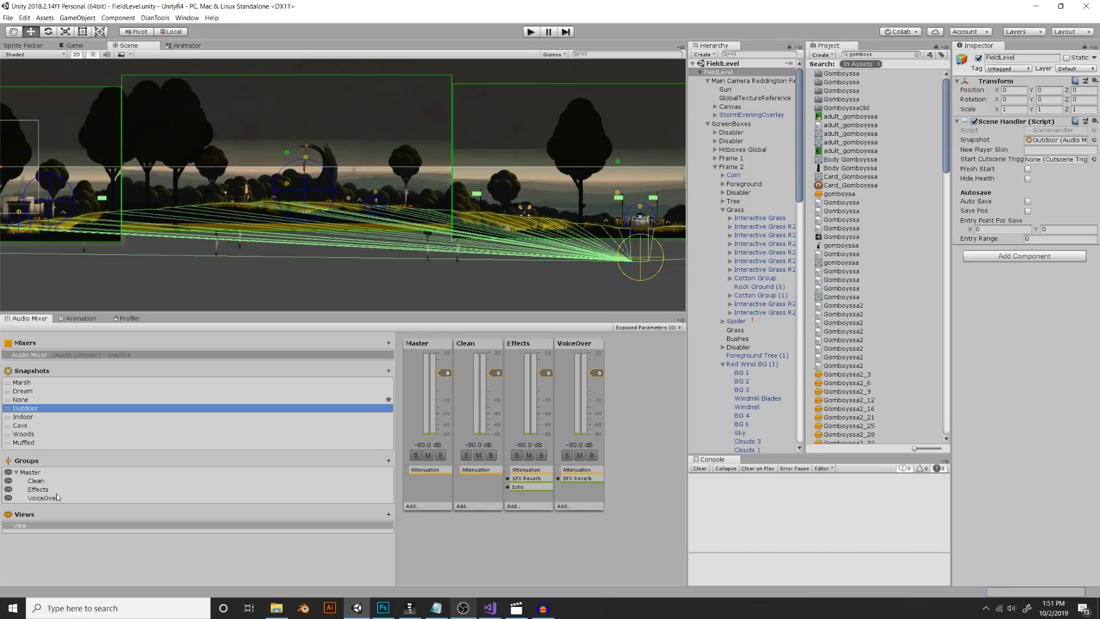
Select the Cave snapshot and inspect the audio effects on the VoiceOver, Clean and Effects groups
left_click(32, 429)
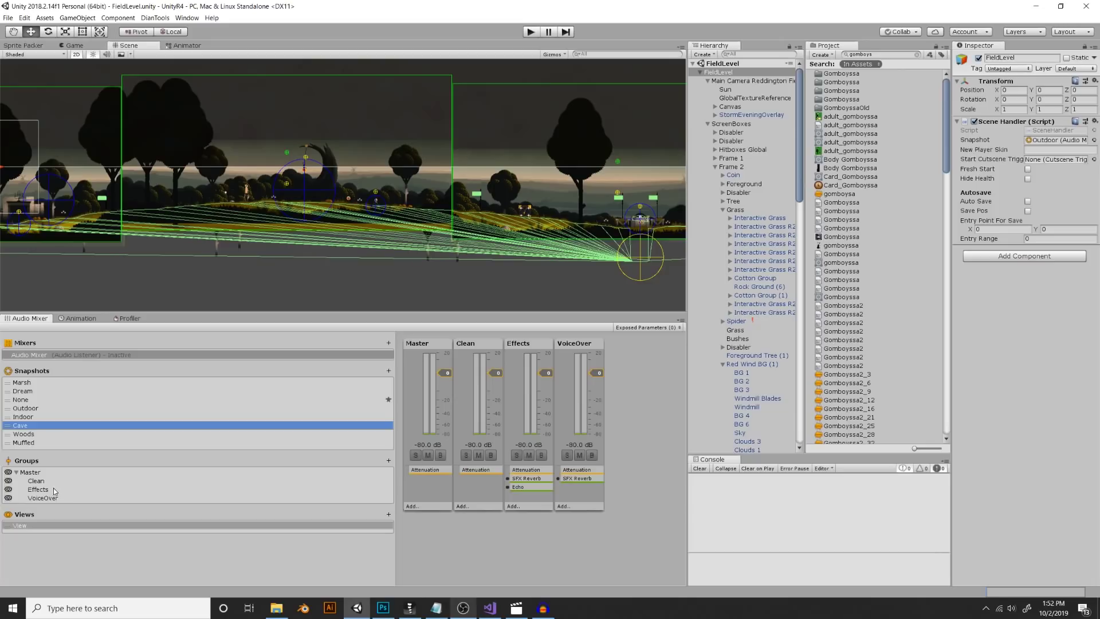
mouse_move(57, 460)
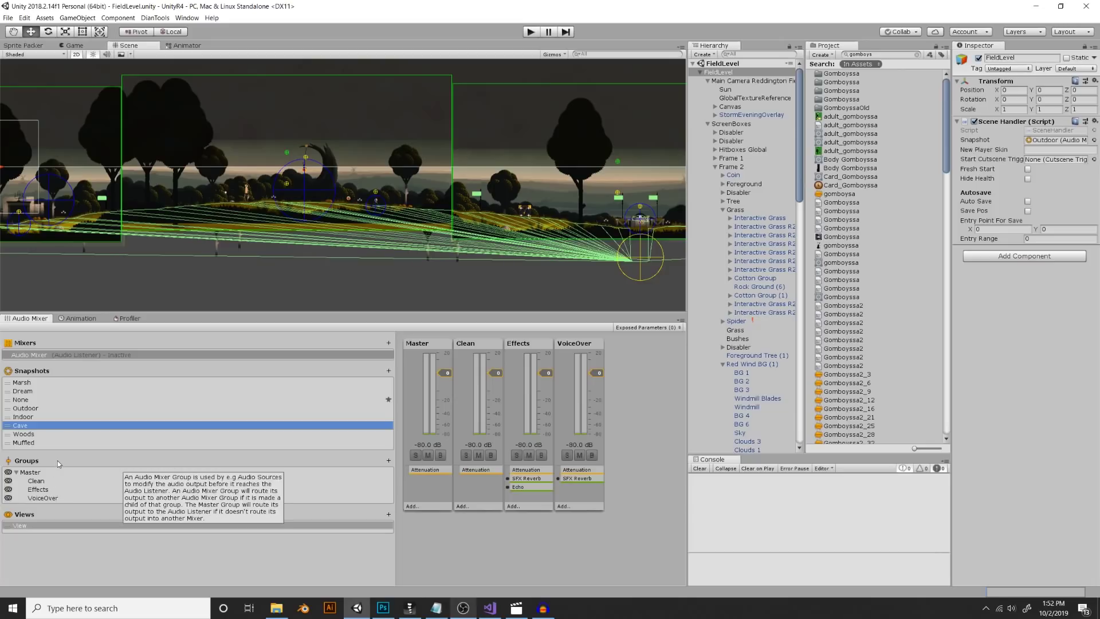
left_click(45, 498)
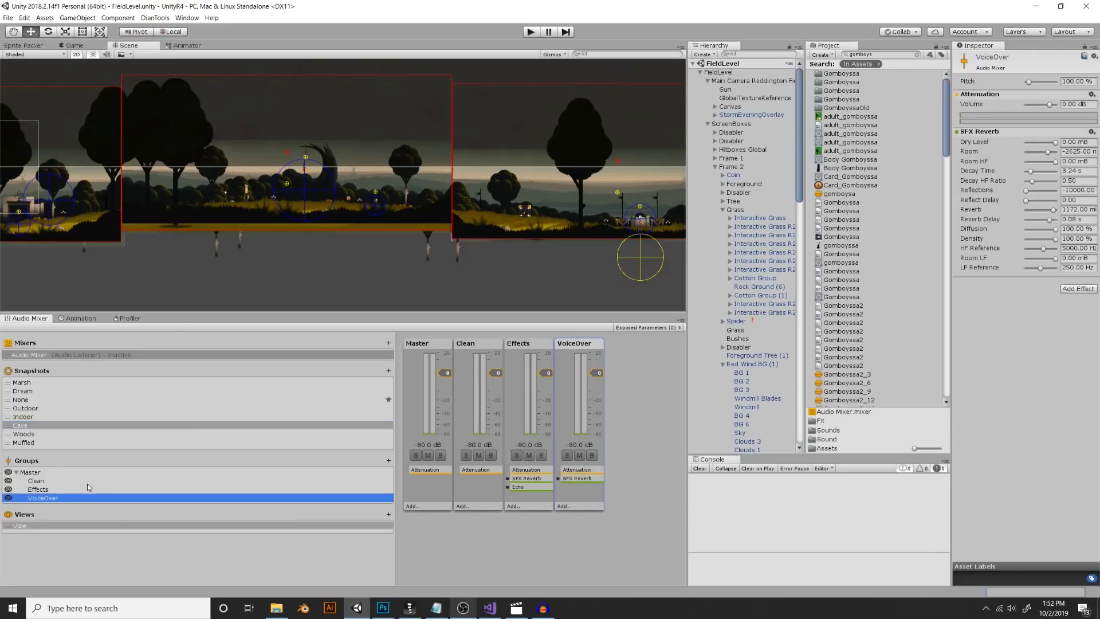
left_click(38, 481)
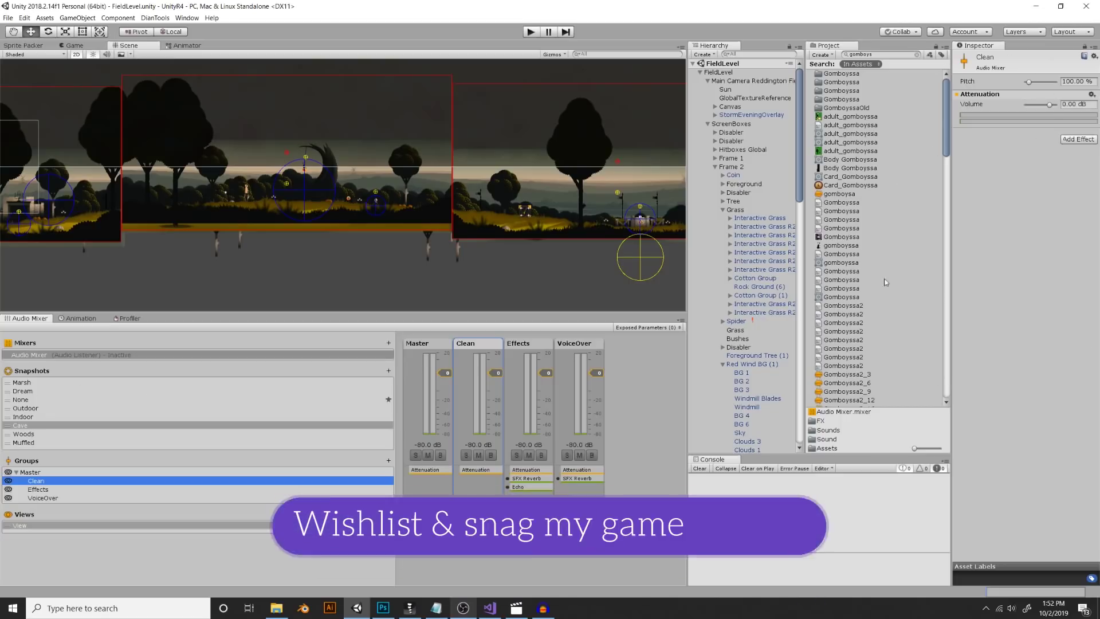
left_click(43, 491)
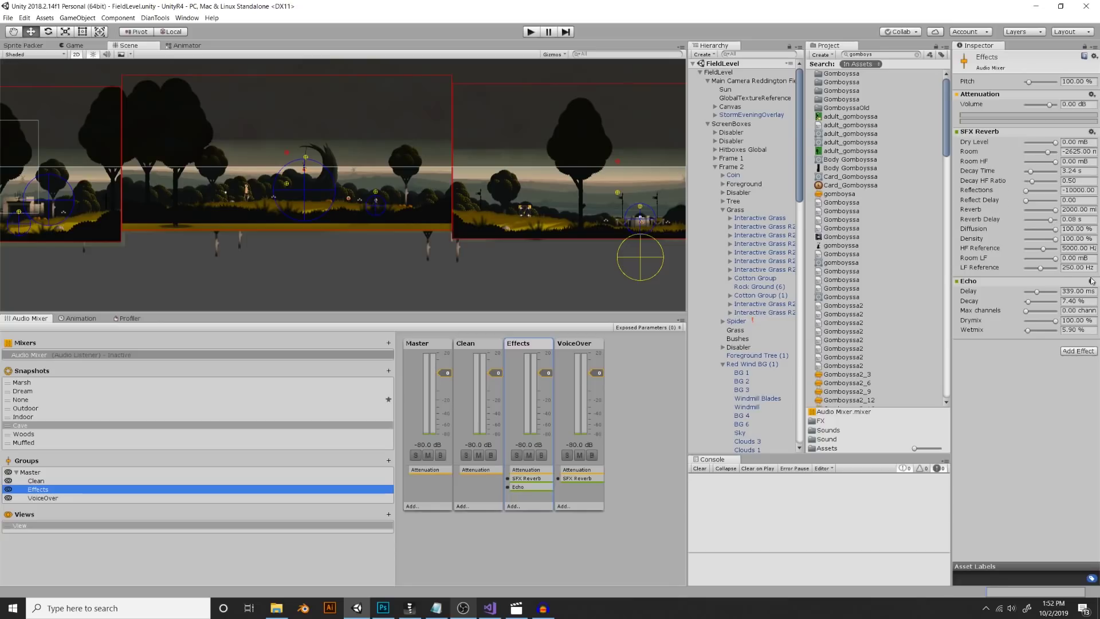
Inspect the Cave snapshot's VoiceOver and Effects groups, and compare the Effects reverb and echo settings under the Woods, Indoor, Dream and Marsh snapshots
left_click(43, 498)
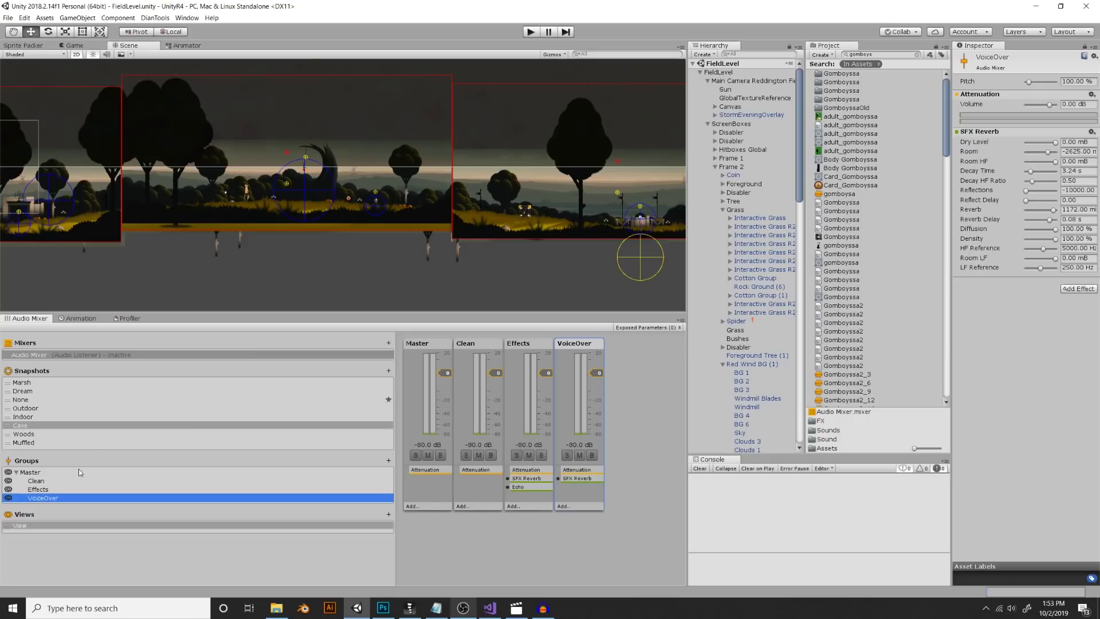
left_click(51, 490)
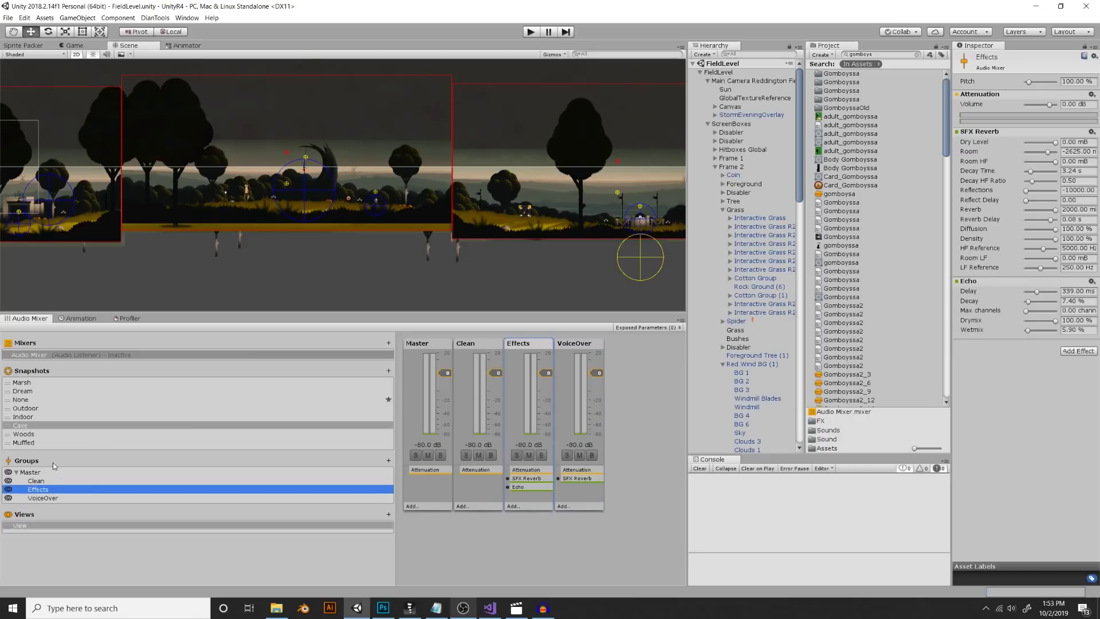
left_click(34, 434)
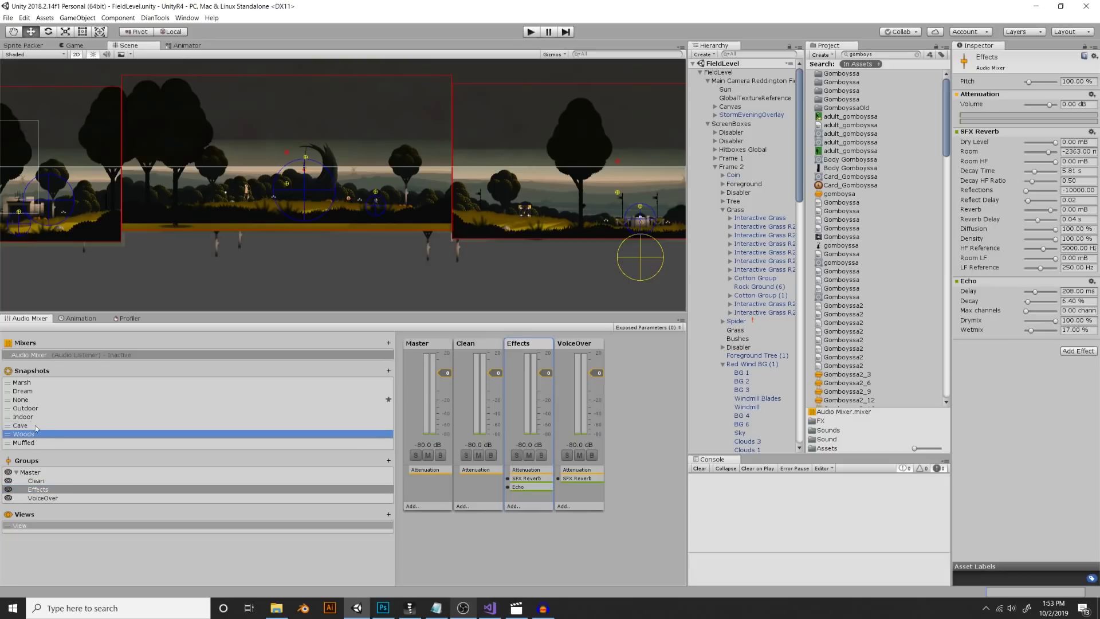
left_click(33, 418)
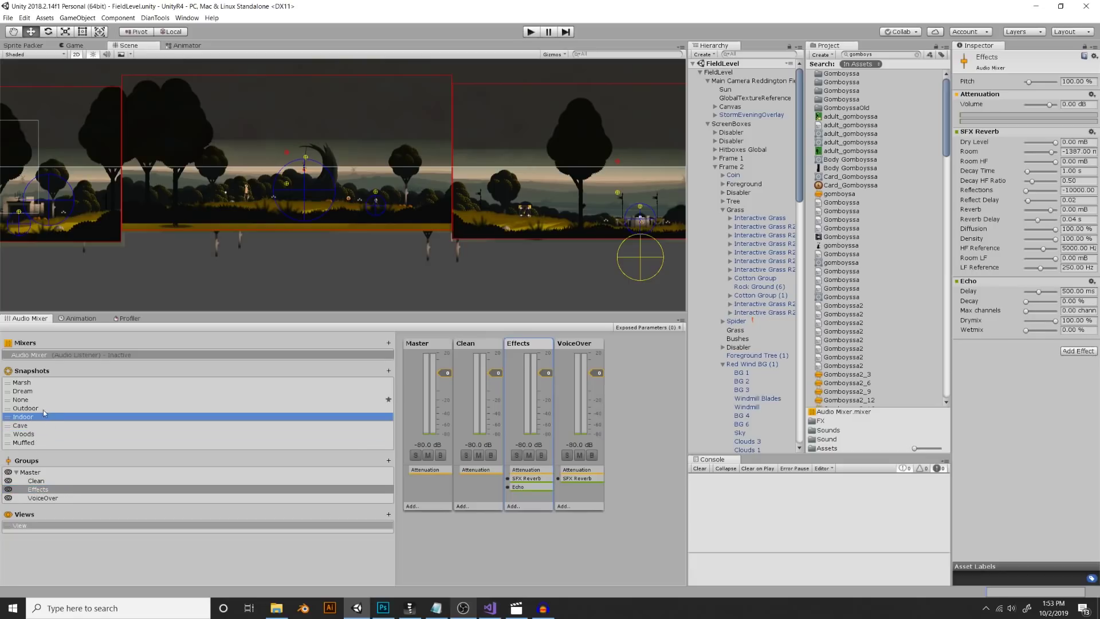
left_click(39, 392)
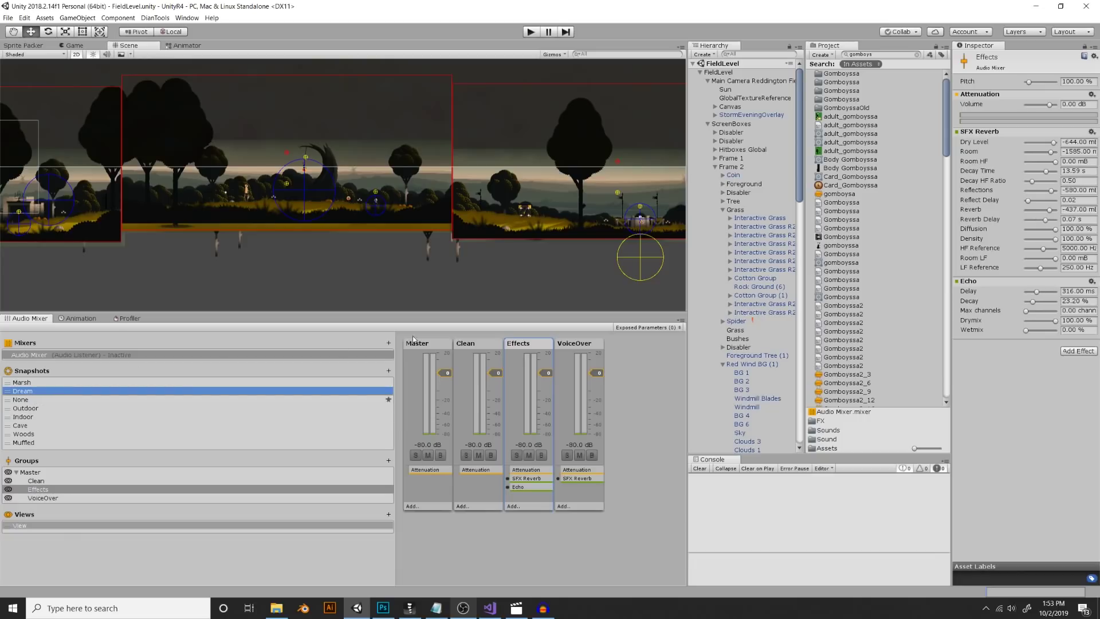
left_click(75, 383)
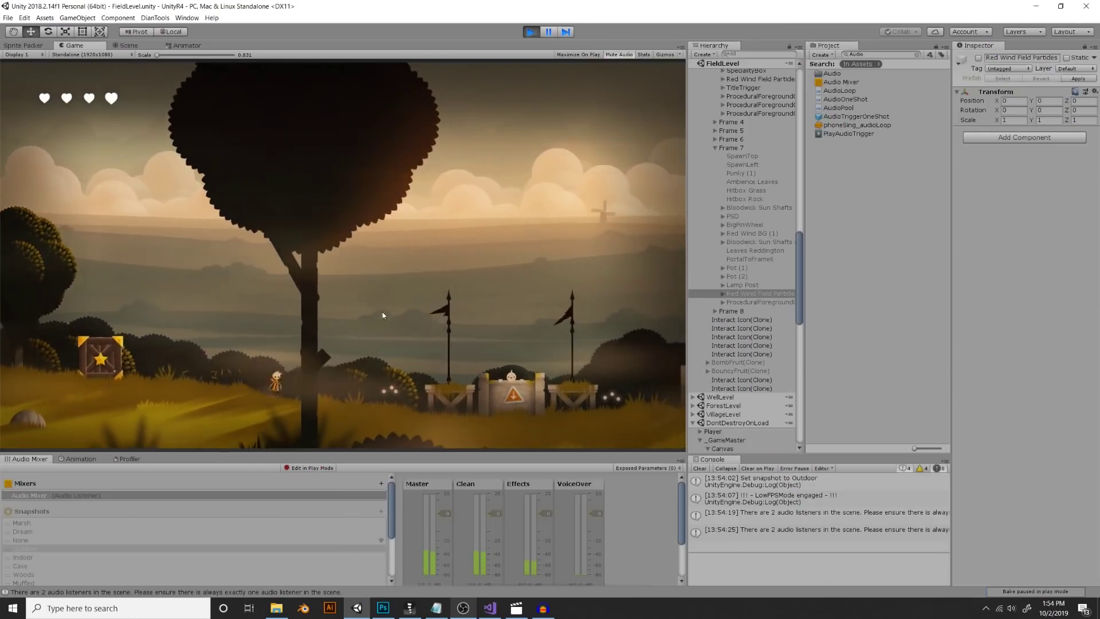
In the running game, jump the character onto the star crate, run past it, and return toward the tree to hear the movement sounds
key("Right")
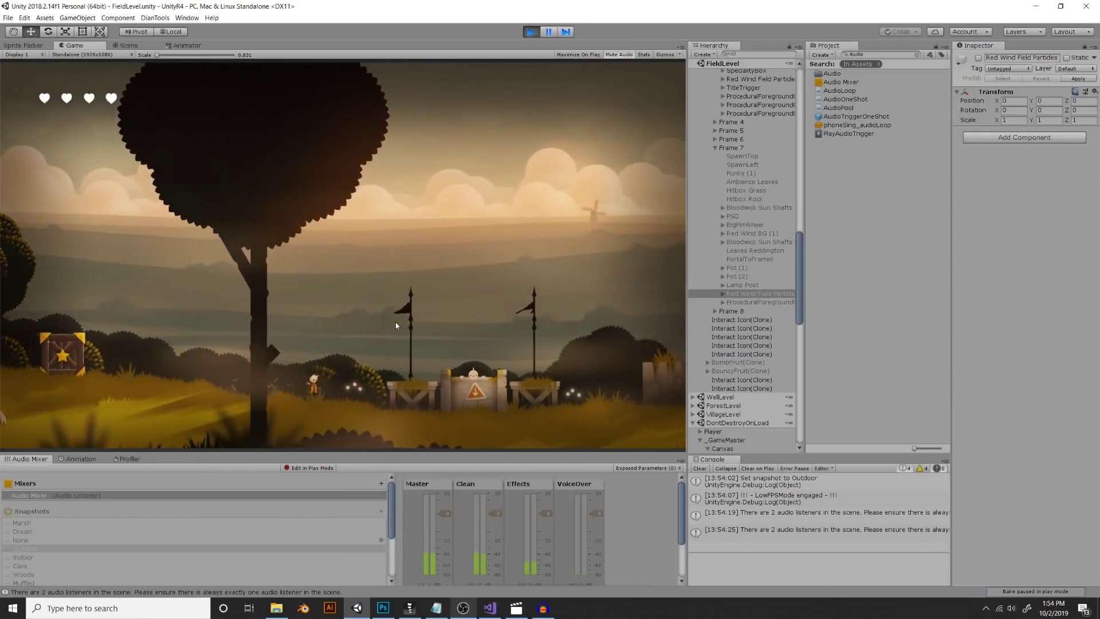
key("space")
key("Left")
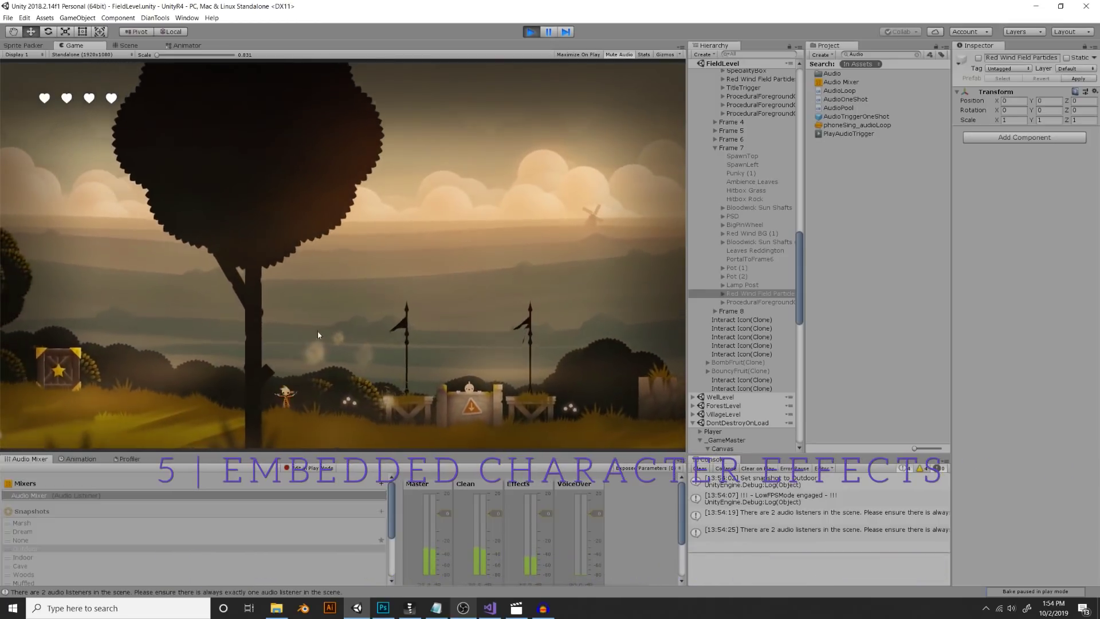
key("Left")
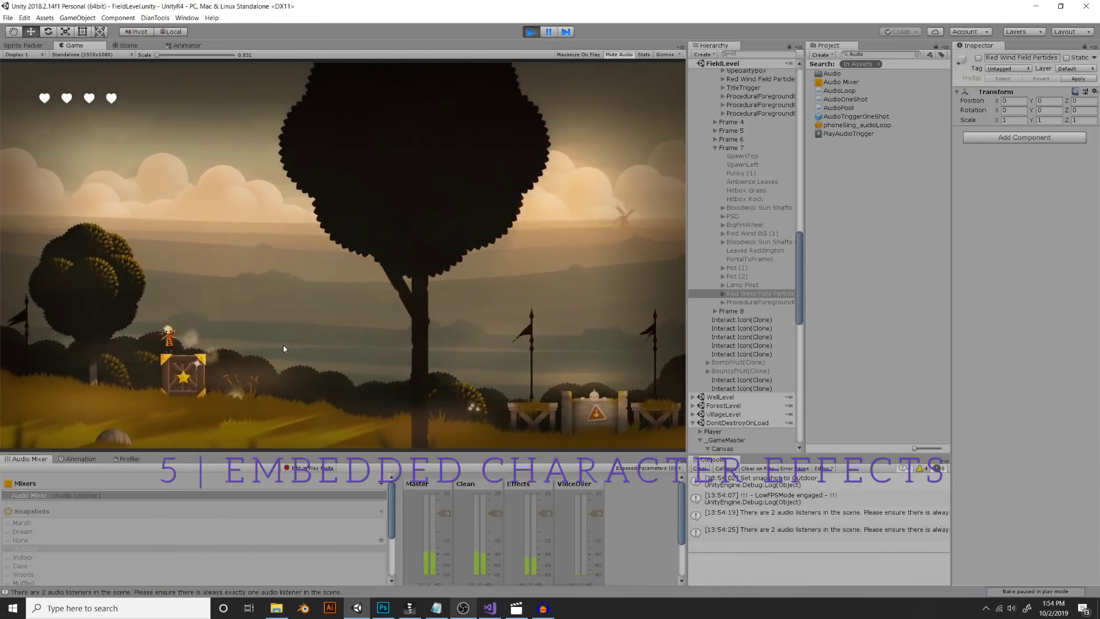
key("Left")
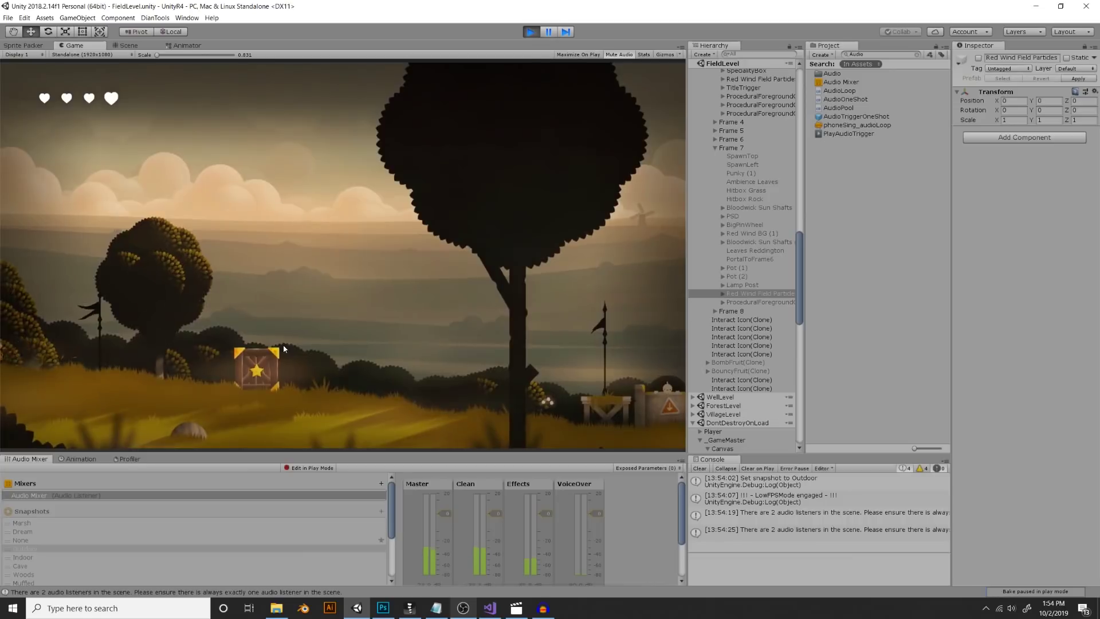
key("Right")
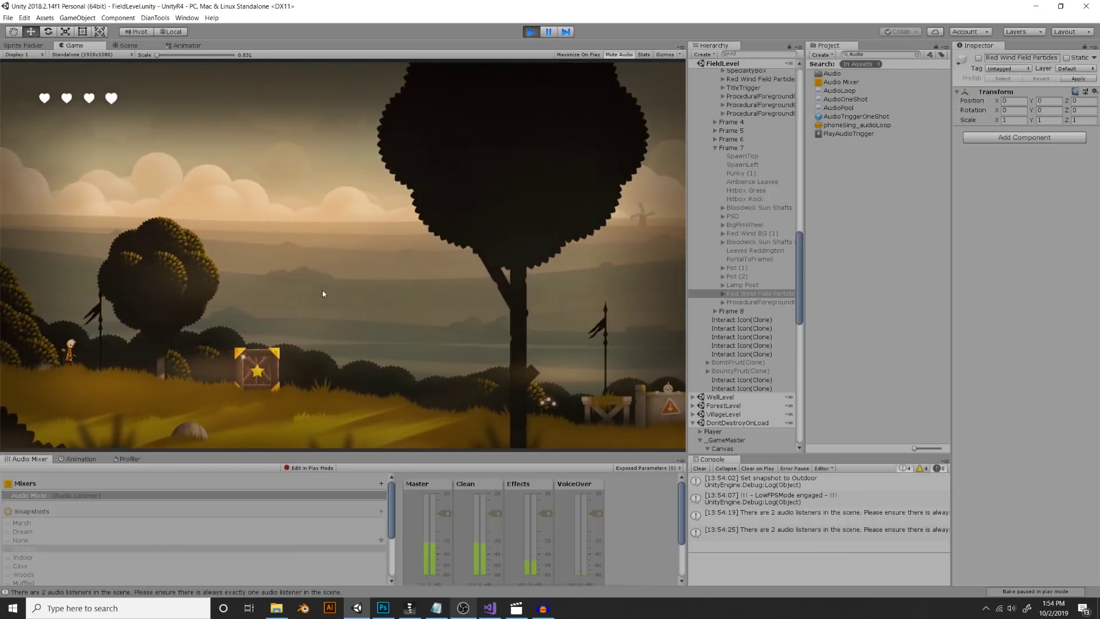
key("Right")
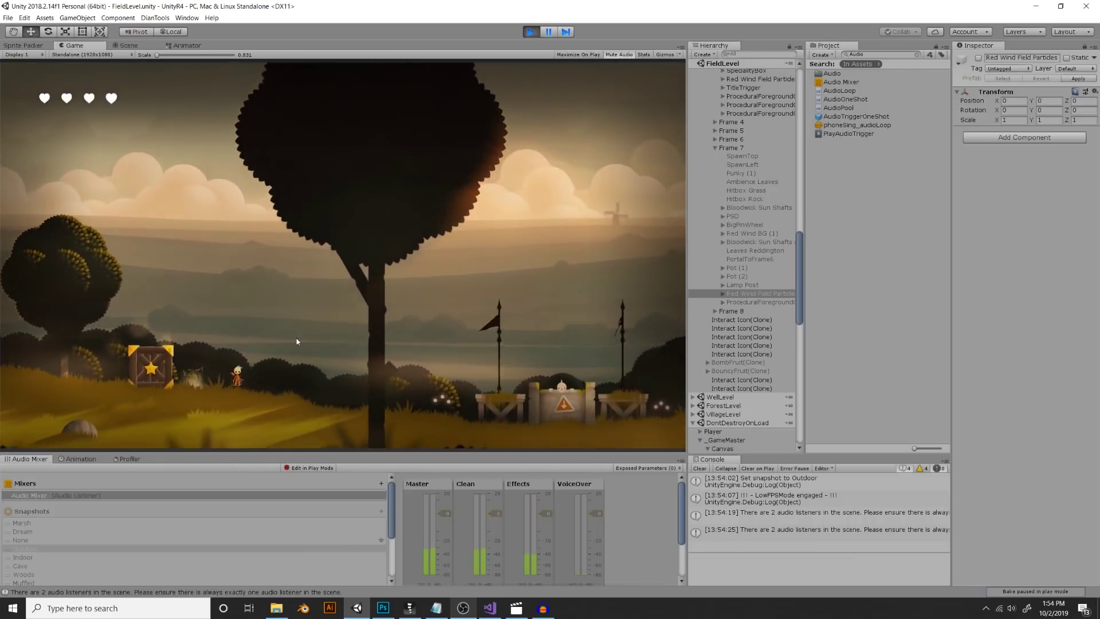
Run the character back and forth between the star crate and the tree to demonstrate the footstep sounds
key("Left")
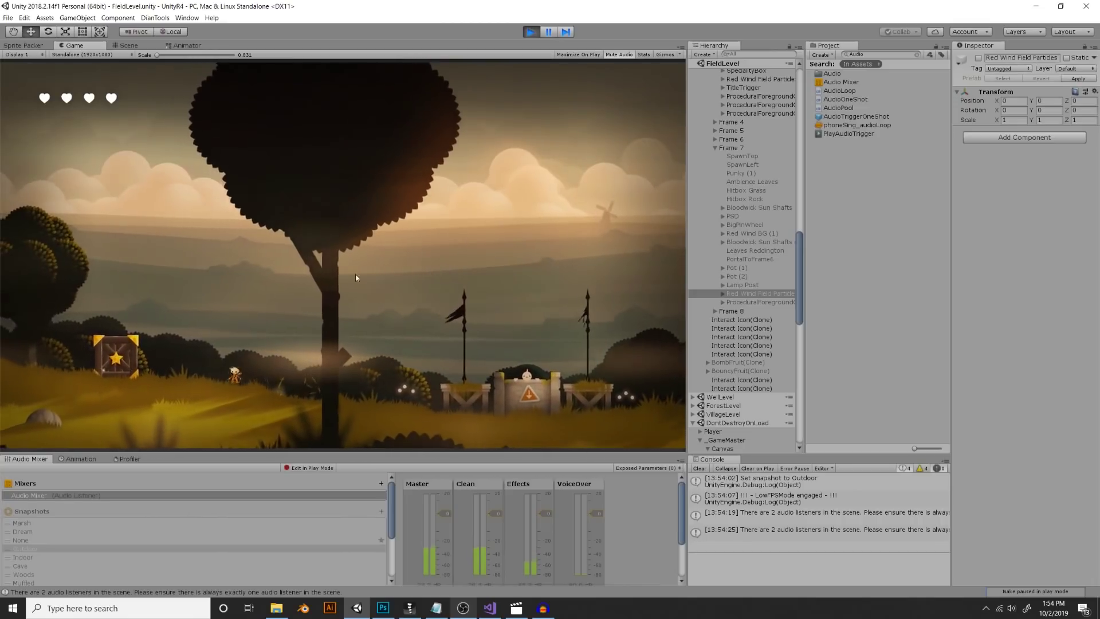
key("Right")
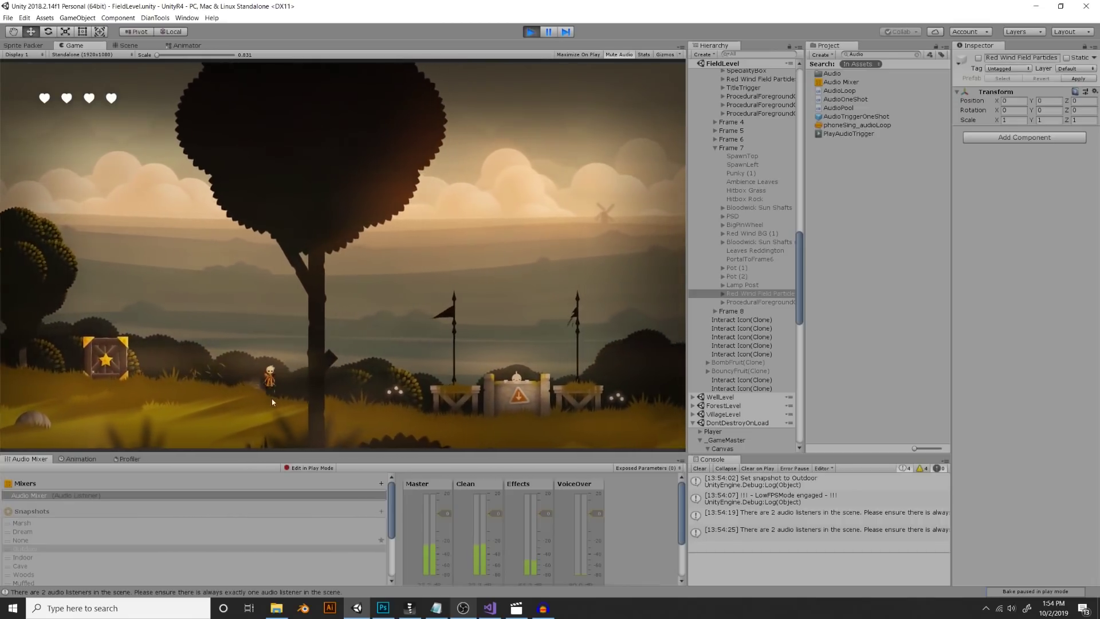
key("Left")
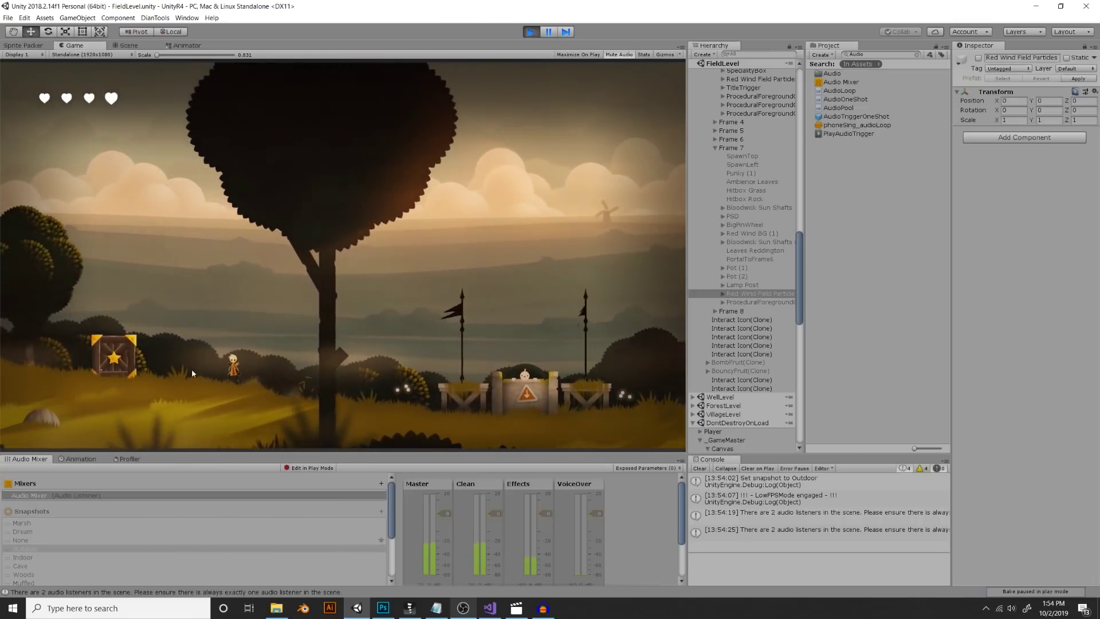
key("Right")
key("Right")
key("Left")
key("Right")
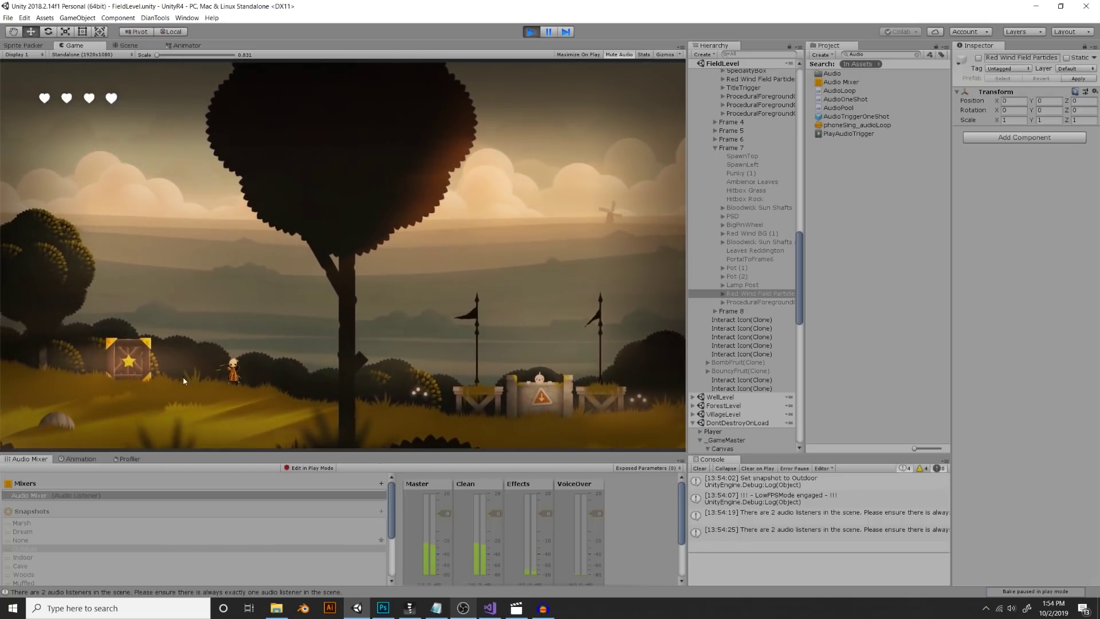
key("Right")
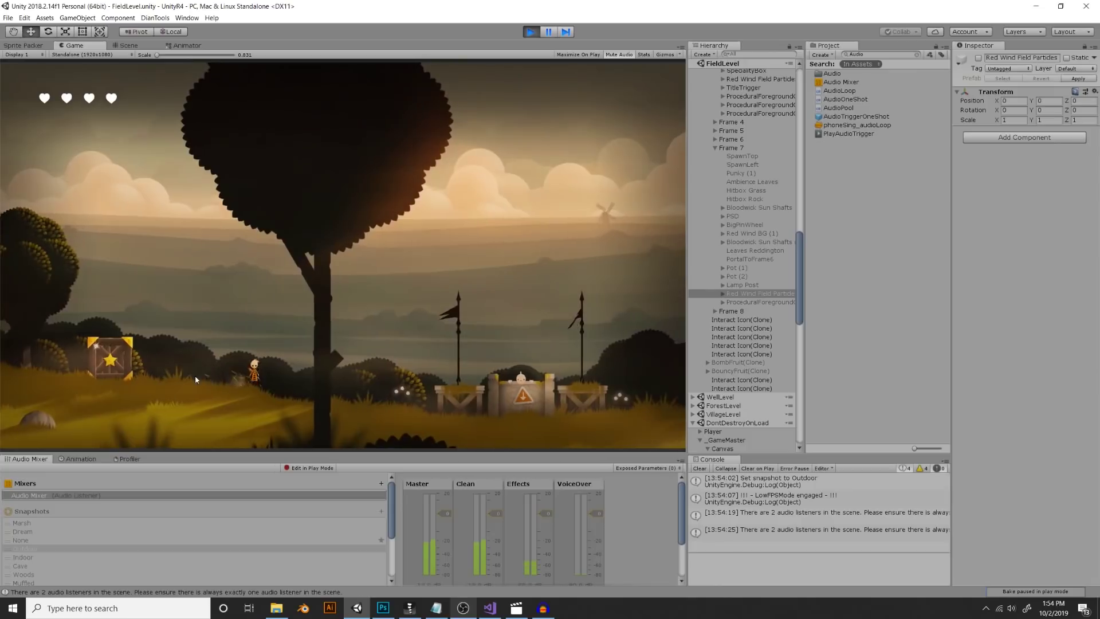
key("Left")
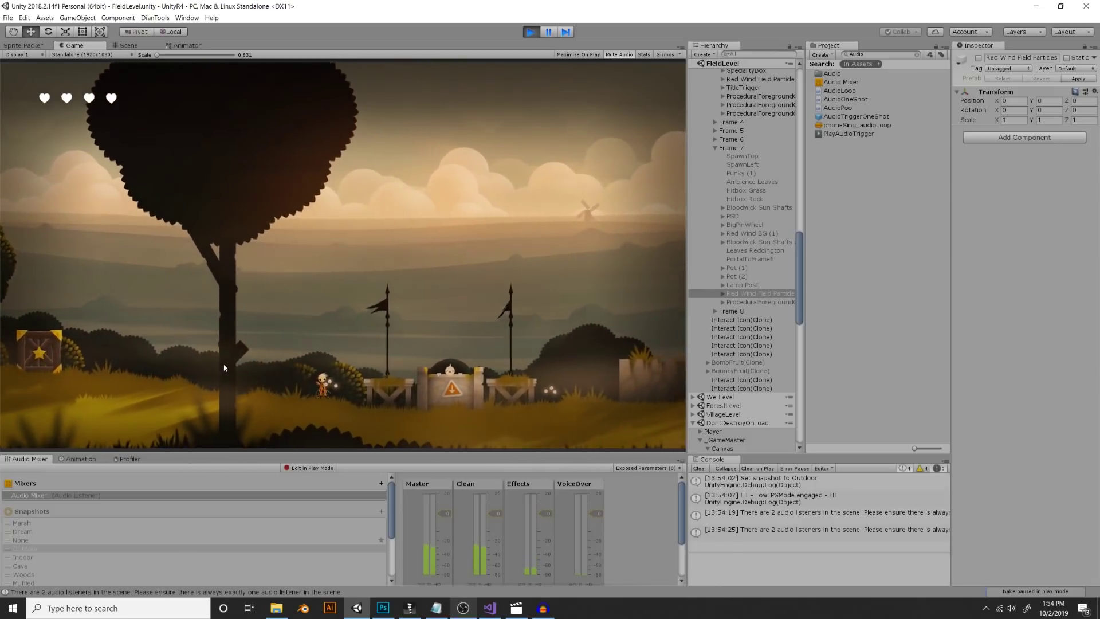
key("Left")
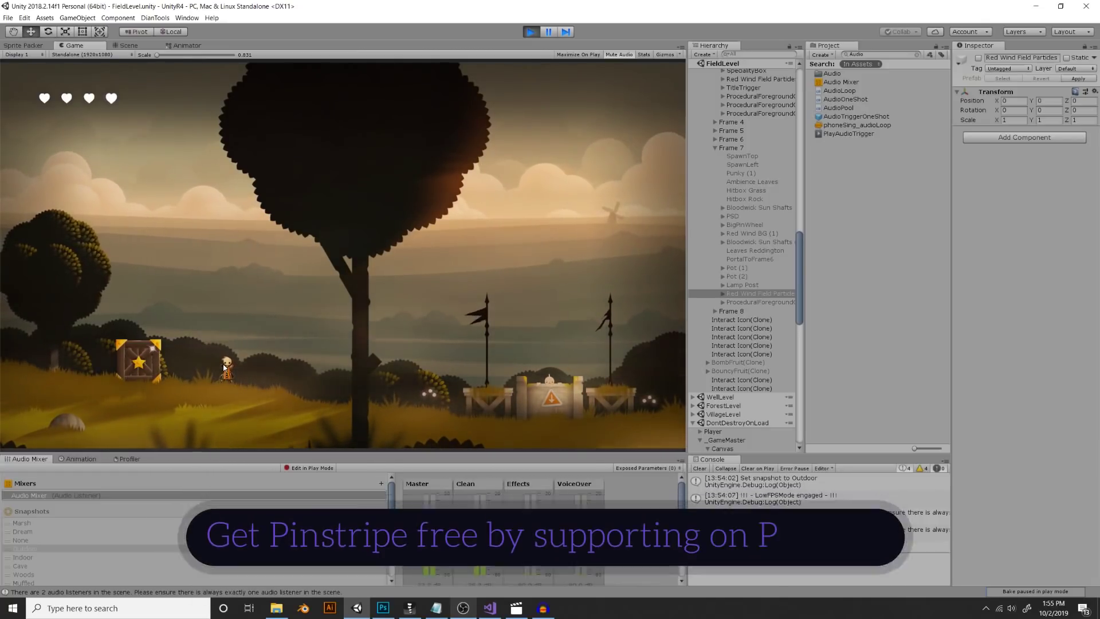
key("Right")
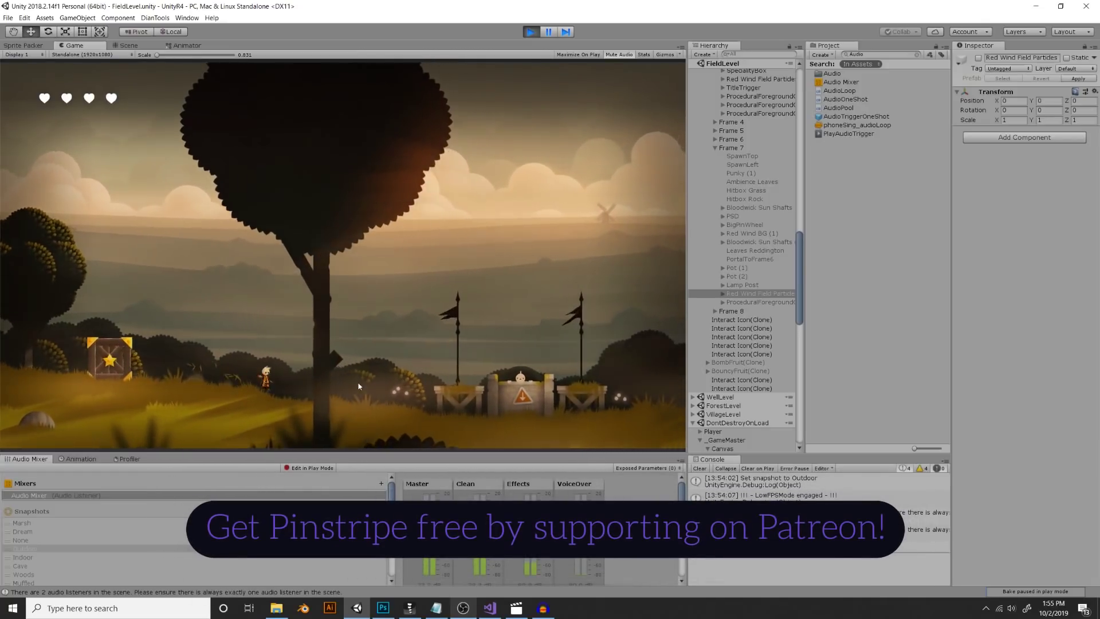
key("Left")
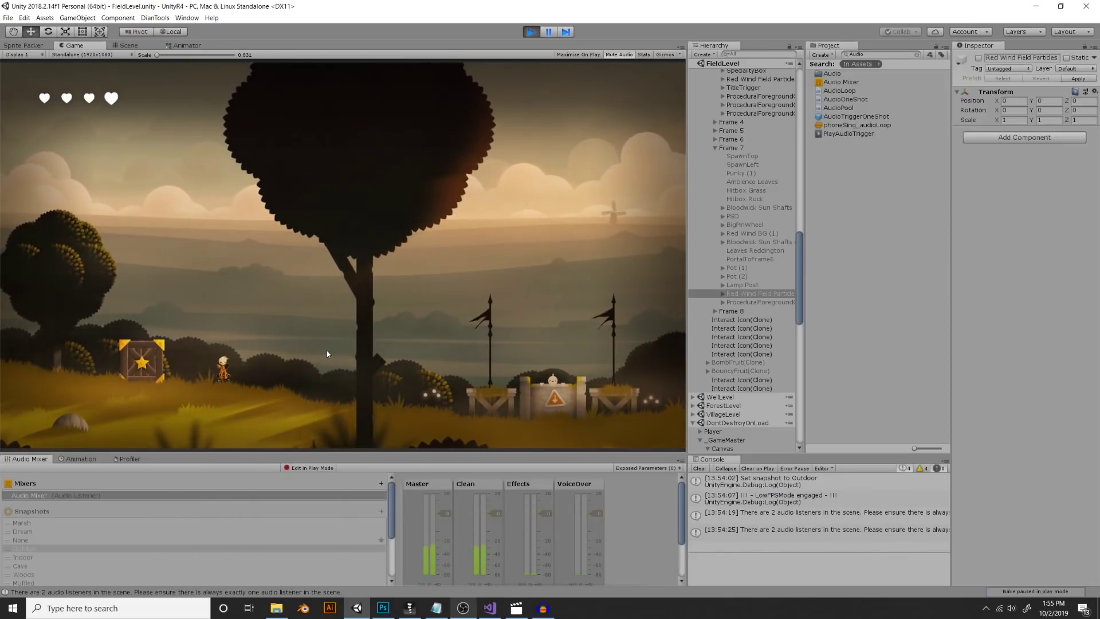
key("Right")
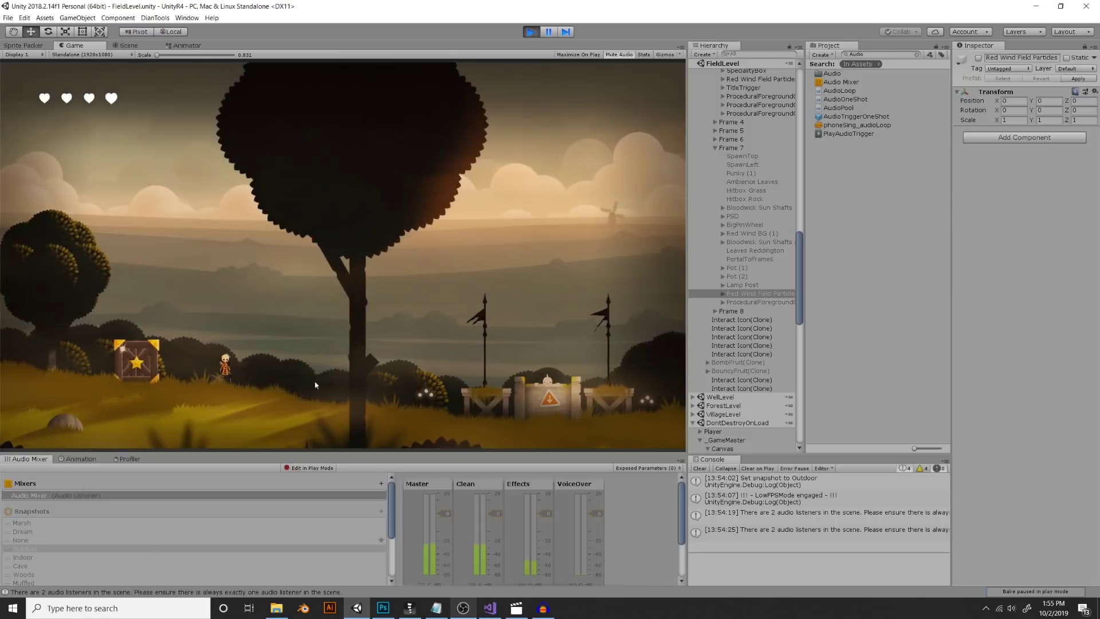
Make the character jump near the star crate to demonstrate the jump and landing sounds
key("space")
key("Left")
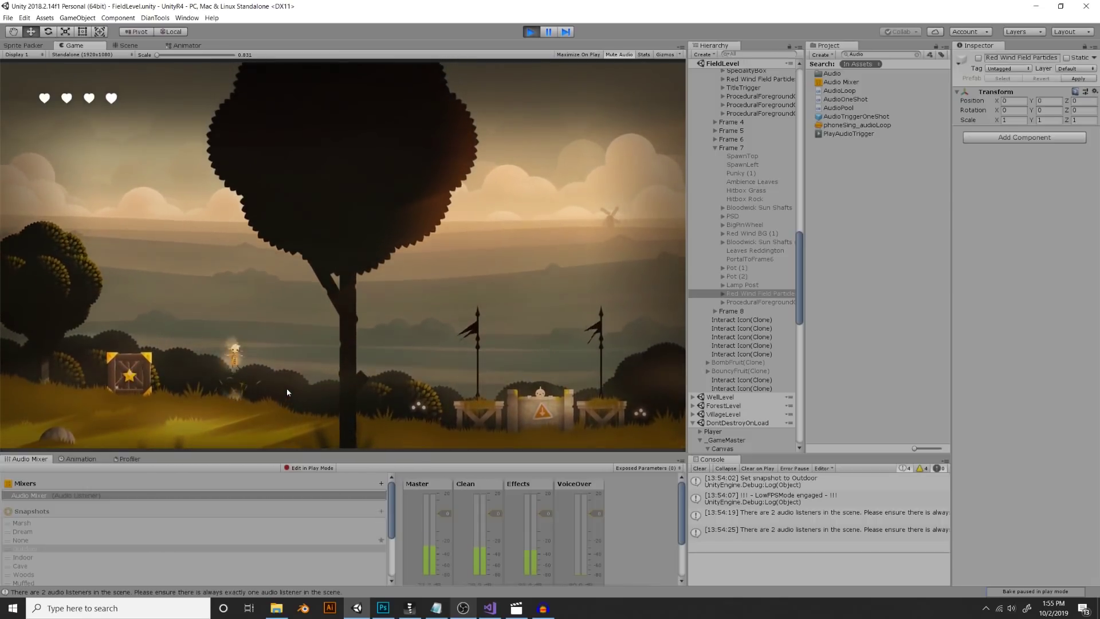
key("Right")
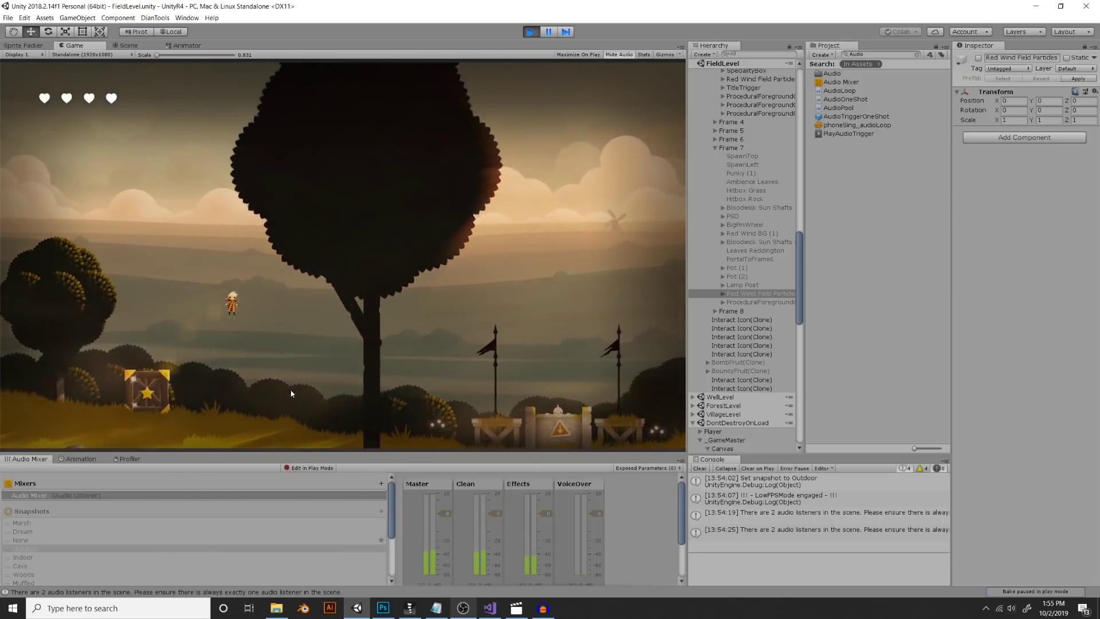
Run the character repeatedly from beside the star crate past the tree and back, showing footsteps in sync with the run animation
key("Left")
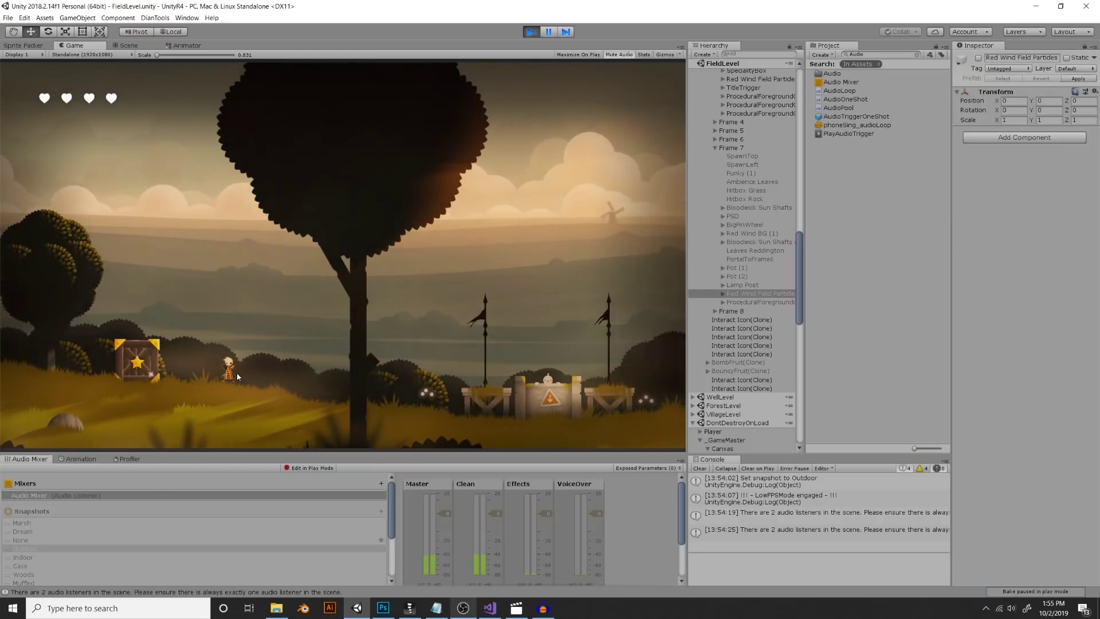
key("Right")
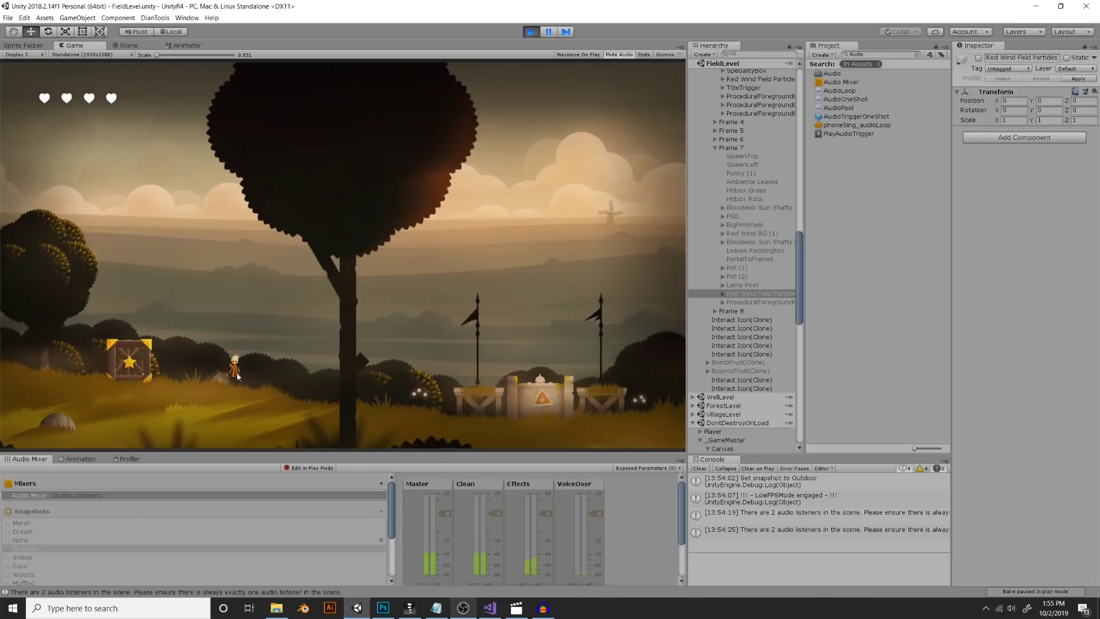
key("Left")
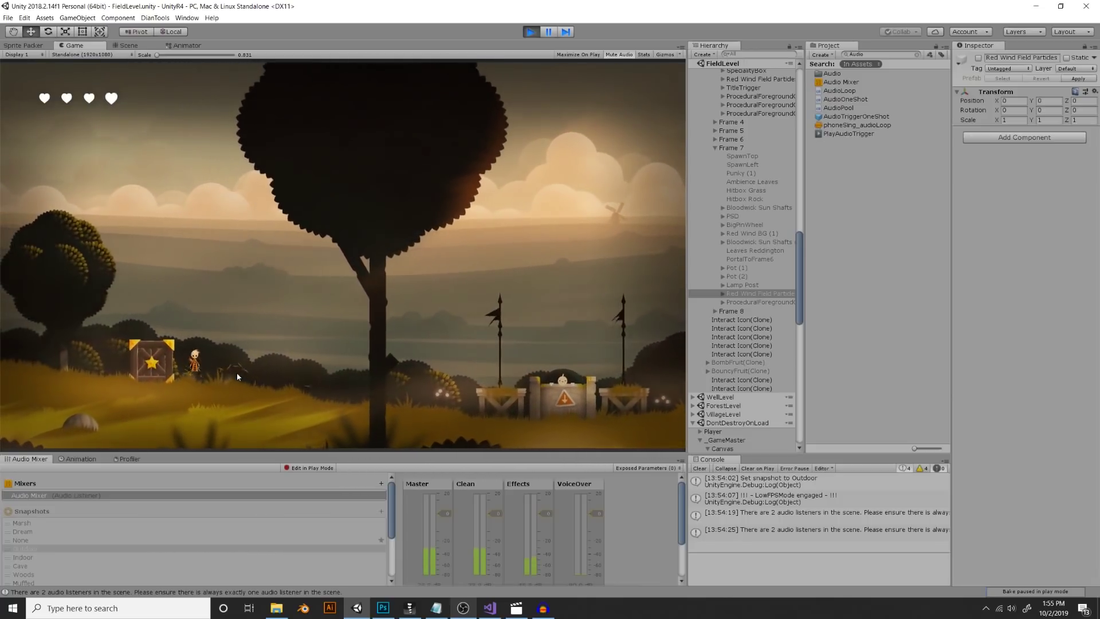
key("Right")
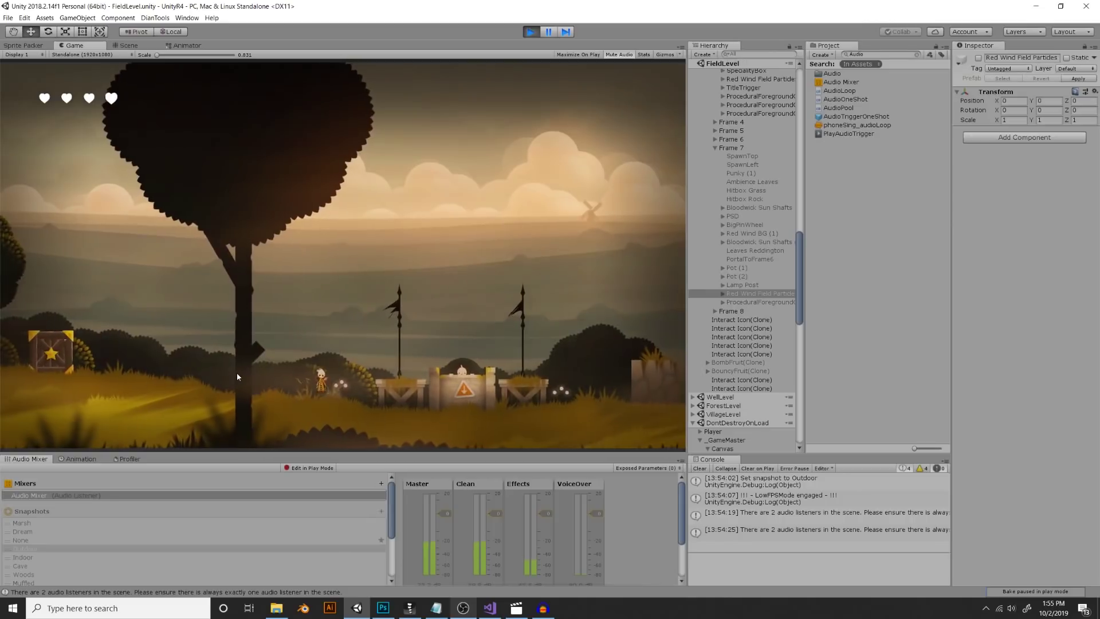
key("Left")
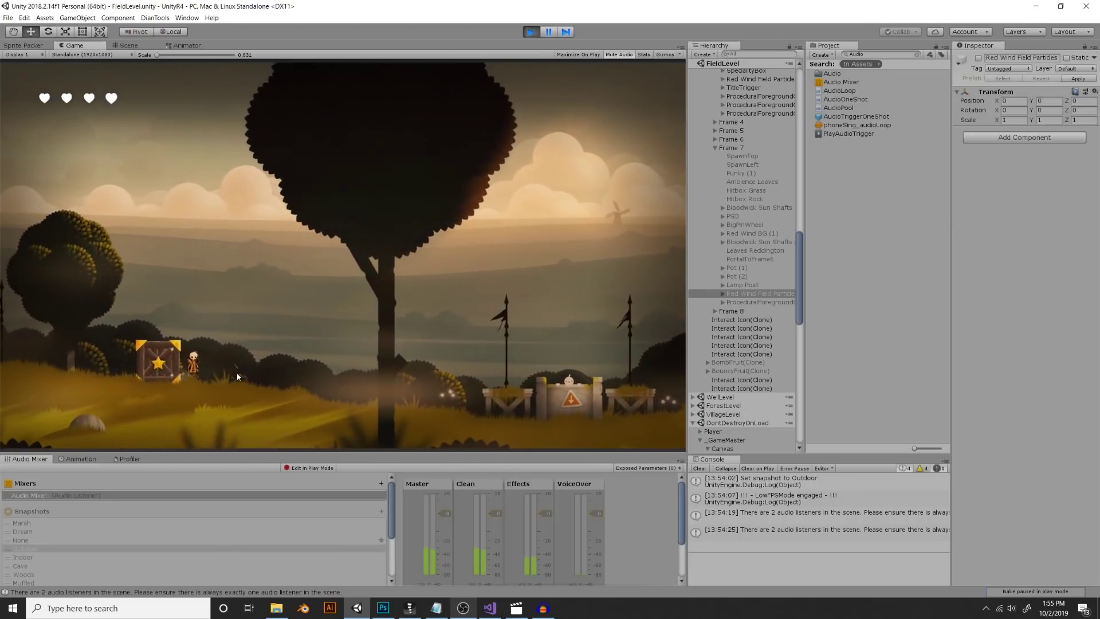
key("Right")
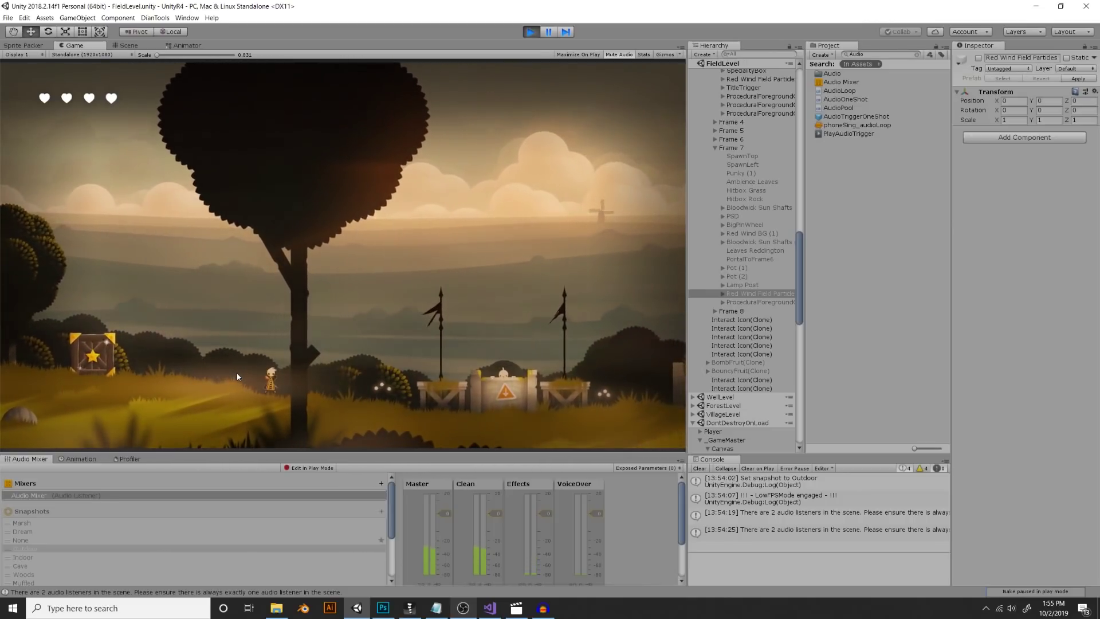
key("Left")
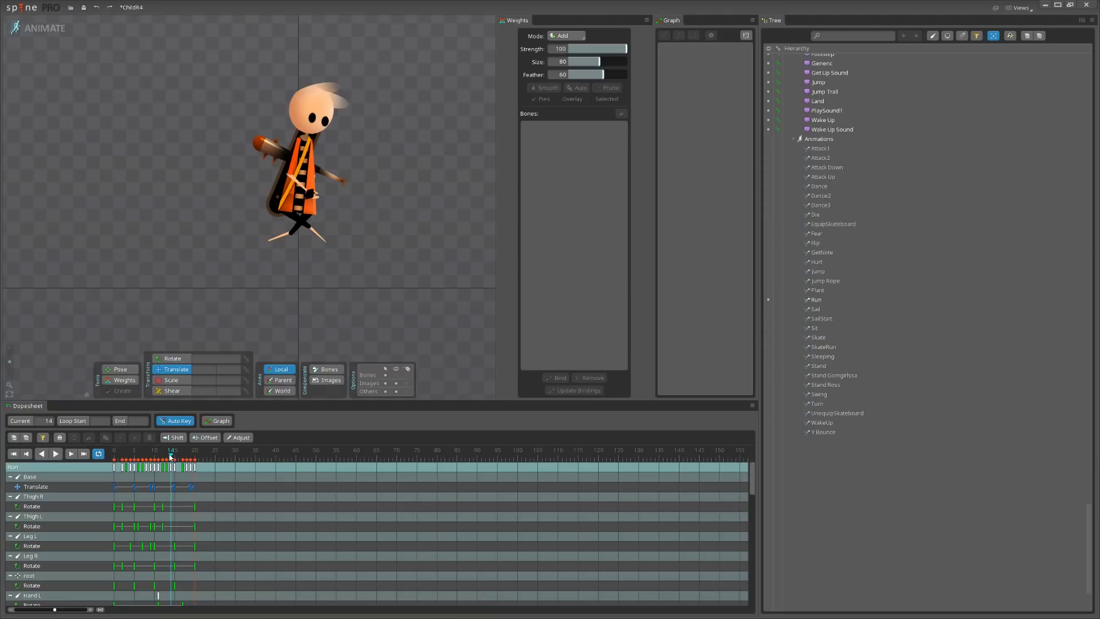
Switch to Spine, scrub the character's Run animation back to frame 0, and play it to preview the Footstep event
left_click_drag(165, 455, 105, 457)
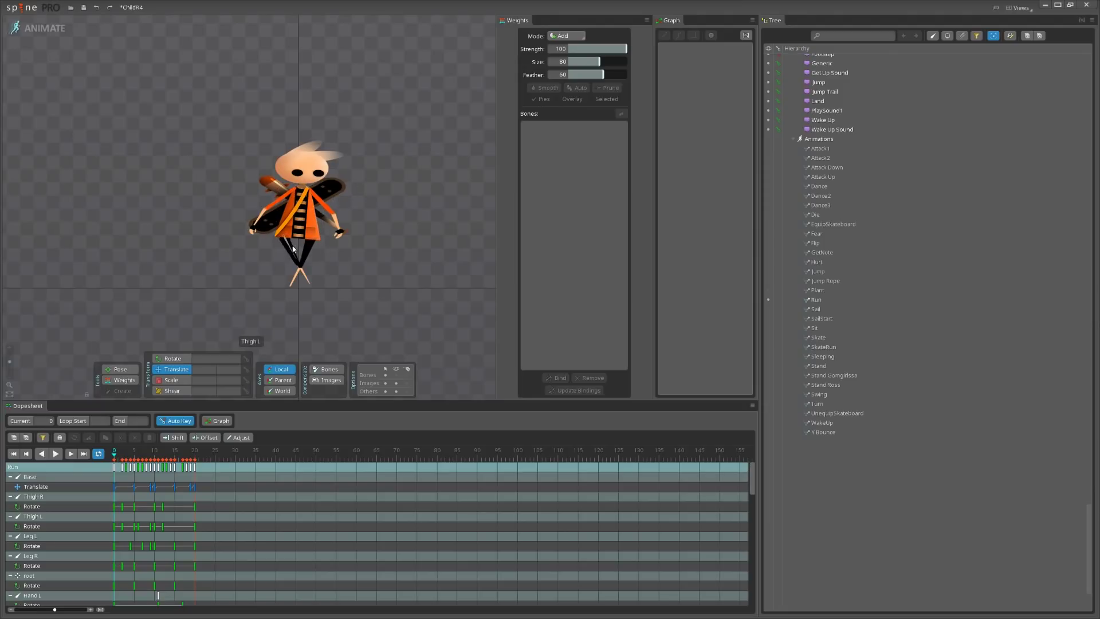
mouse_move(106, 458)
left_mouse_down()
mouse_move(167, 468)
mouse_move(106, 471)
left_mouse_up()
left_click(59, 454)
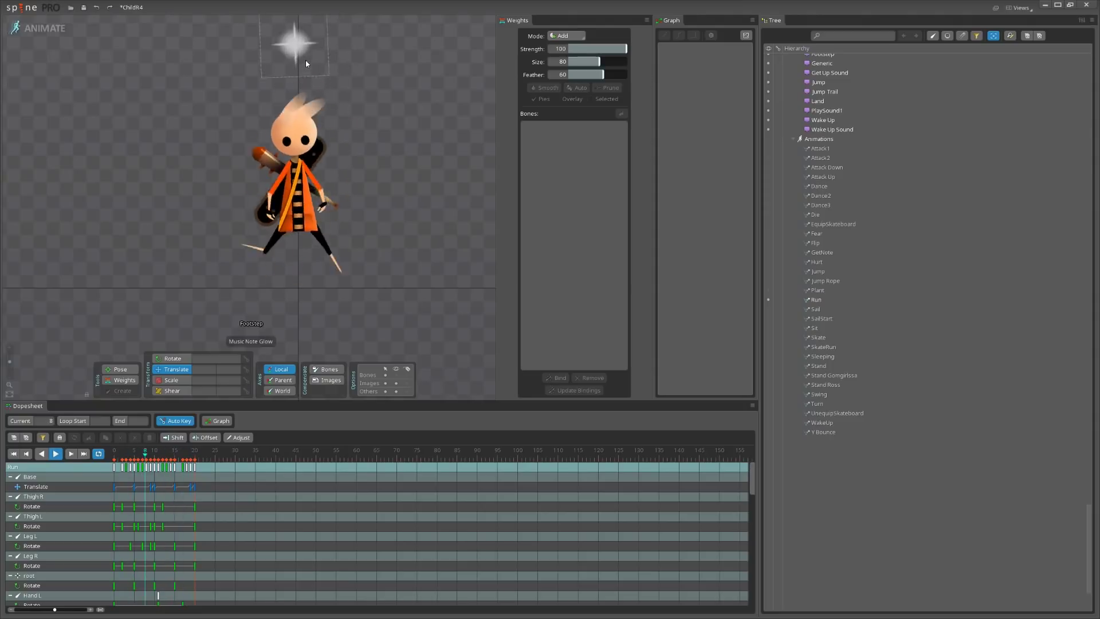
Stop the Run animation, enlarge the Dopesheet, and show the Footstep event keys at the end of its rows
key("space")
left_click_drag(346, 403, 367, 302)
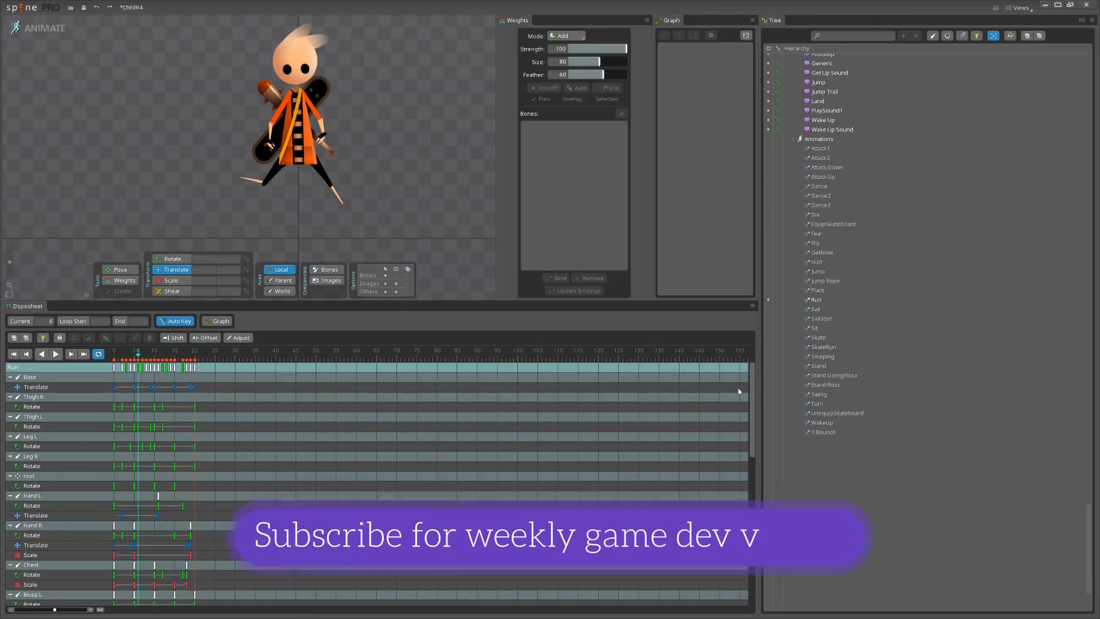
scroll(735, 573, "down", 10)
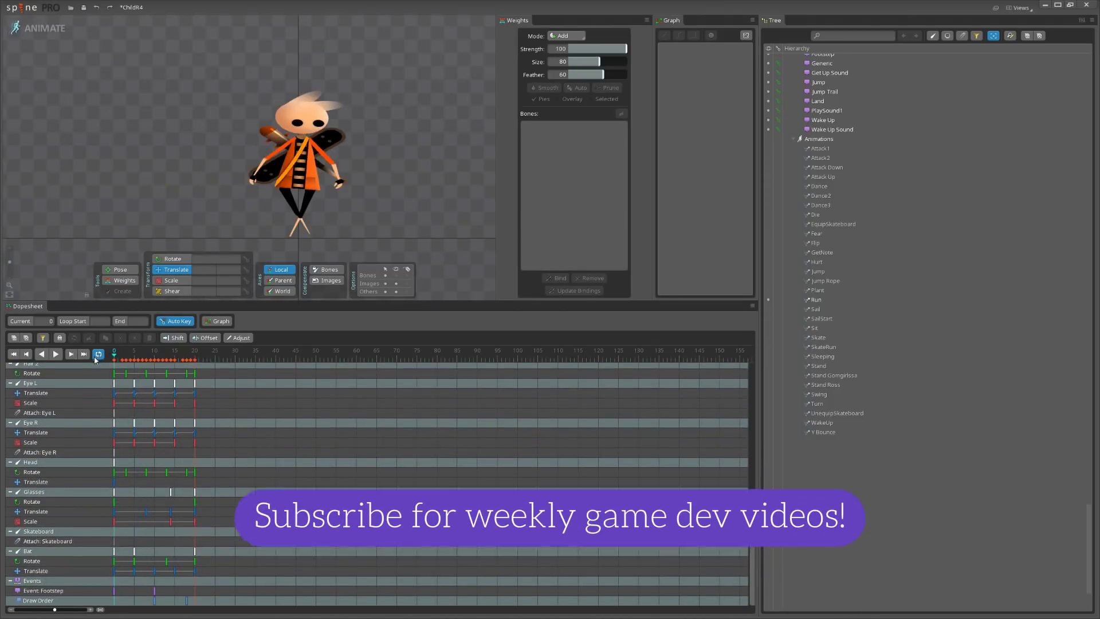
Scrub and play the Run animation to check its pose against the Footstep event keys, and show the project's export command
left_click(139, 360)
left_click_drag(138, 360, 151, 357)
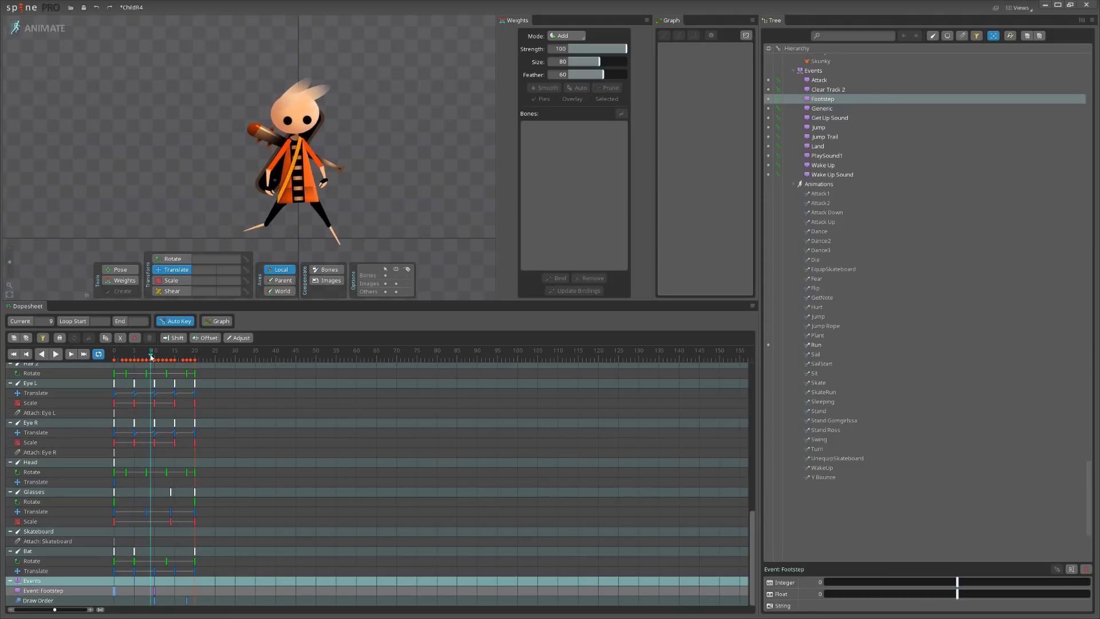
key("space")
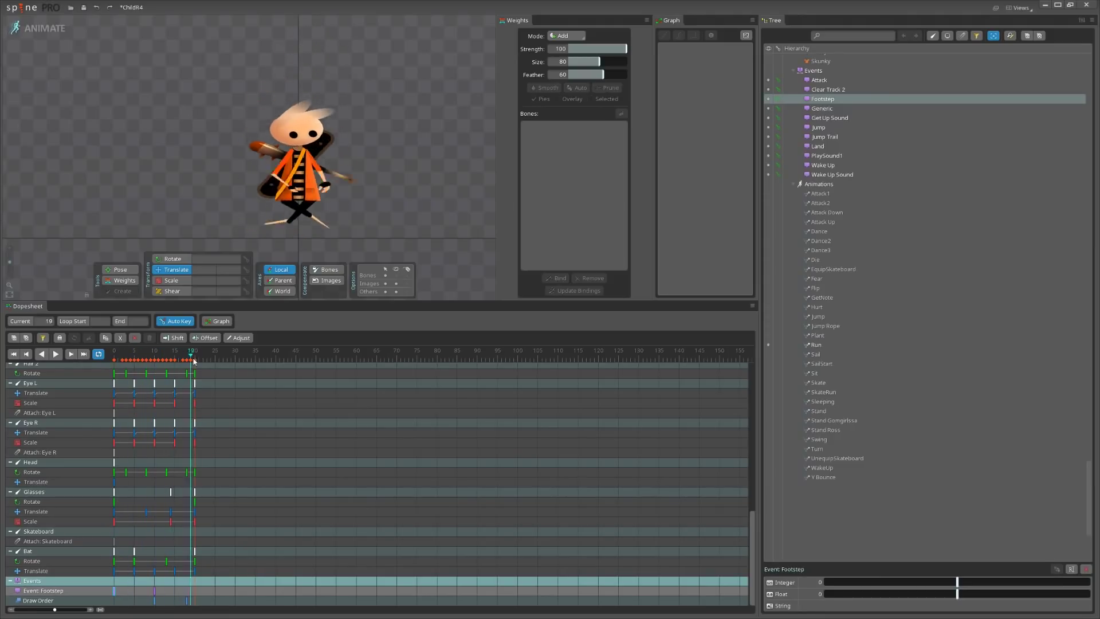
left_click_drag(211, 357, 152, 371)
key("space")
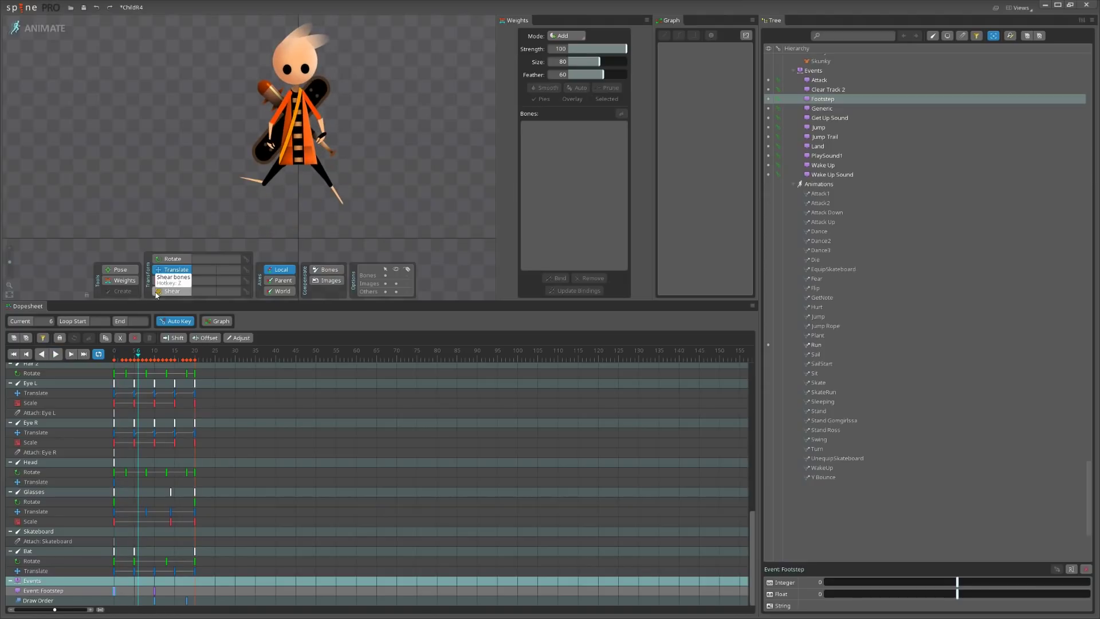
left_click(29, 8)
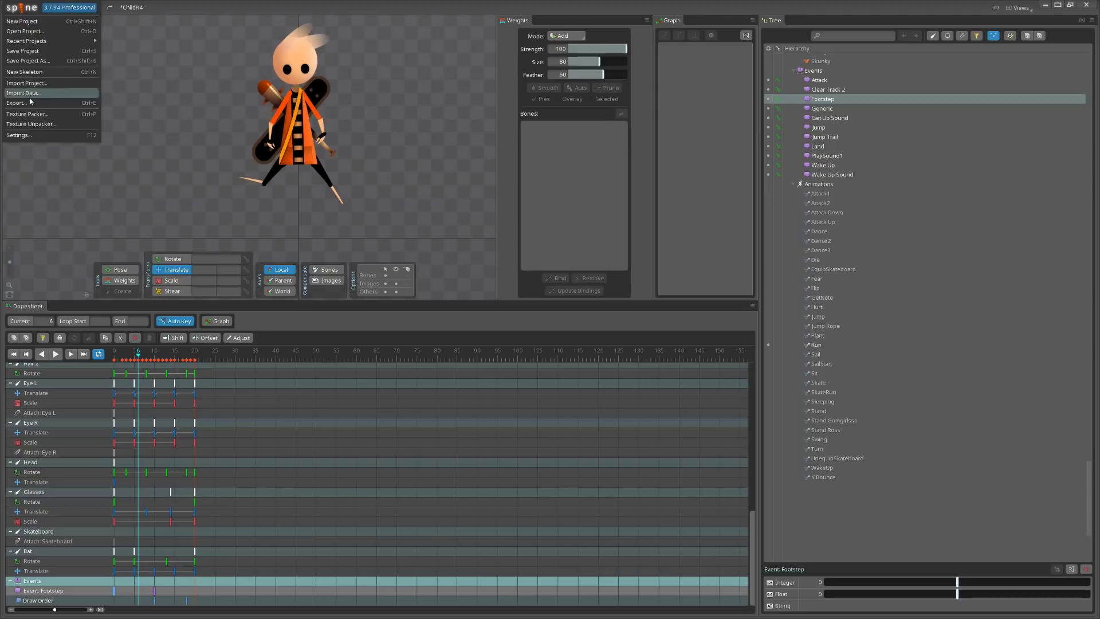
key("Escape")
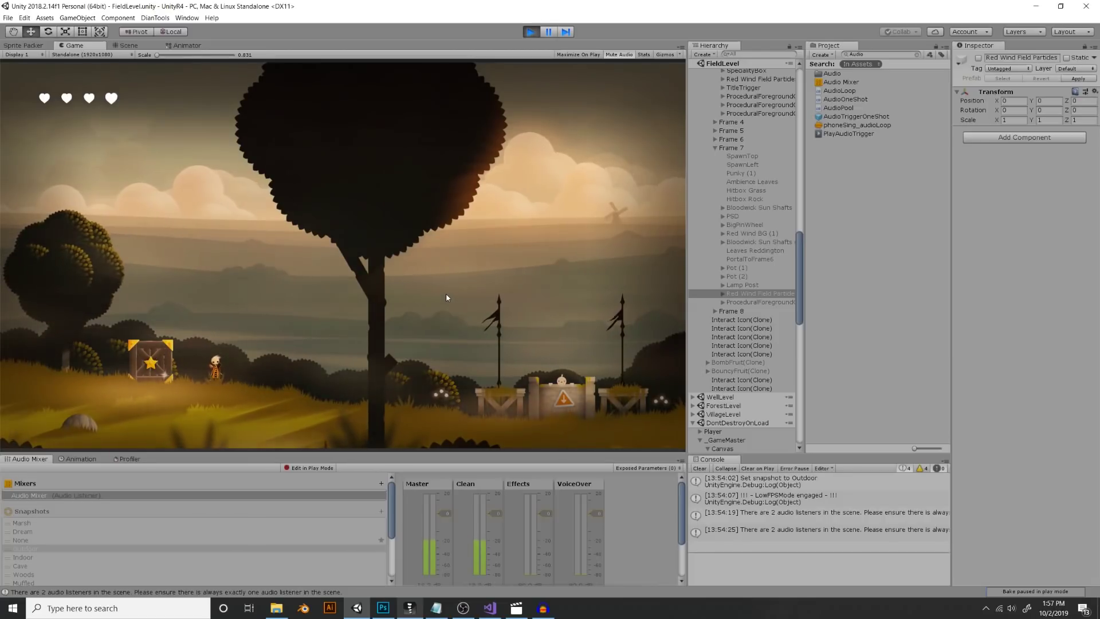
Switch to Unity and run the character back and forth past the star crate and the tree to demonstrate the footstep sounds
key("Right")
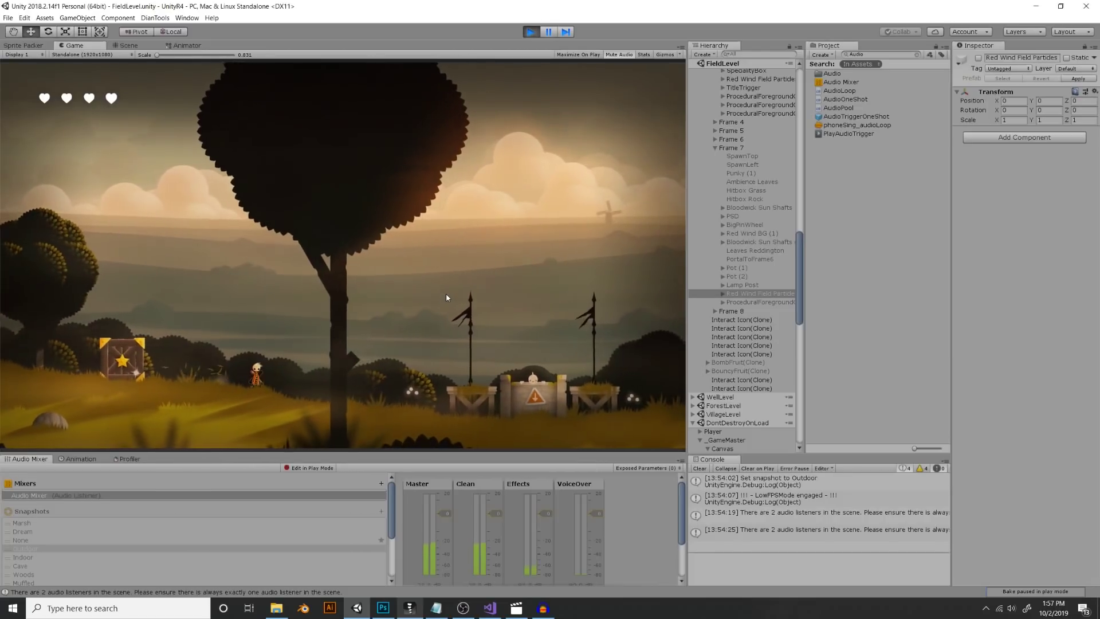
key("Left")
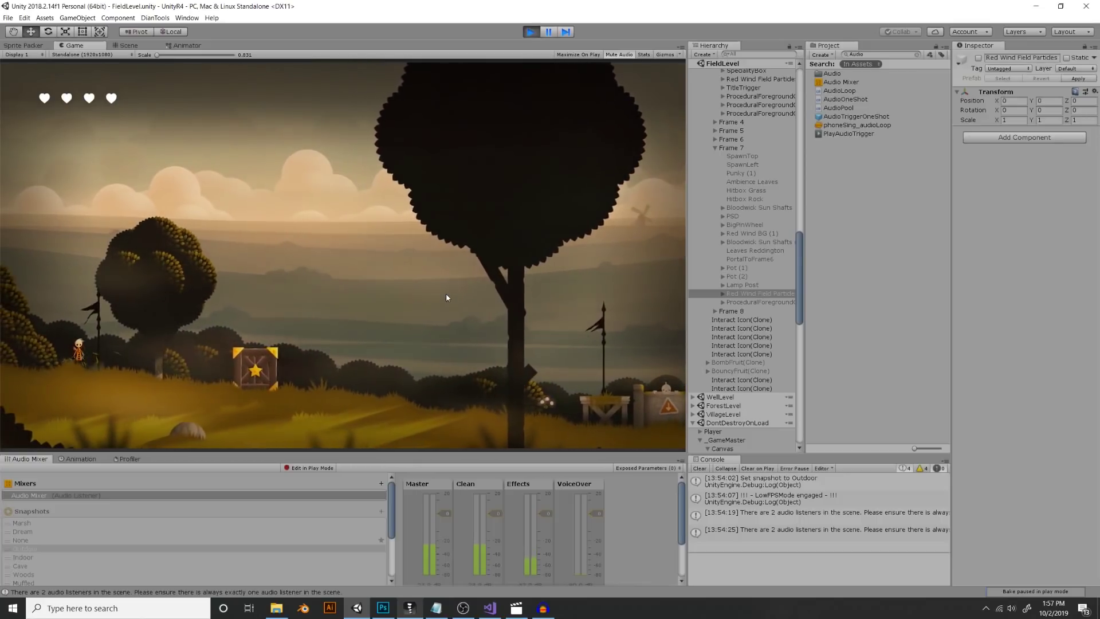
key("Right")
key("Right")
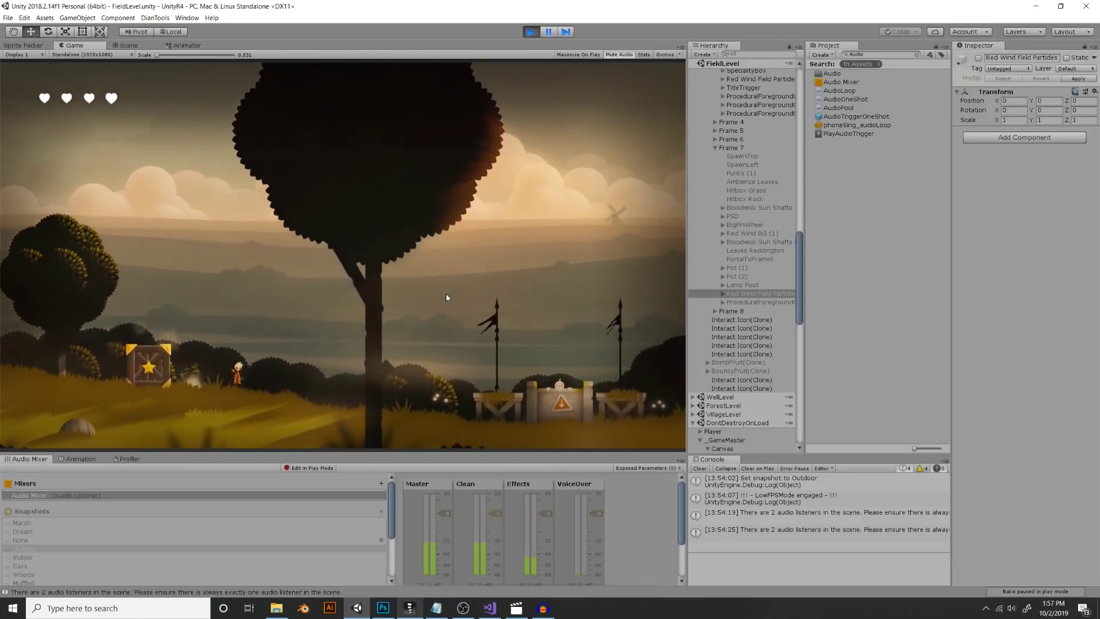
key("Right")
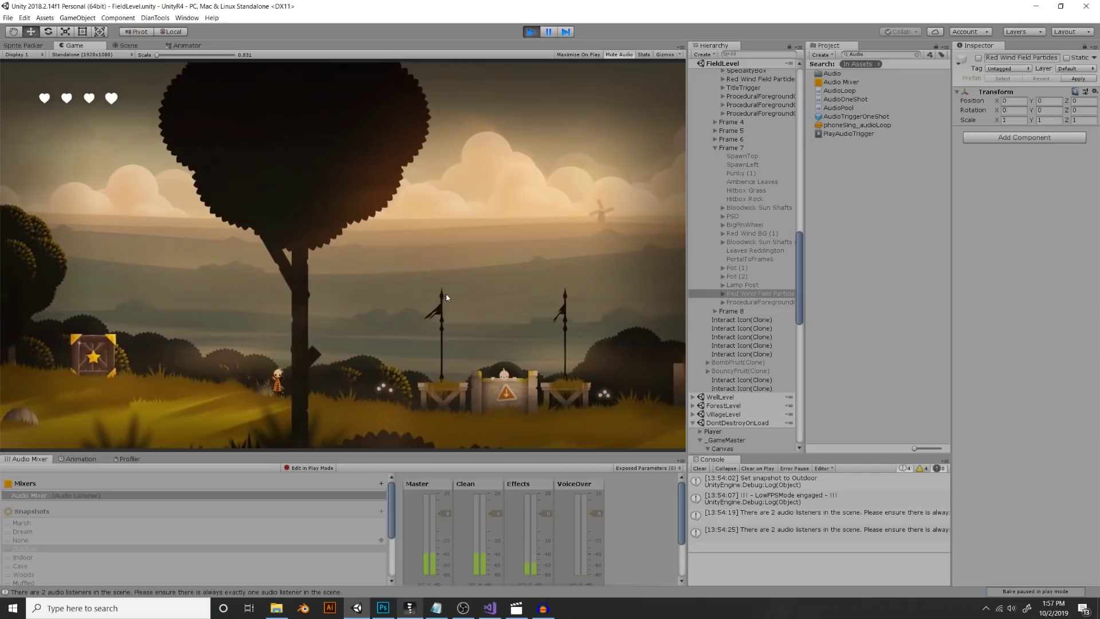
key("Left")
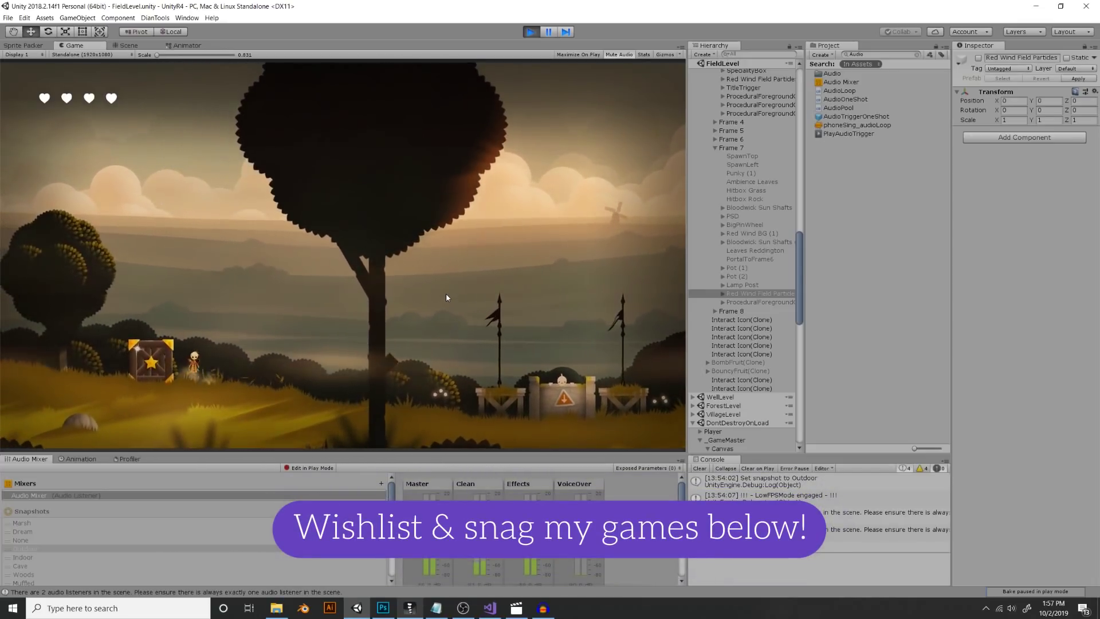
key("Right")
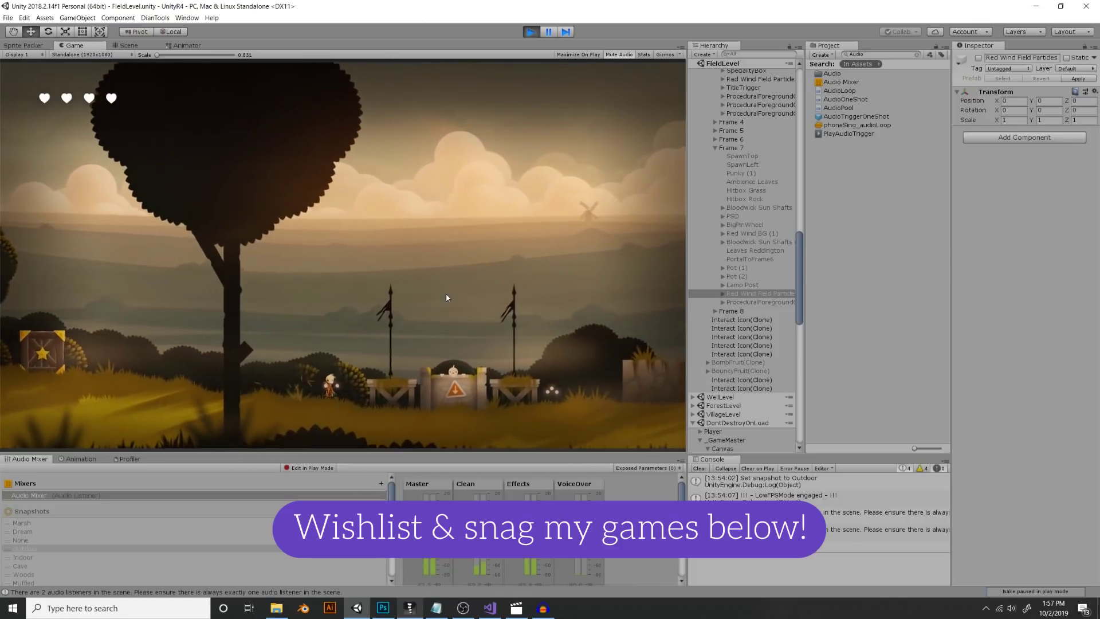
key("Left")
key("Left")
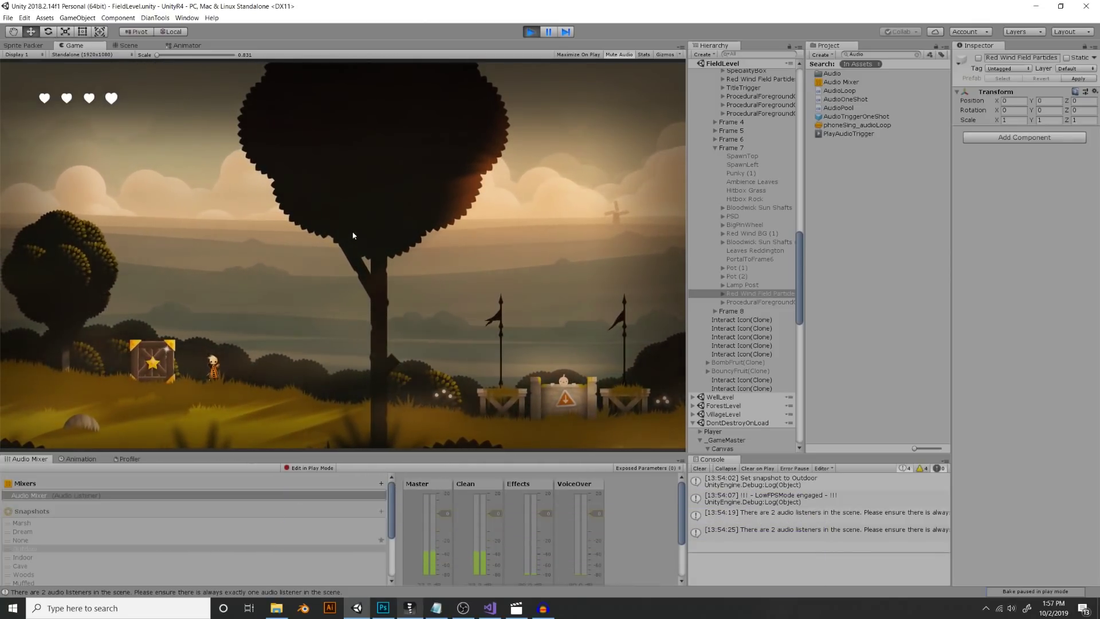
Run the character between the star crate and the tree with a jump on the way to demonstrate footstep, jump and landing sounds
key("Right")
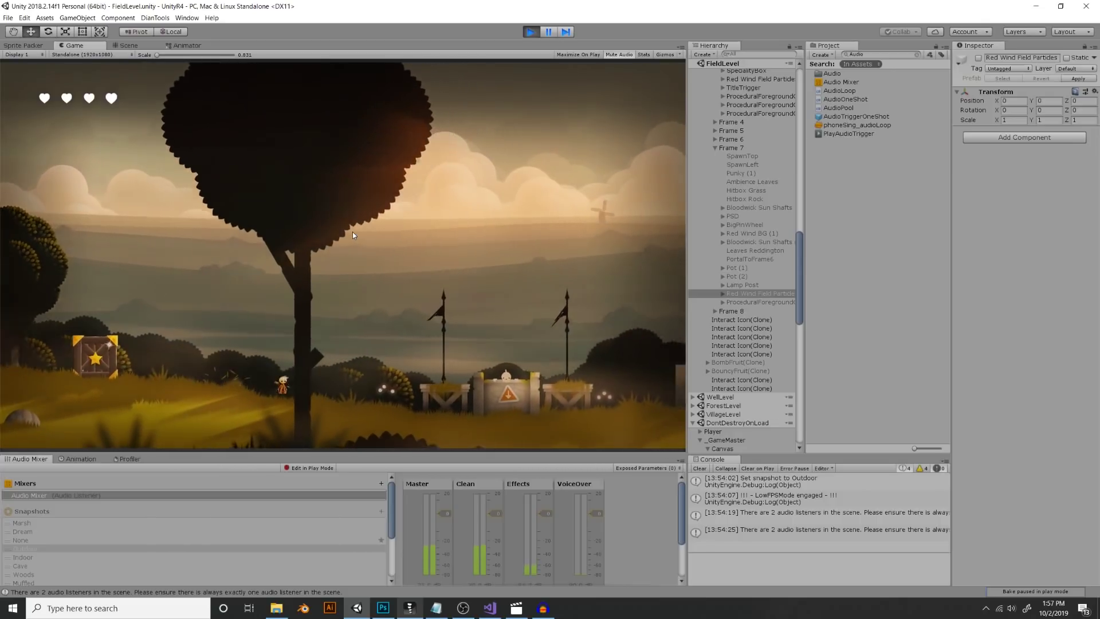
key("Left")
key("Left")
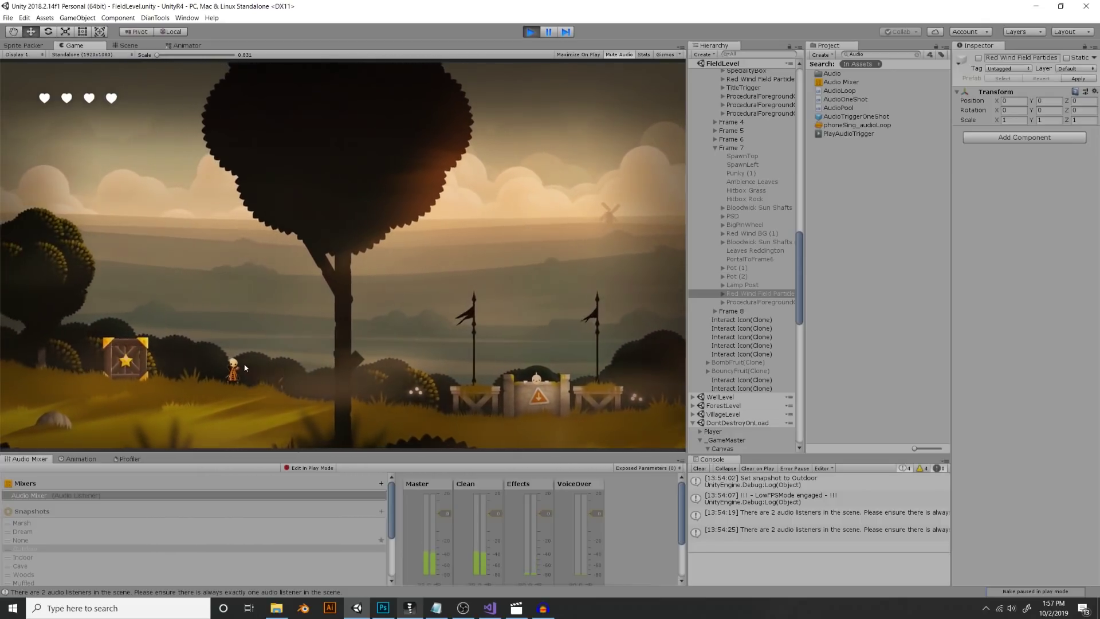
key("space")
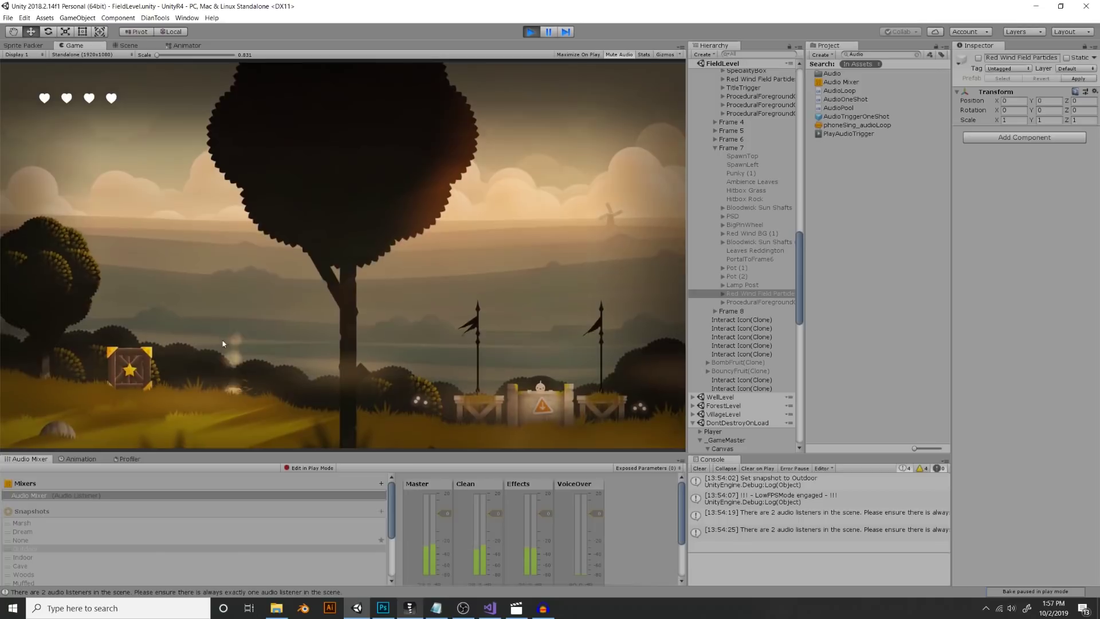
key("Right")
key("Left")
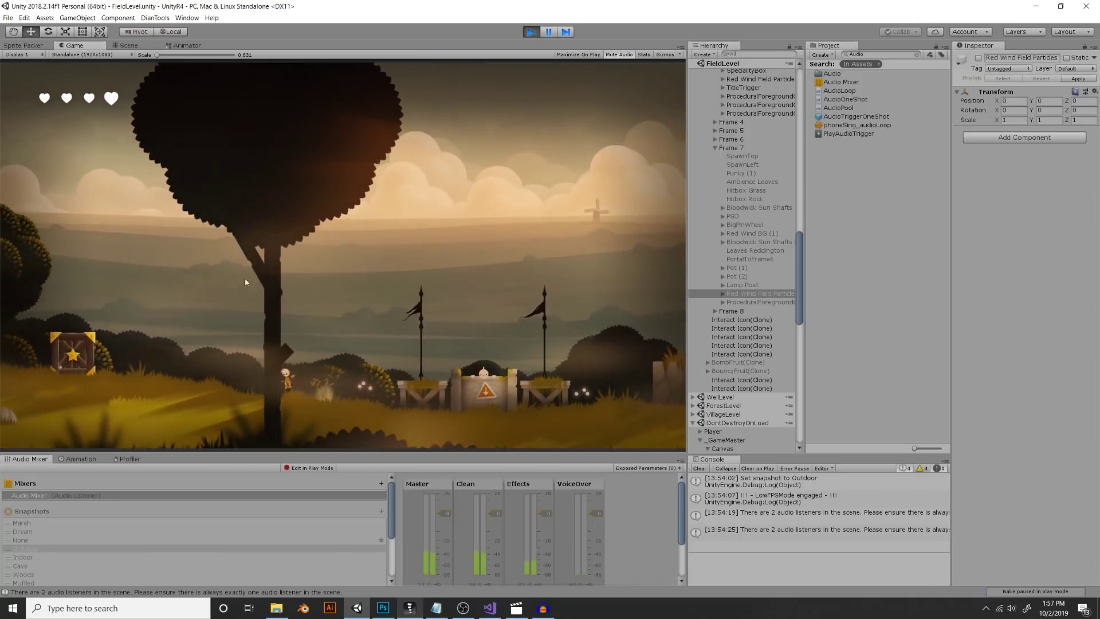